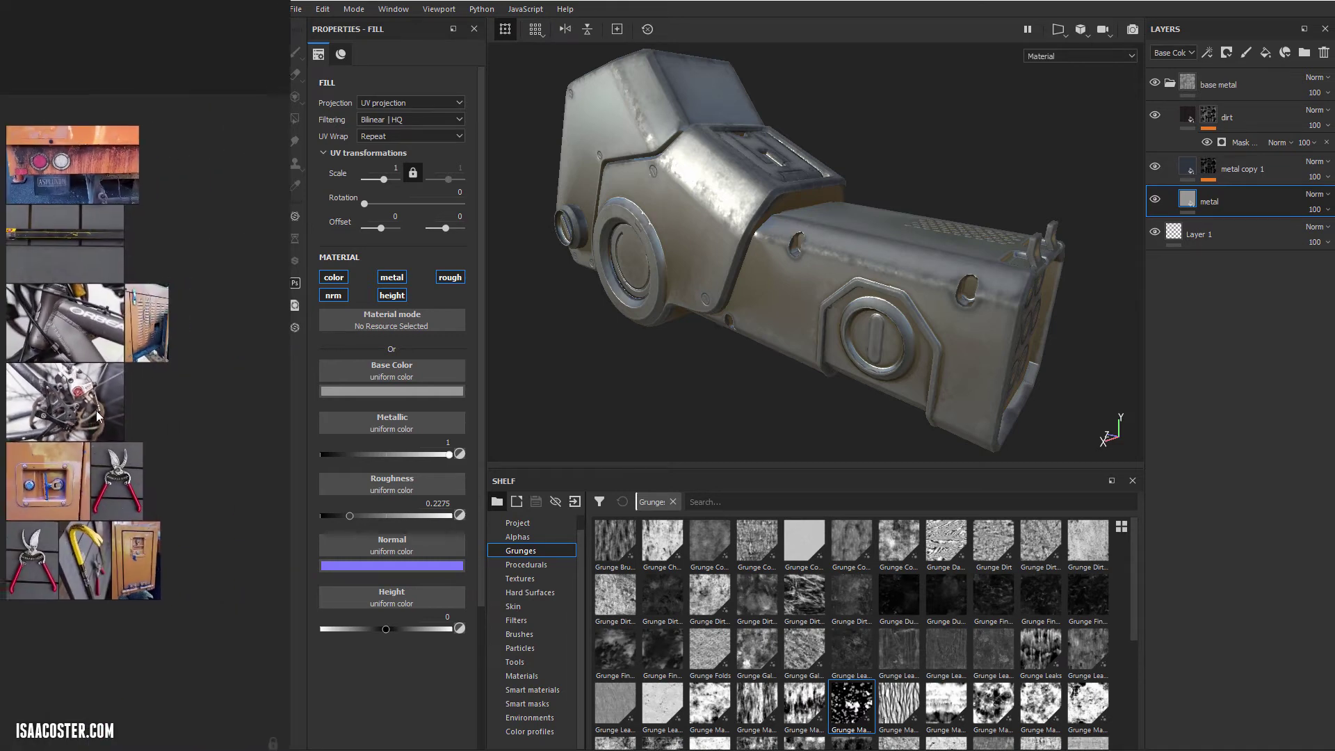
# Step: Examine the chipped blue paint on the latch in the orange metal panel reference photo
pyautogui.scroll(8, 97, 415)
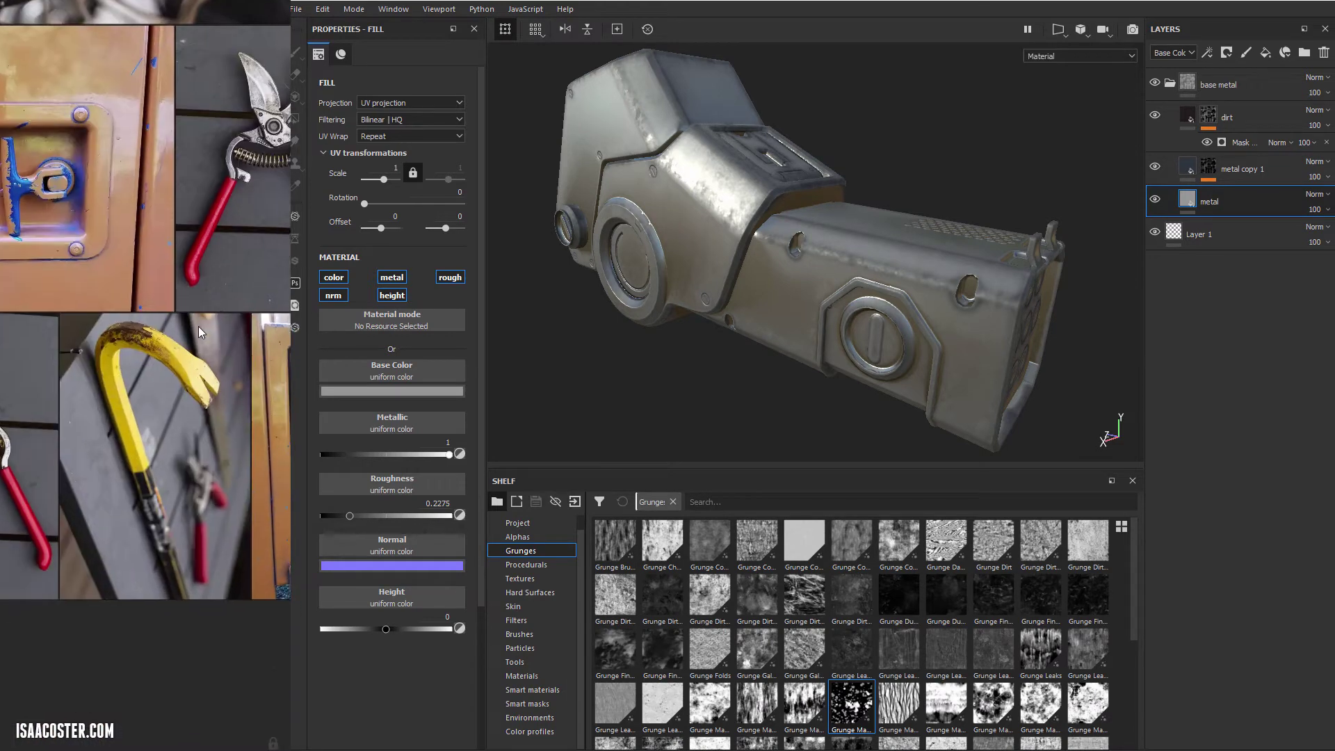
pyautogui.moveTo(198, 327); pyautogui.dragTo(248, 287, button='middle')
pyautogui.moveTo(160, 361); pyautogui.dragTo(224, 502, button='middle')
pyautogui.scroll(5, 129, 321)
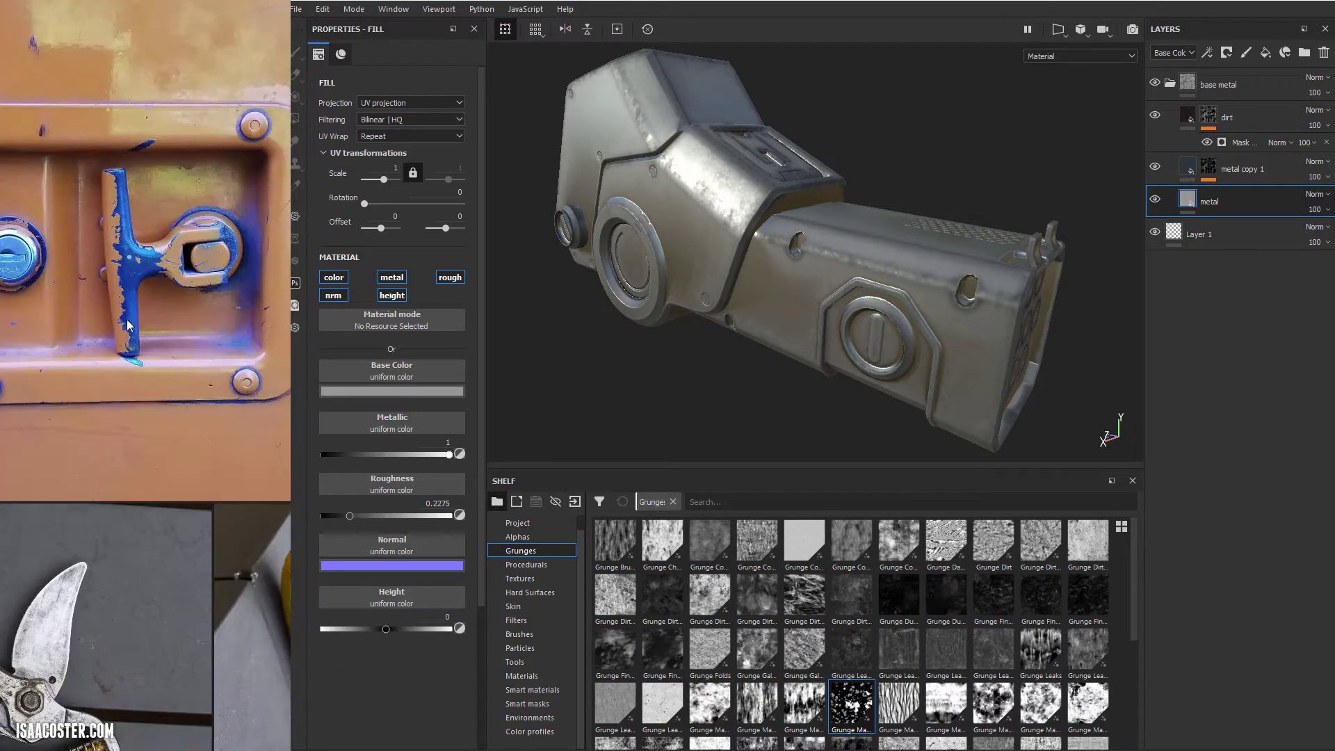
pyautogui.moveTo(131, 327)
pyautogui.mouseDown(button='middle')
pyautogui.moveTo(191, 354)
pyautogui.moveTo(85, 397)
pyautogui.moveTo(85, 286)
pyautogui.moveTo(161, 455)
pyautogui.moveTo(289, 523)
pyautogui.moveTo(288, 629)
pyautogui.mouseUp(button='middle')
# Step: Examine the coated frame surfaces and dirt in the bicycle reference photos up close
pyautogui.scroll(-6, 85, 398)
pyautogui.scroll(3, 114, 366)
pyautogui.scroll(2, 136, 432)
pyautogui.moveTo(82, 310); pyautogui.dragTo(82, 416, button='middle')
pyautogui.scroll(7, 79, 357)
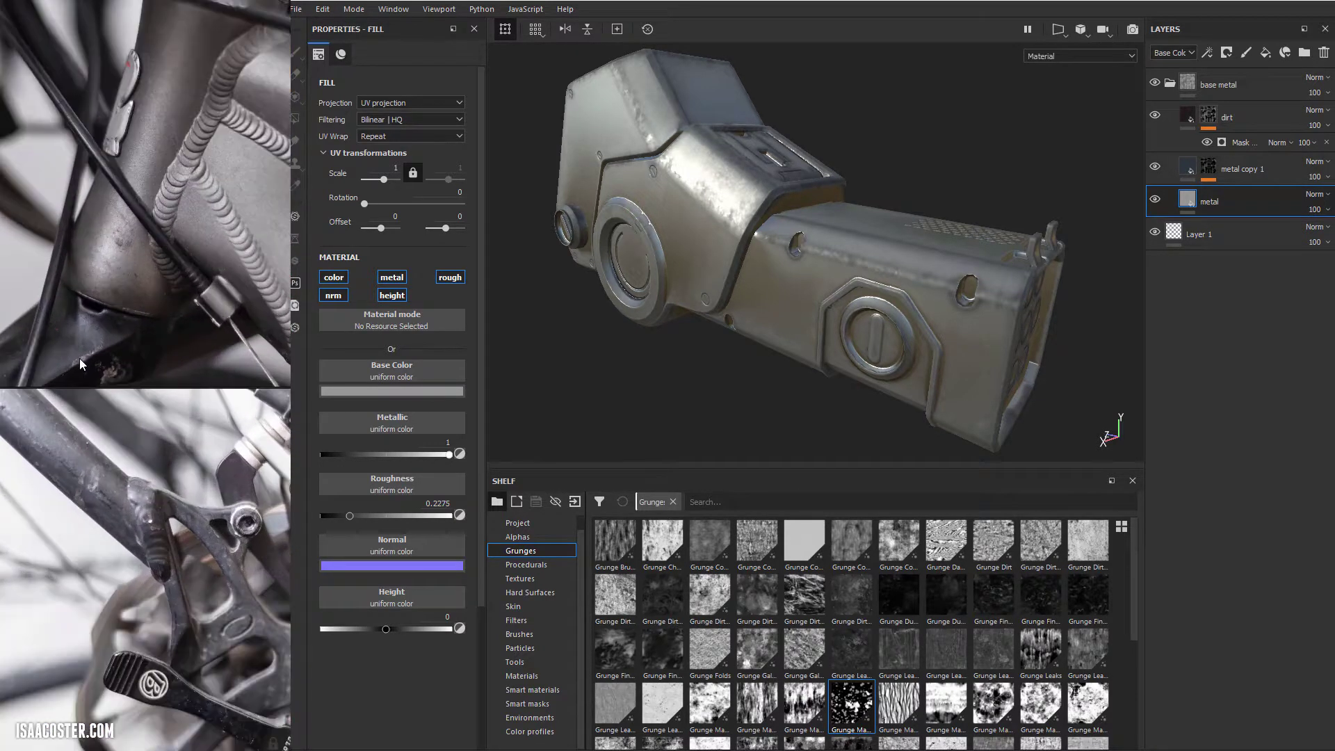
pyautogui.moveTo(82, 352)
pyautogui.mouseDown(button='middle')
pyautogui.moveTo(102, 241)
pyautogui.moveTo(186, 204)
pyautogui.moveTo(121, 155)
pyautogui.moveTo(165, 193)
pyautogui.mouseUp(button='middle')
pyautogui.scroll(-2, 103, 241)
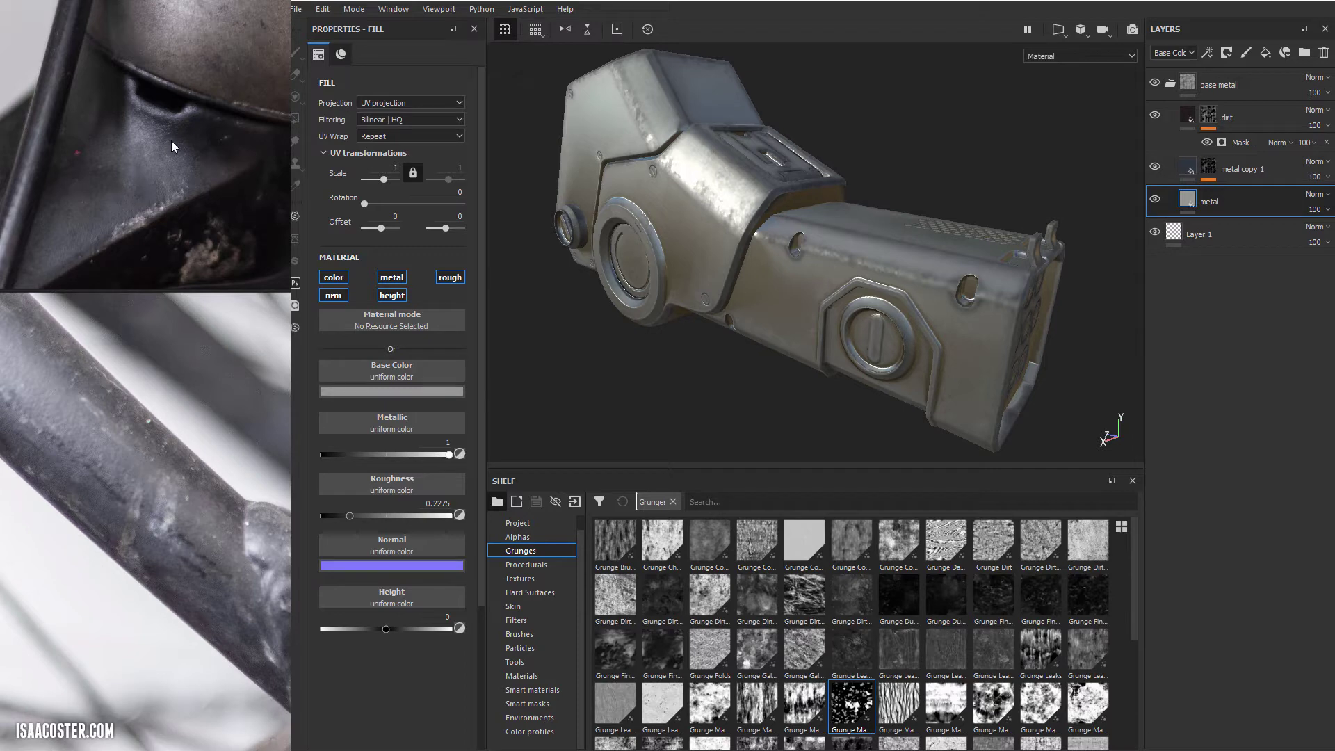
pyautogui.moveTo(173, 146); pyautogui.dragTo(198, 128, button='middle')
pyautogui.scroll(-3, 167, 221)
# Step: Examine the paint wear, scratches and rivets on the orange panel reference photo
pyautogui.moveTo(174, 432); pyautogui.dragTo(153, 152, button='middle')
pyautogui.moveTo(153, 652); pyautogui.dragTo(153, 269, button='middle')
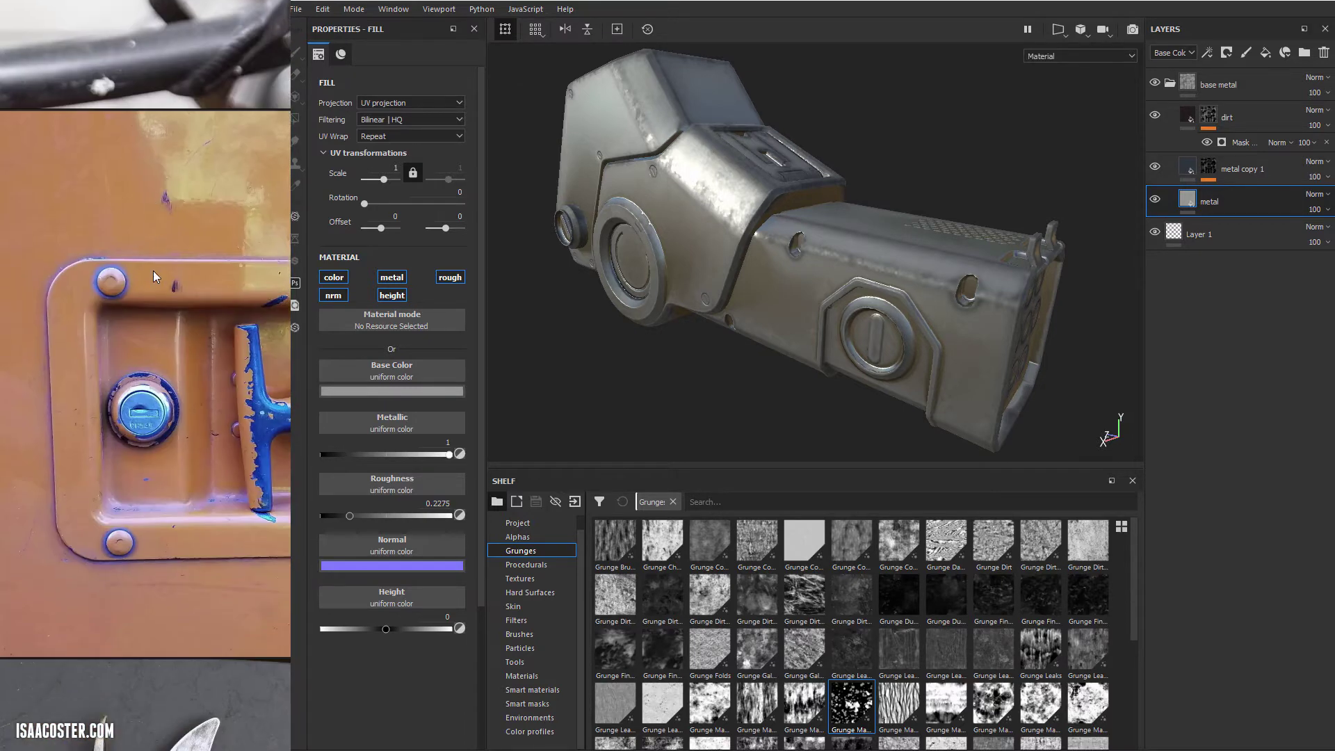
pyautogui.scroll(3, 161, 313)
pyautogui.moveTo(284, 580); pyautogui.dragTo(111, 382, button='middle')
pyautogui.moveTo(131, 239); pyautogui.dragTo(174, 345, button='middle')
pyautogui.scroll(-3, 153, 188)
pyautogui.moveTo(182, 150); pyautogui.dragTo(250, 266, button='middle')
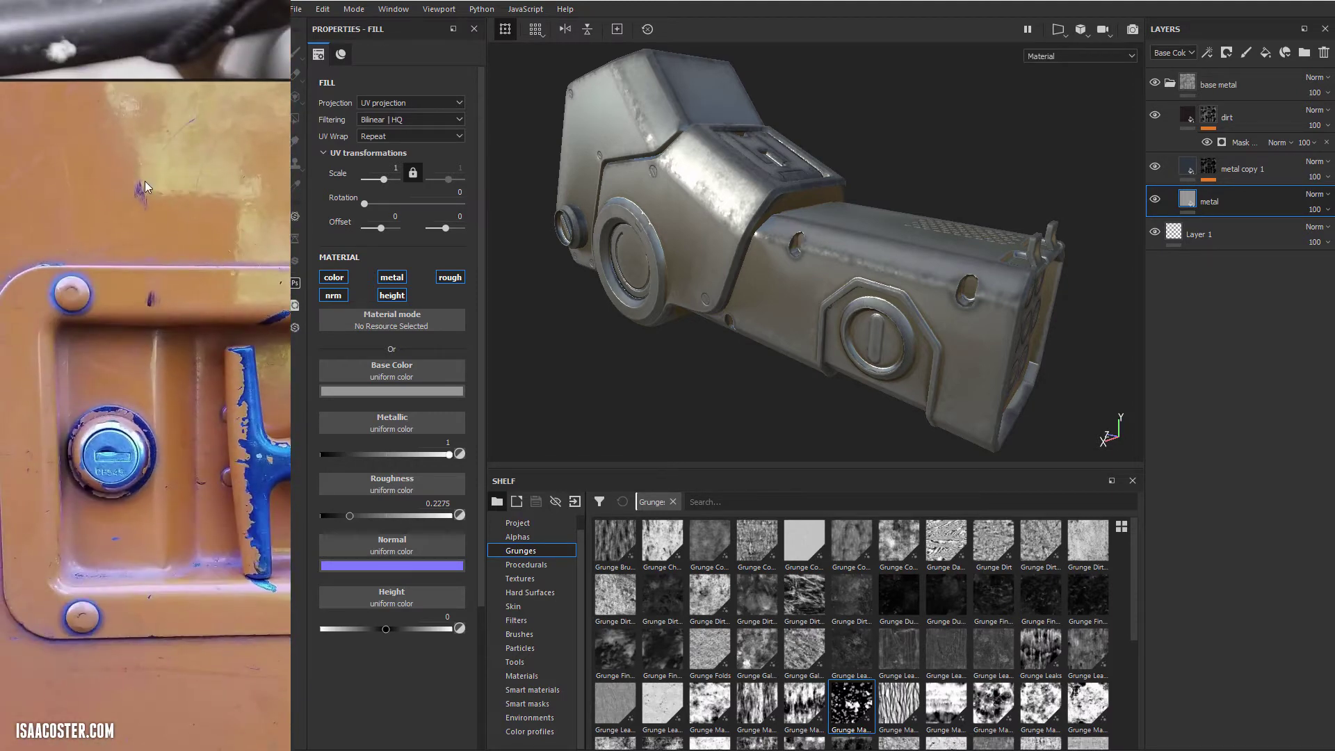
pyautogui.moveTo(144, 181)
pyautogui.mouseDown(button='middle')
pyautogui.moveTo(227, 187)
pyautogui.moveTo(198, 141)
pyautogui.moveTo(140, 203)
pyautogui.moveTo(0, 155)
pyautogui.mouseUp(button='middle')
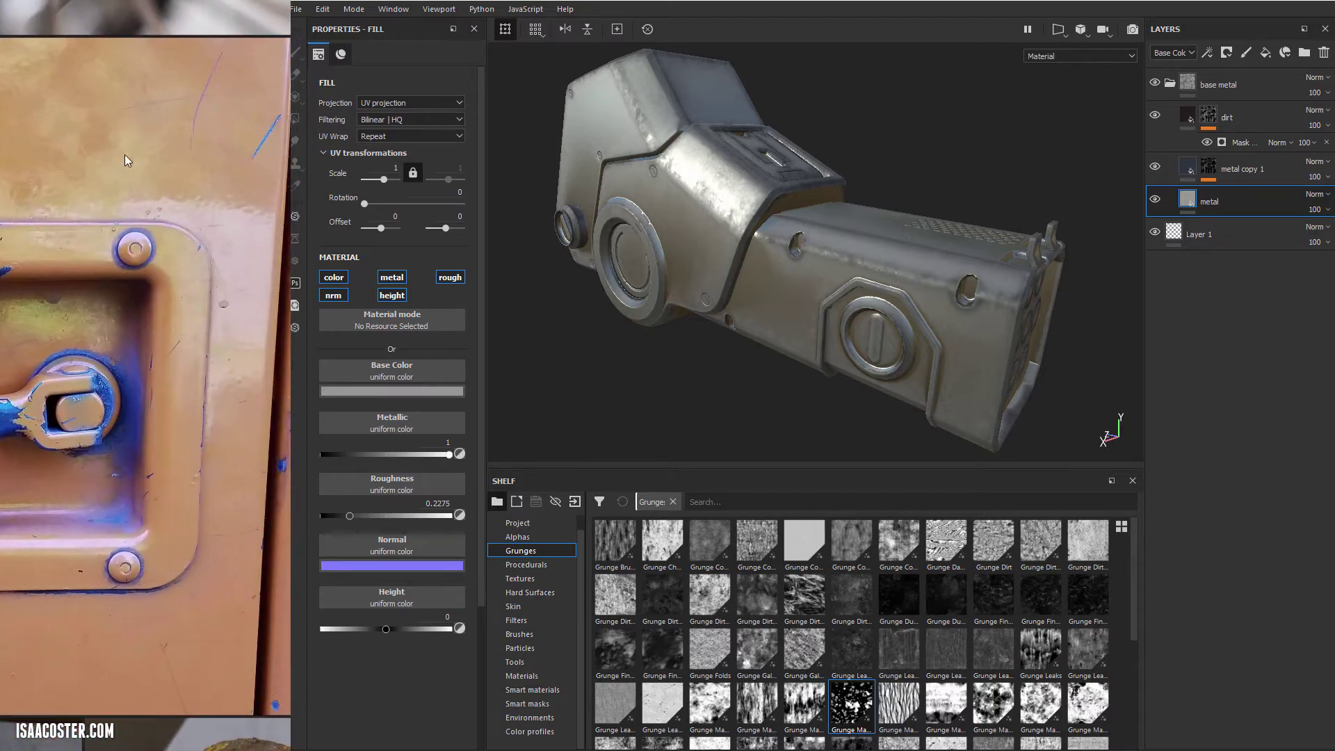
pyautogui.scroll(-3, 121, 229)
pyautogui.moveTo(115, 249); pyautogui.dragTo(174, 251, button='middle')
pyautogui.scroll(3, 139, 291)
pyautogui.scroll(-3, 150, 176)
pyautogui.scroll(-5, 145, 164)
# Step: Return to the bicycle reference photo and examine the dark coating and dirt around the frame joint
pyautogui.moveTo(145, 84); pyautogui.dragTo(136, 254, button='middle')
pyautogui.scroll(3, 134, 248)
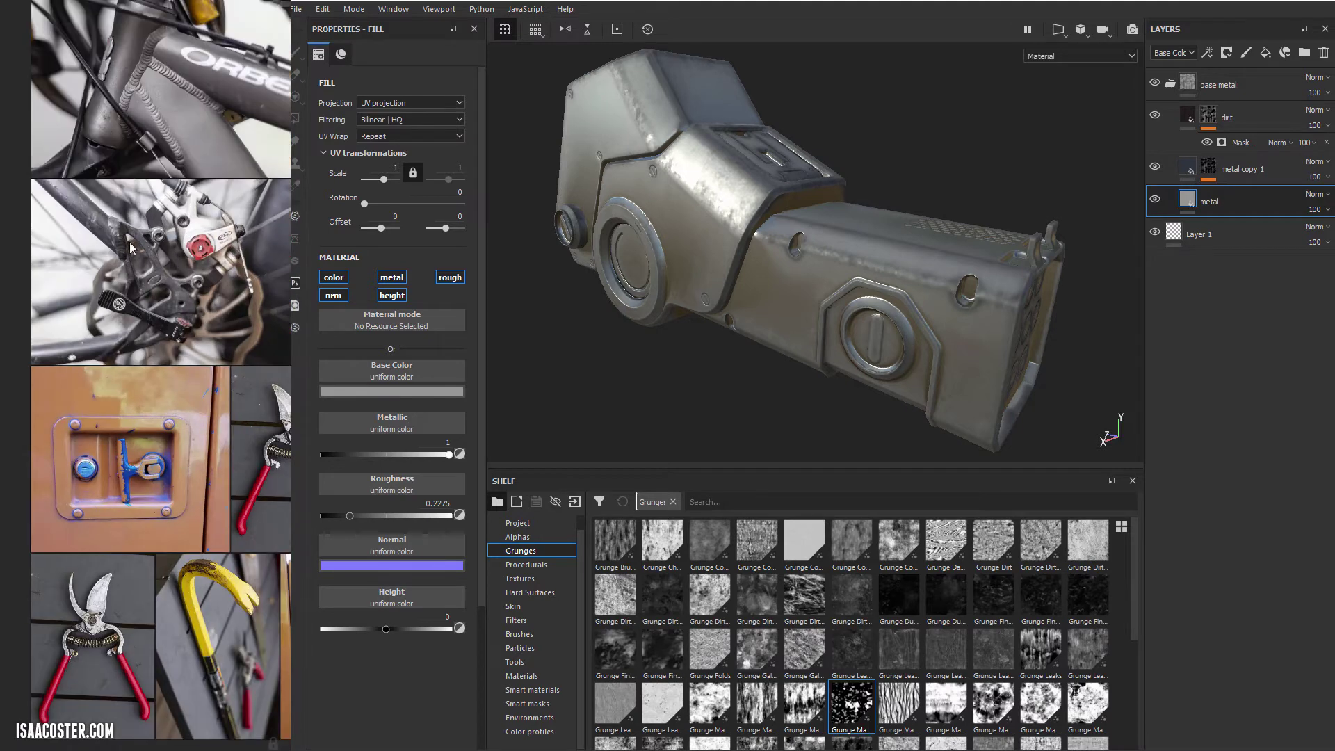
pyautogui.moveTo(139, 121)
pyautogui.mouseDown(button='middle')
pyautogui.moveTo(139, 249)
pyautogui.moveTo(114, 292)
pyautogui.mouseUp(button='middle')
pyautogui.scroll(3, 114, 292)
pyautogui.scroll(3, 114, 292)
pyautogui.moveTo(124, 348); pyautogui.dragTo(182, 291, button='middle')
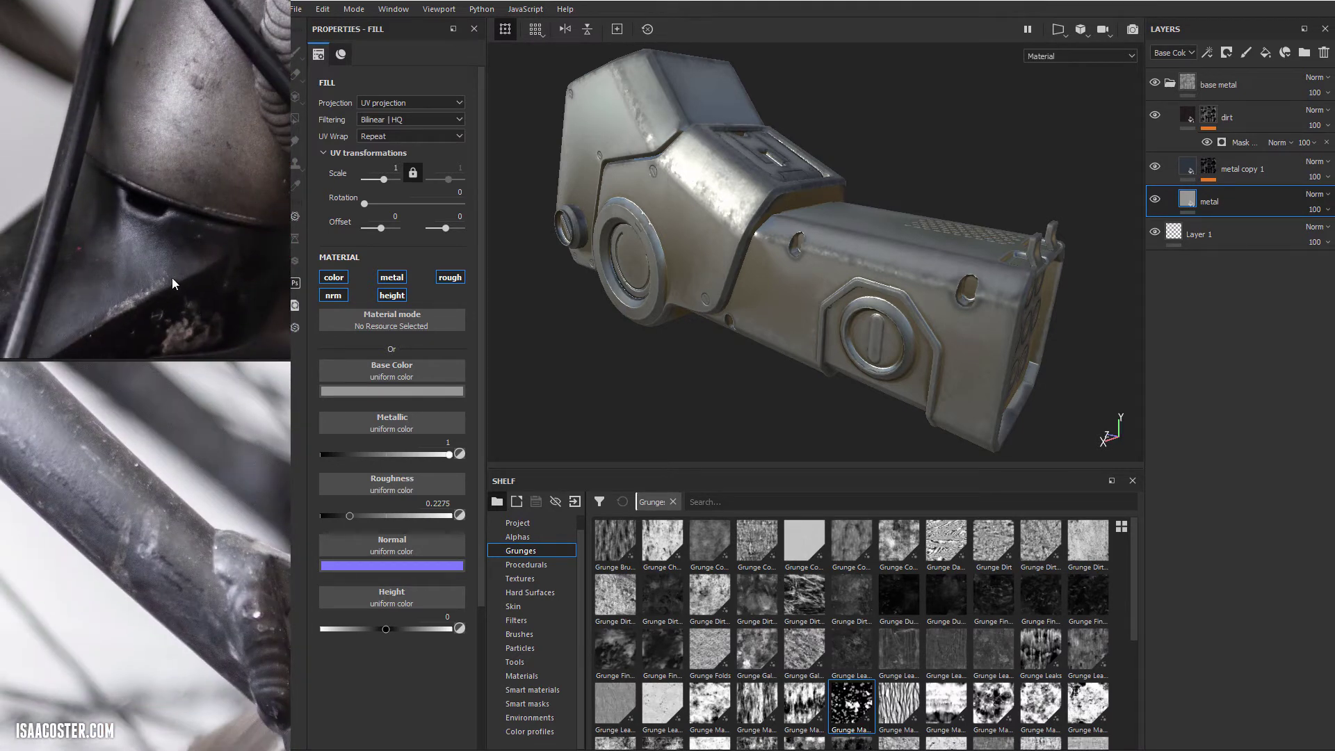
pyautogui.scroll(-3, 164, 264)
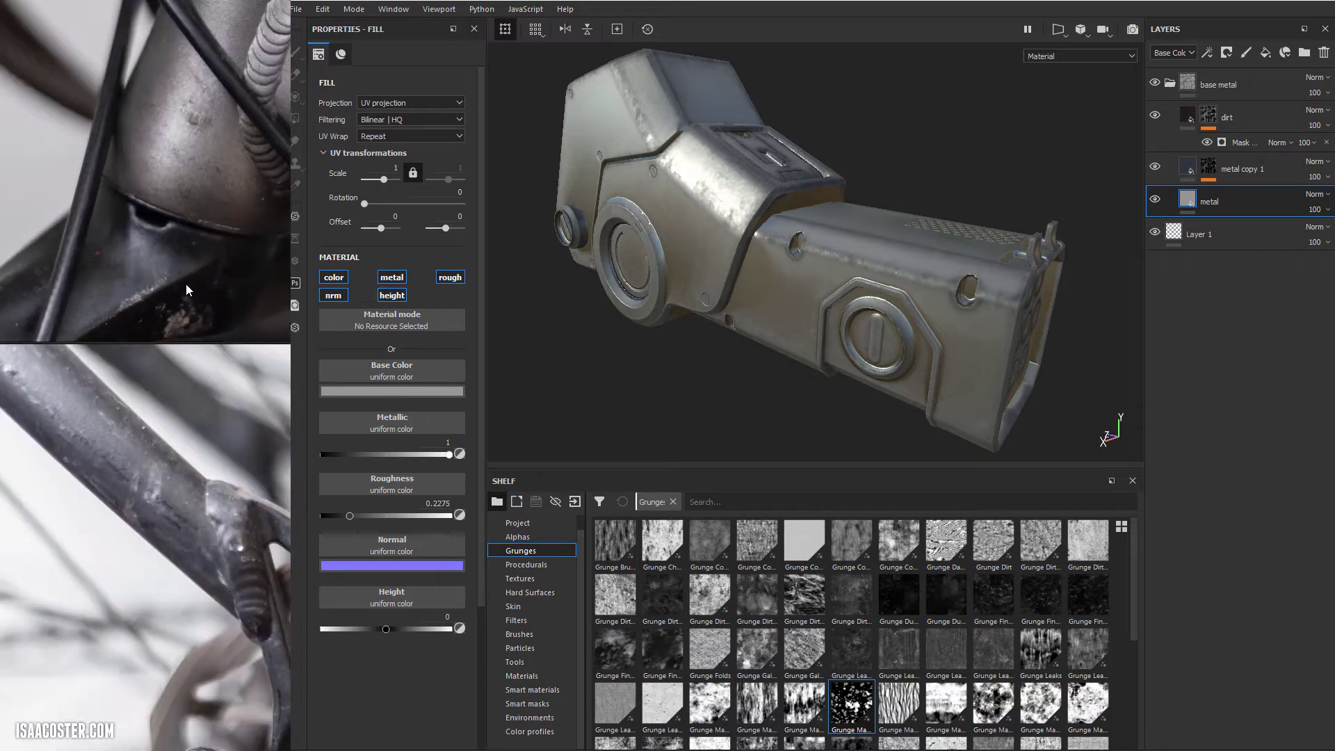
pyautogui.scroll(2, 122, 310)
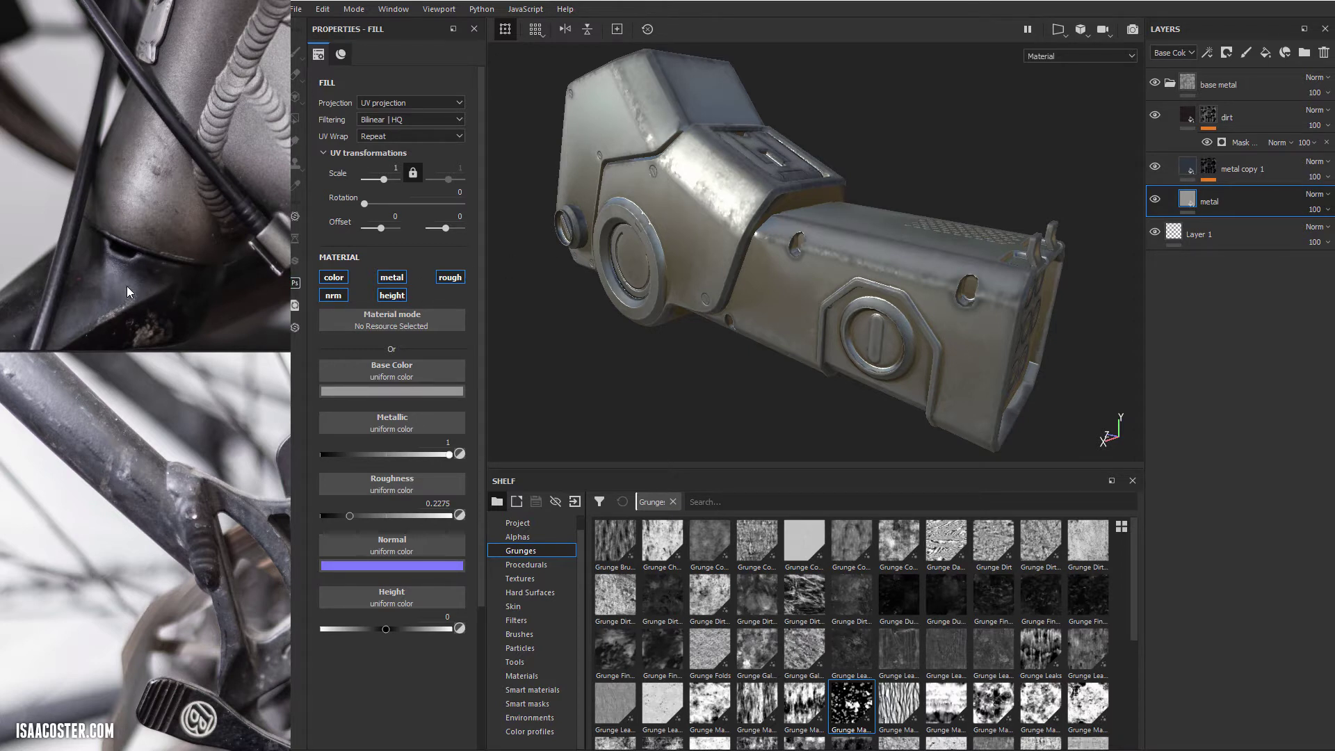
# Step: Collapse the base metal folder and add a new folder named powder above it
pyautogui.click(1235, 86)
pyautogui.click(1170, 83)
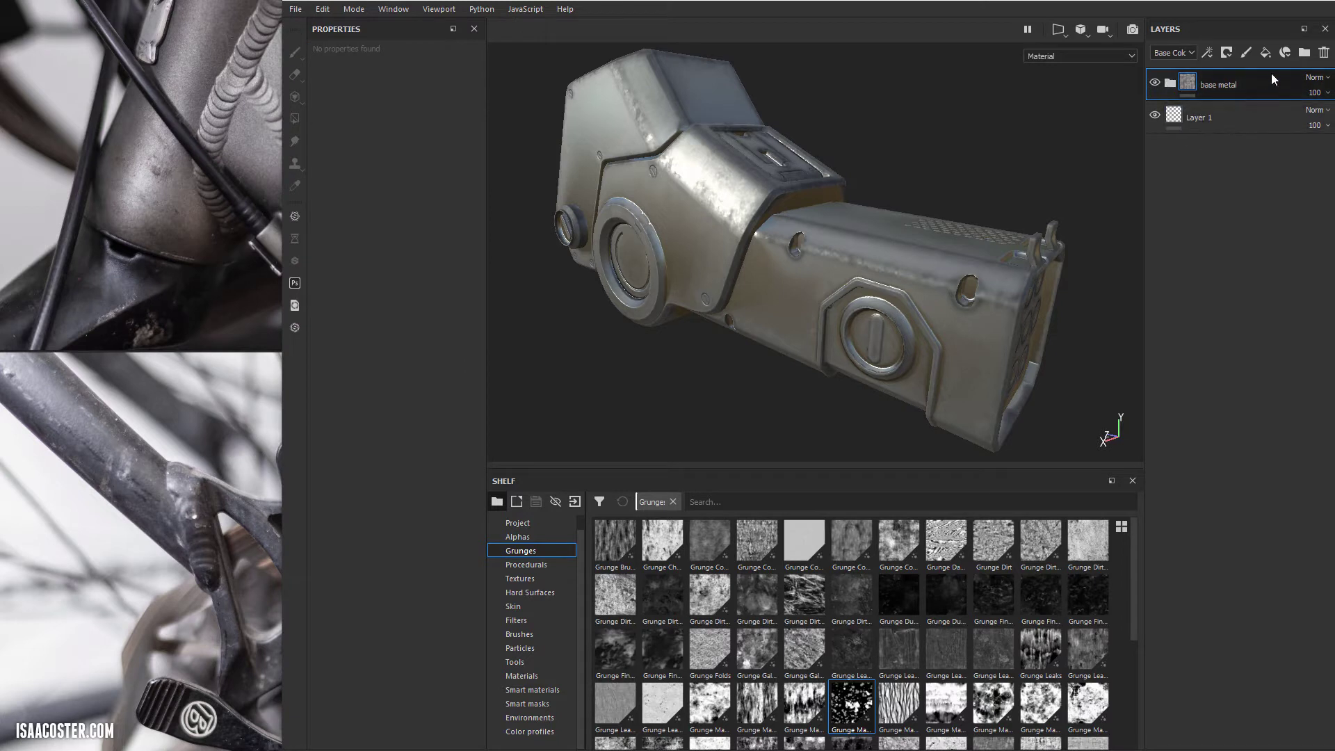
pyautogui.click(1304, 54)
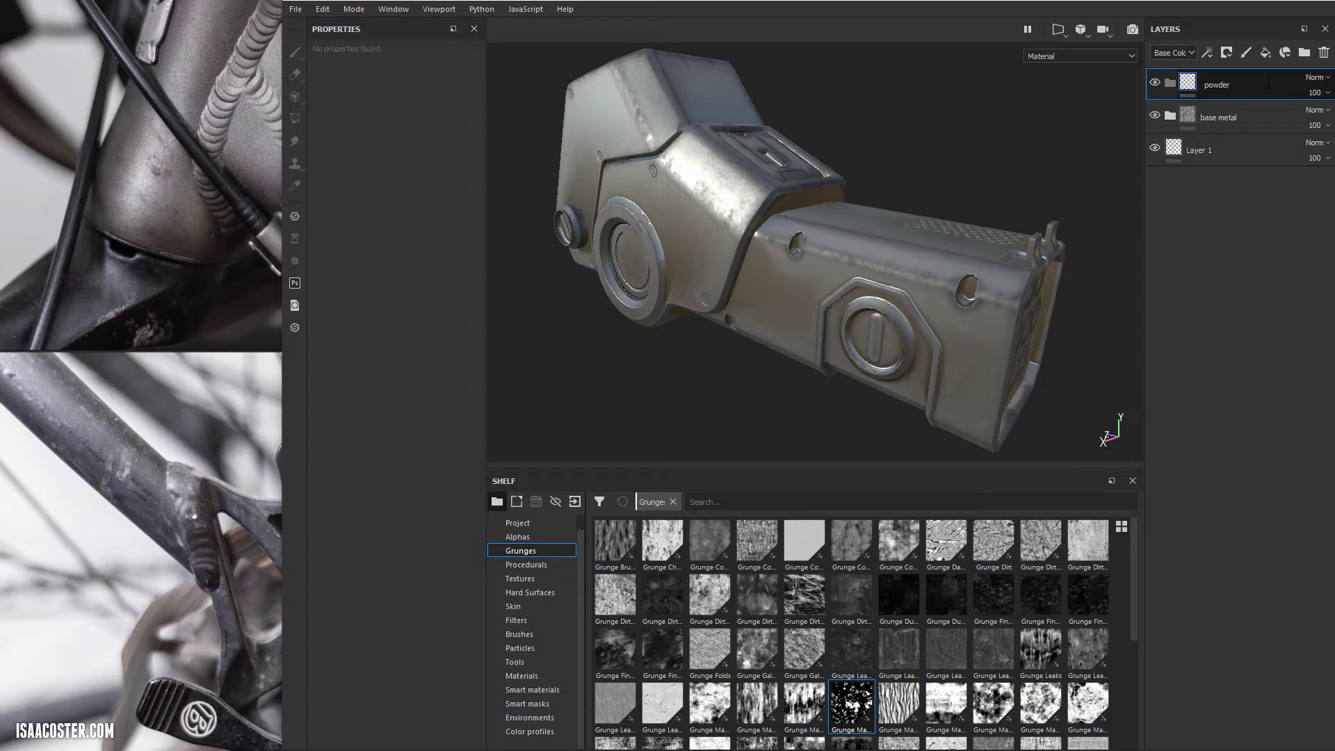
pyautogui.press('Return')
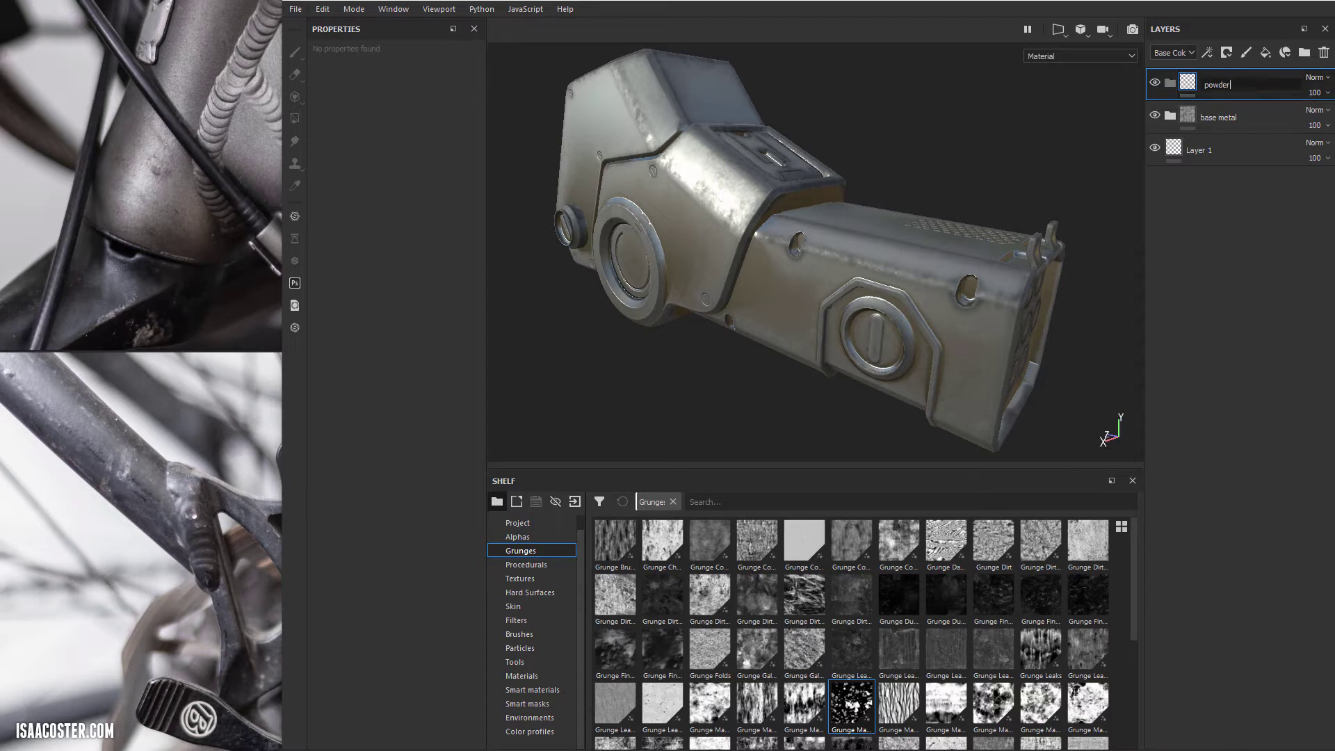
# Step: Switch to the web browser and look through the powder coating image results for reference
pyautogui.hotkey('alt', 'Tab')
pyautogui.scroll(-4, 508, 424)
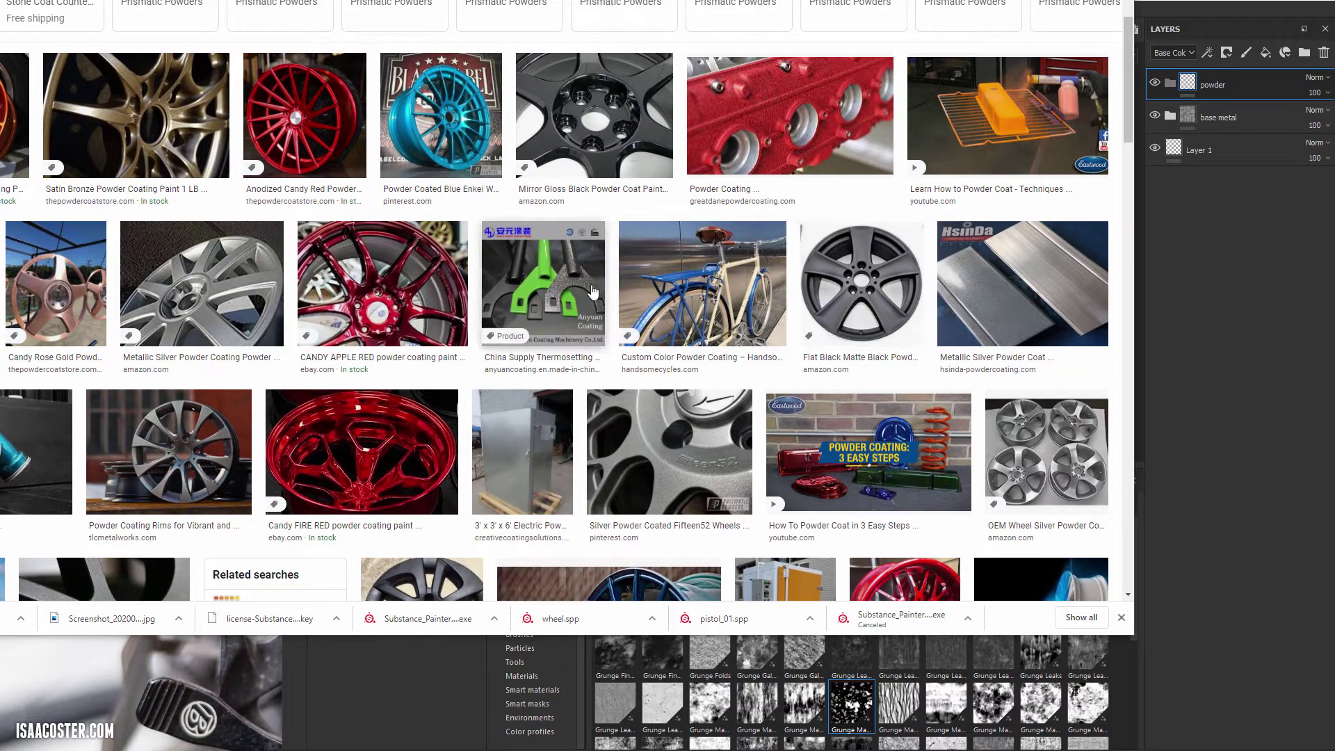
pyautogui.scroll(-3, 536, 301)
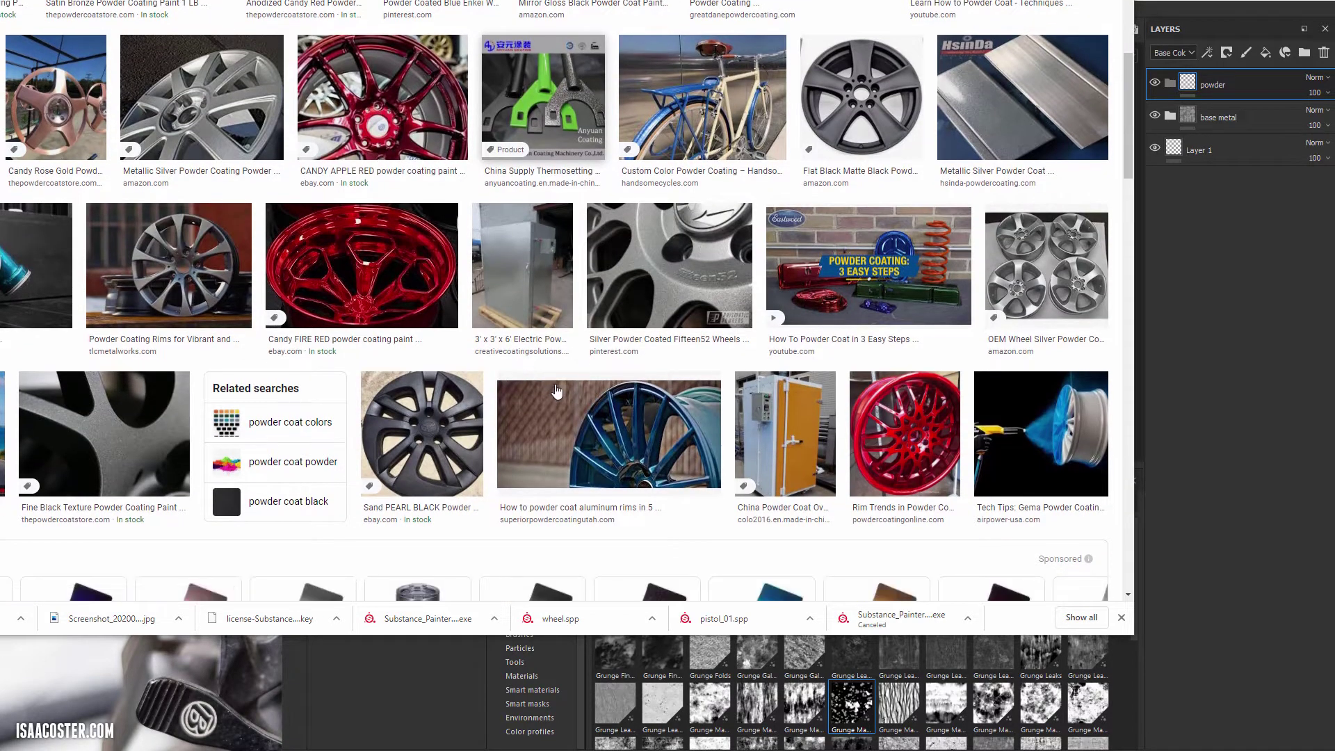
pyautogui.scroll(-2, 612, 355)
pyautogui.scroll(1, 759, 408)
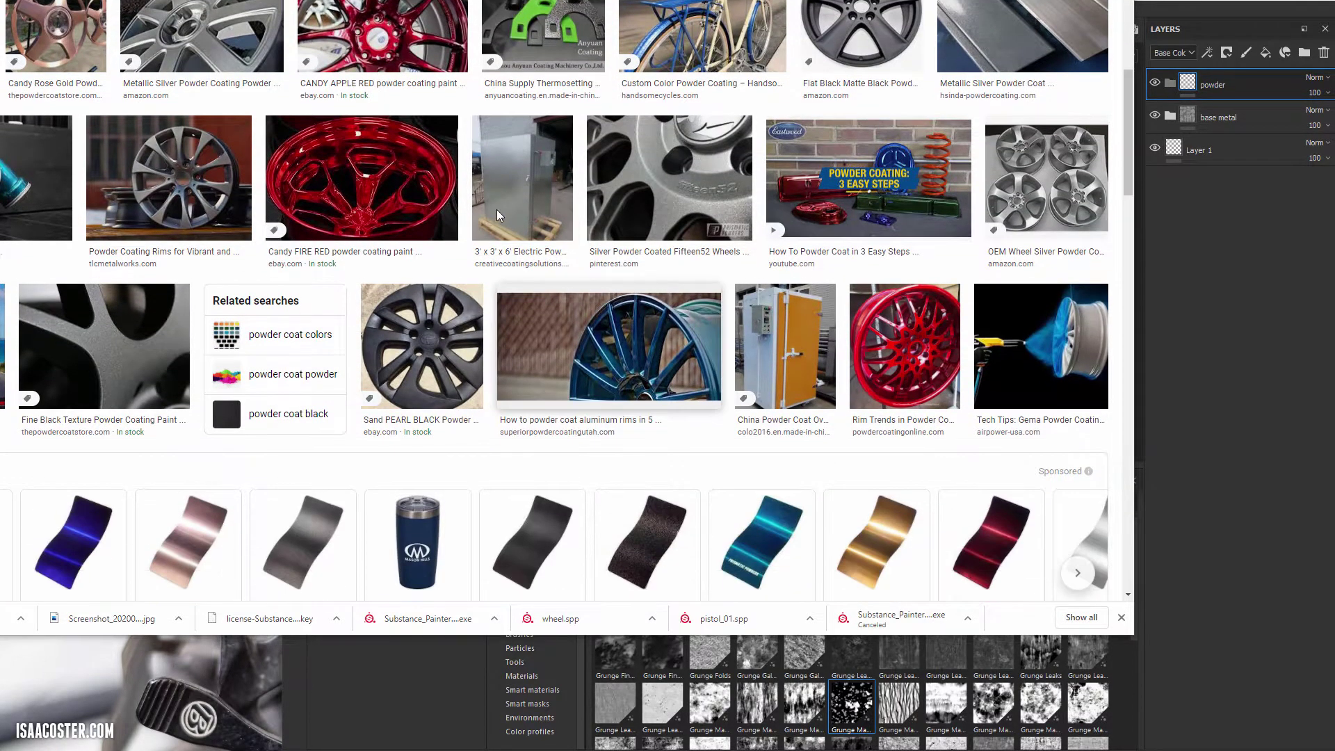
pyautogui.scroll(6, 530, 253)
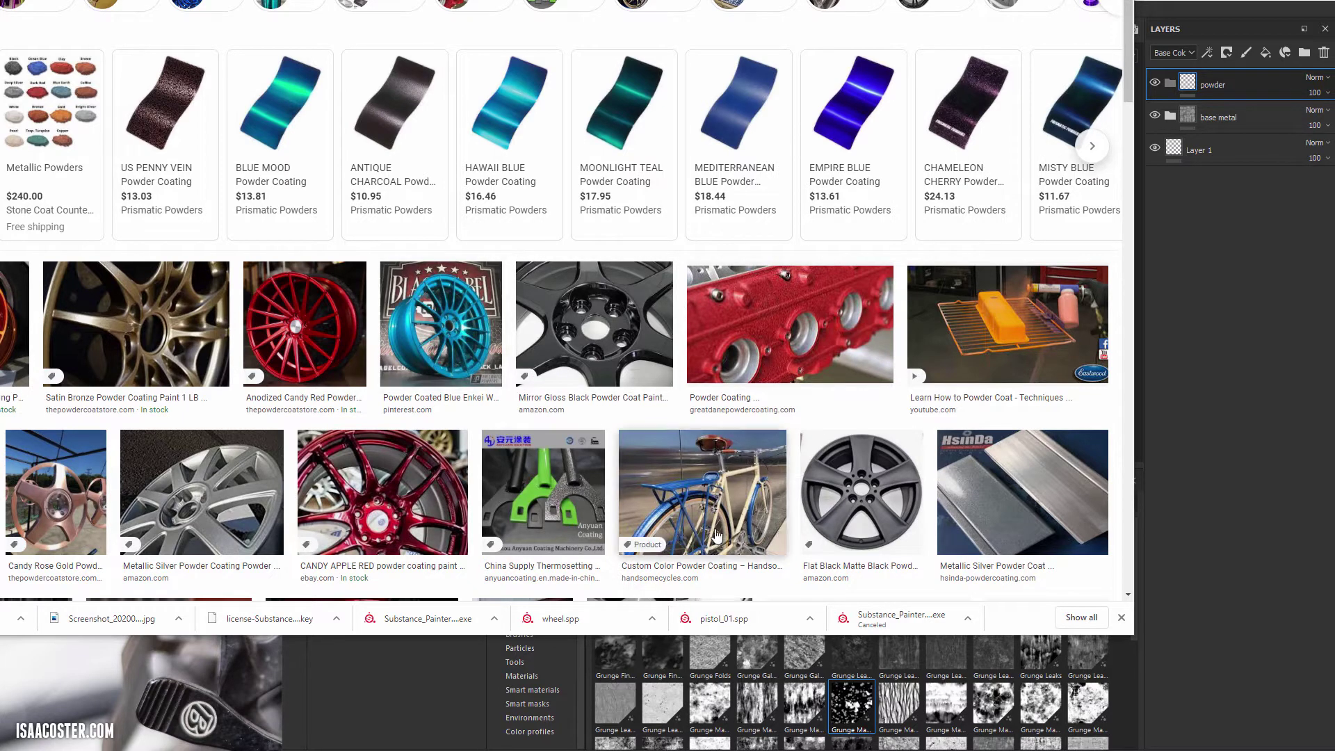
# Step: Switch back to Substance Painter and rename the powder folder as powderCoat
pyautogui.click(1235, 264)
pyautogui.doubleClick(1222, 86)
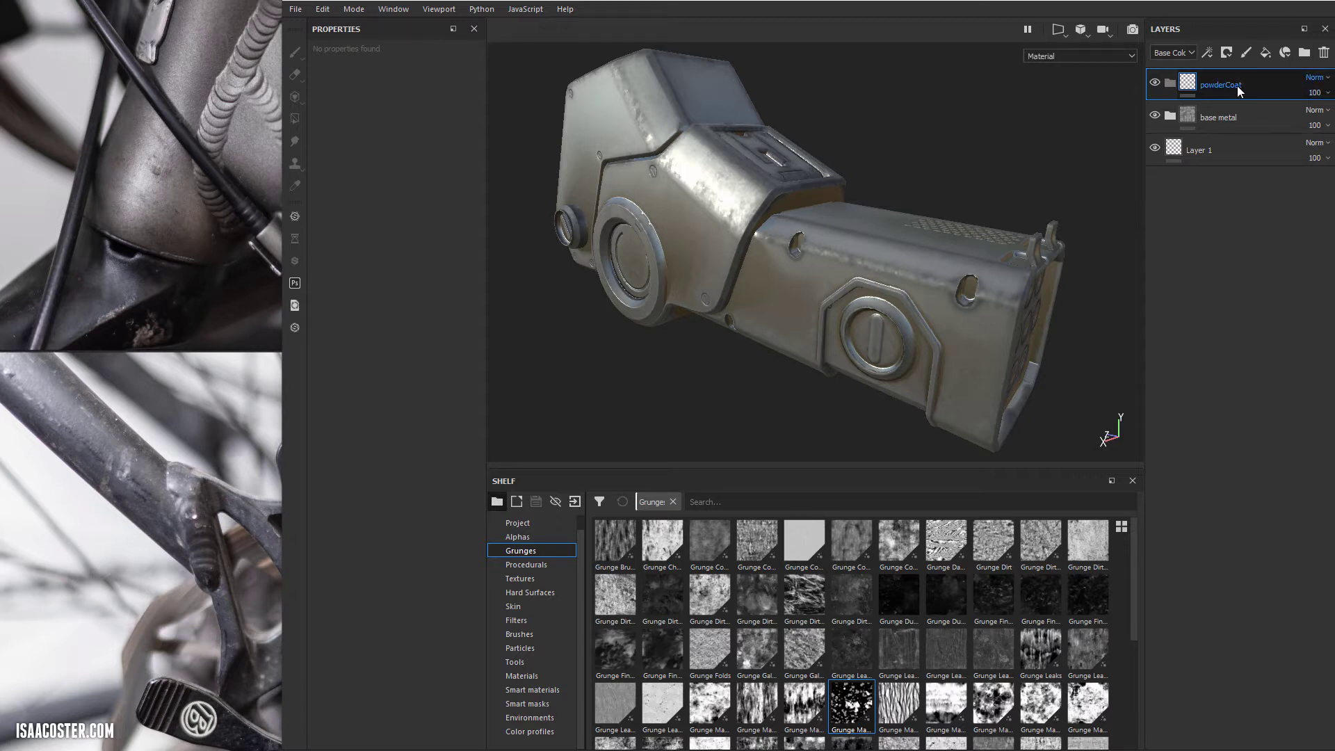
pyautogui.press('Return')
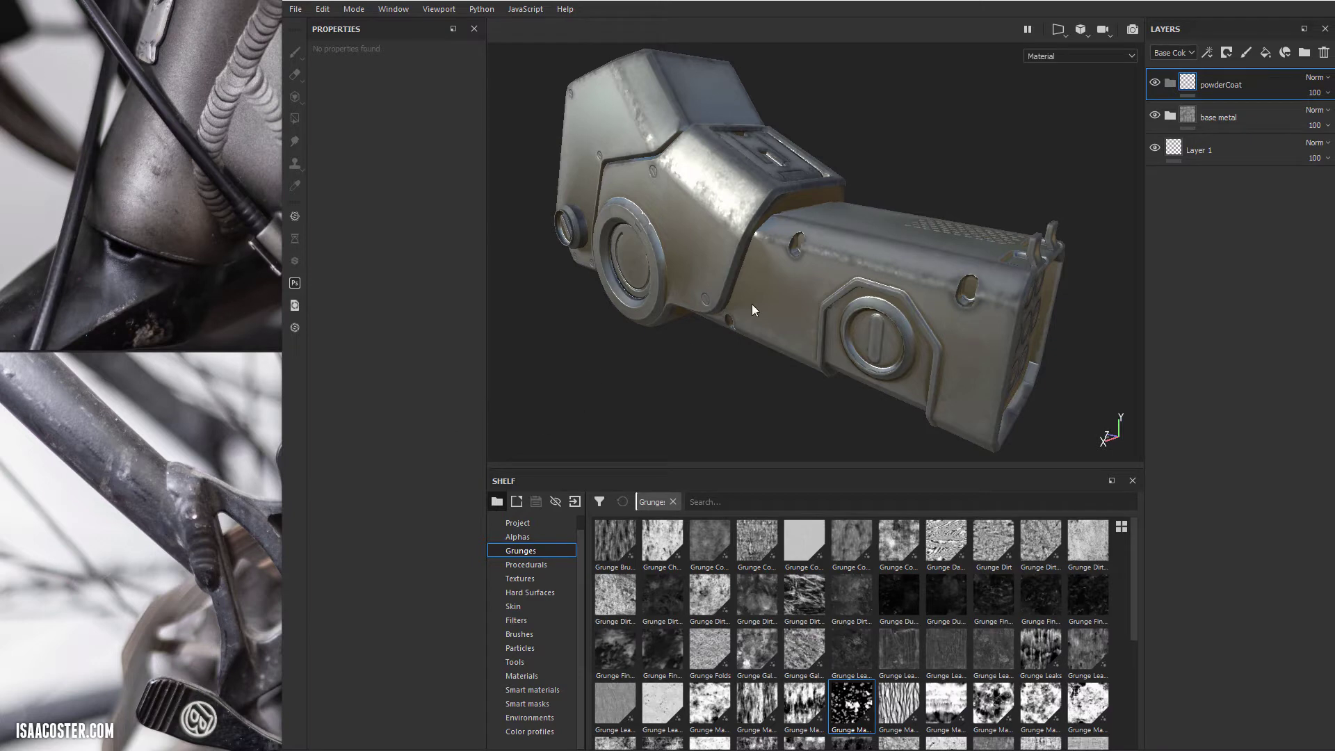
# Step: Add a fill layer, place it inside the powderCoat folder and select that folder
pyautogui.click(1266, 54)
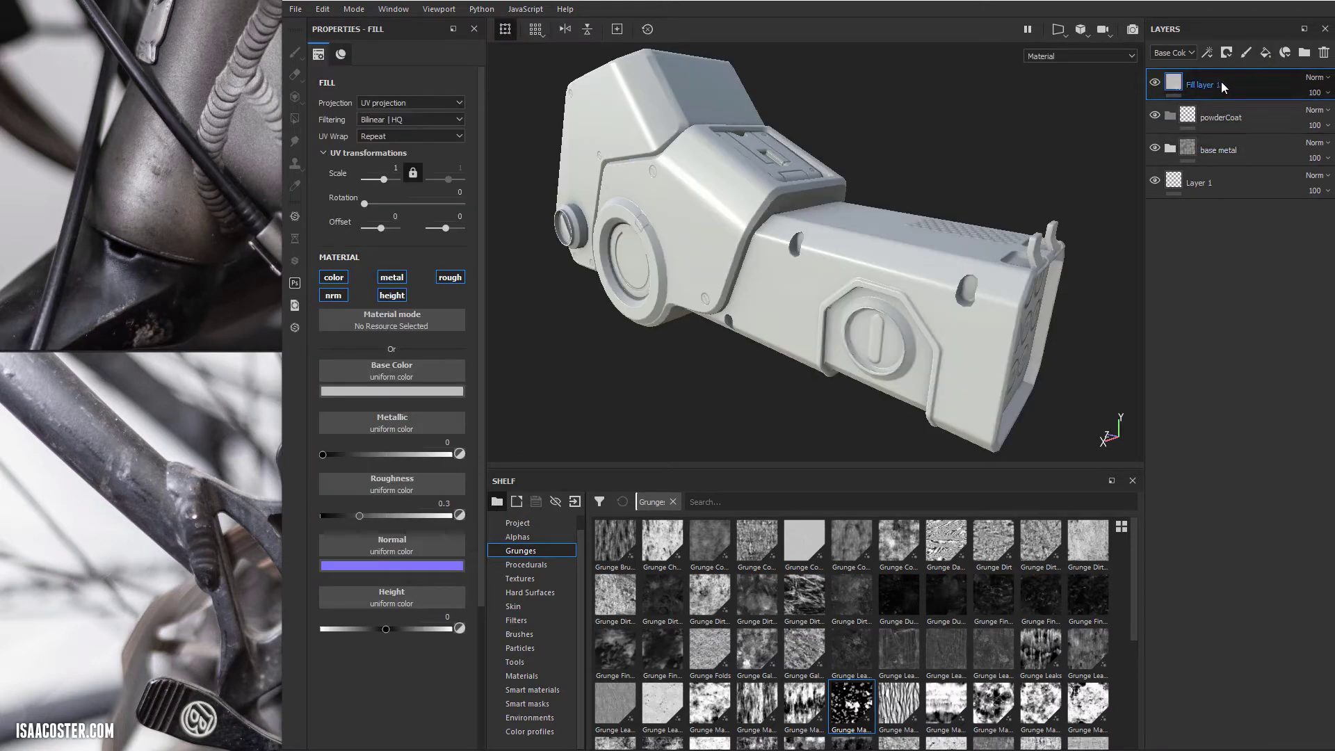
pyautogui.moveTo(1231, 89)
pyautogui.mouseDown()
pyautogui.moveTo(1262, 107)
pyautogui.moveTo(1267, 128)
pyautogui.moveTo(1229, 97)
pyautogui.moveTo(1235, 85)
pyautogui.mouseUp()
pyautogui.click(1244, 84)
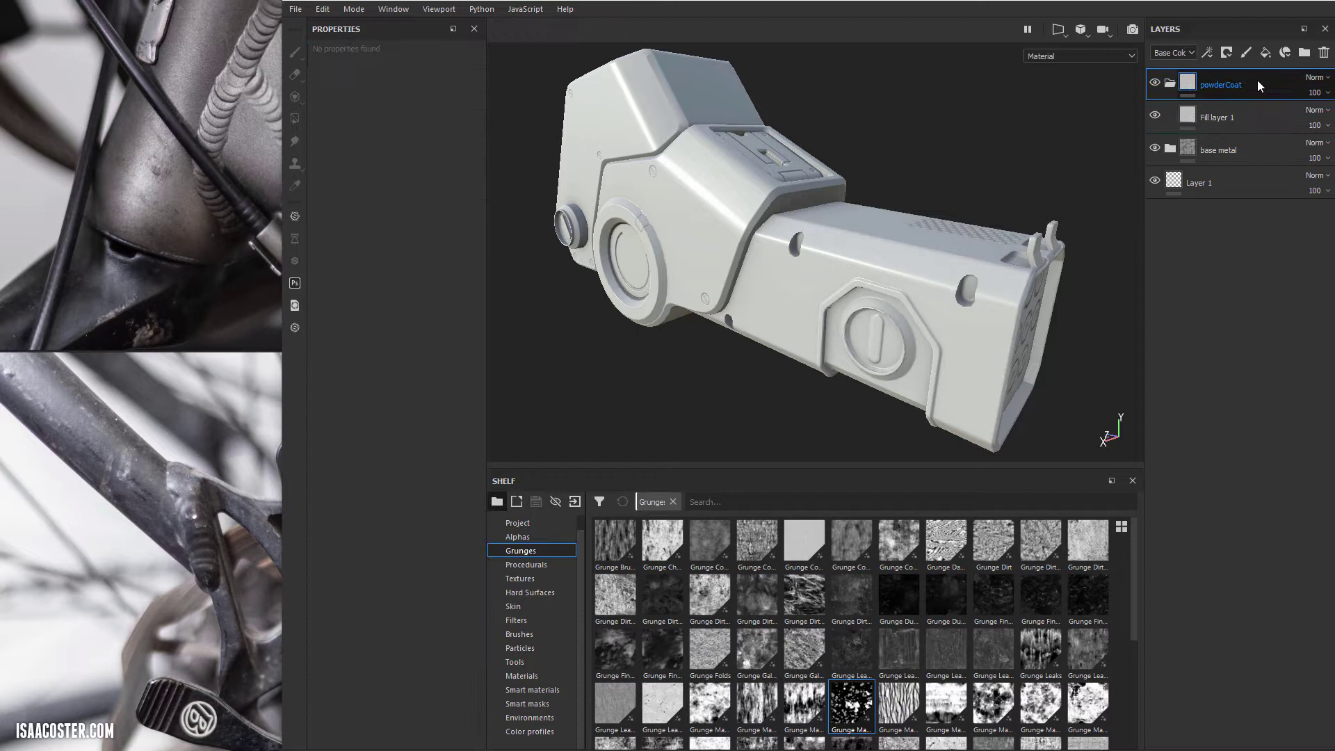
# Step: Toggle the powderCoat folder's visibility to compare the plain fill with the base metal on the model
pyautogui.rightClick(1245, 84)
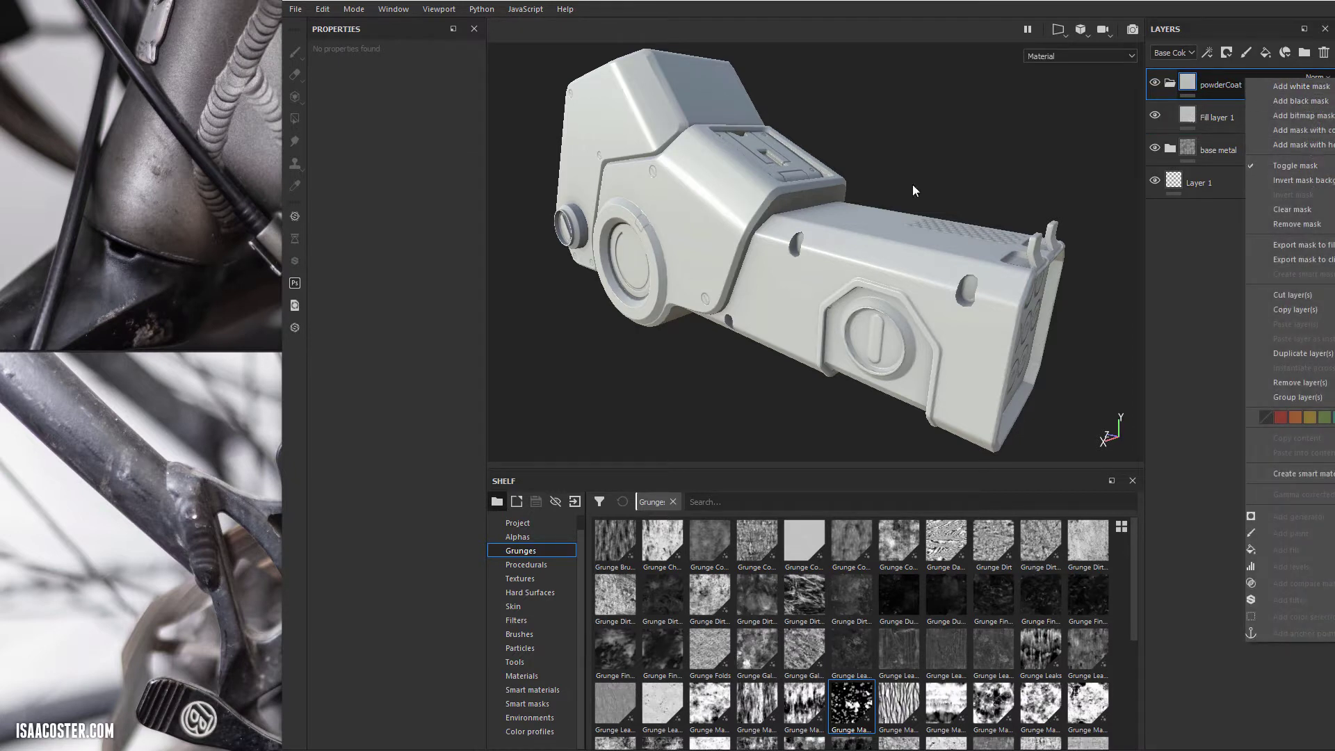
pyautogui.click(868, 200)
pyautogui.keyDown('alt'); pyautogui.moveTo(698, 241); pyautogui.dragTo(800, 236); pyautogui.keyUp('alt')
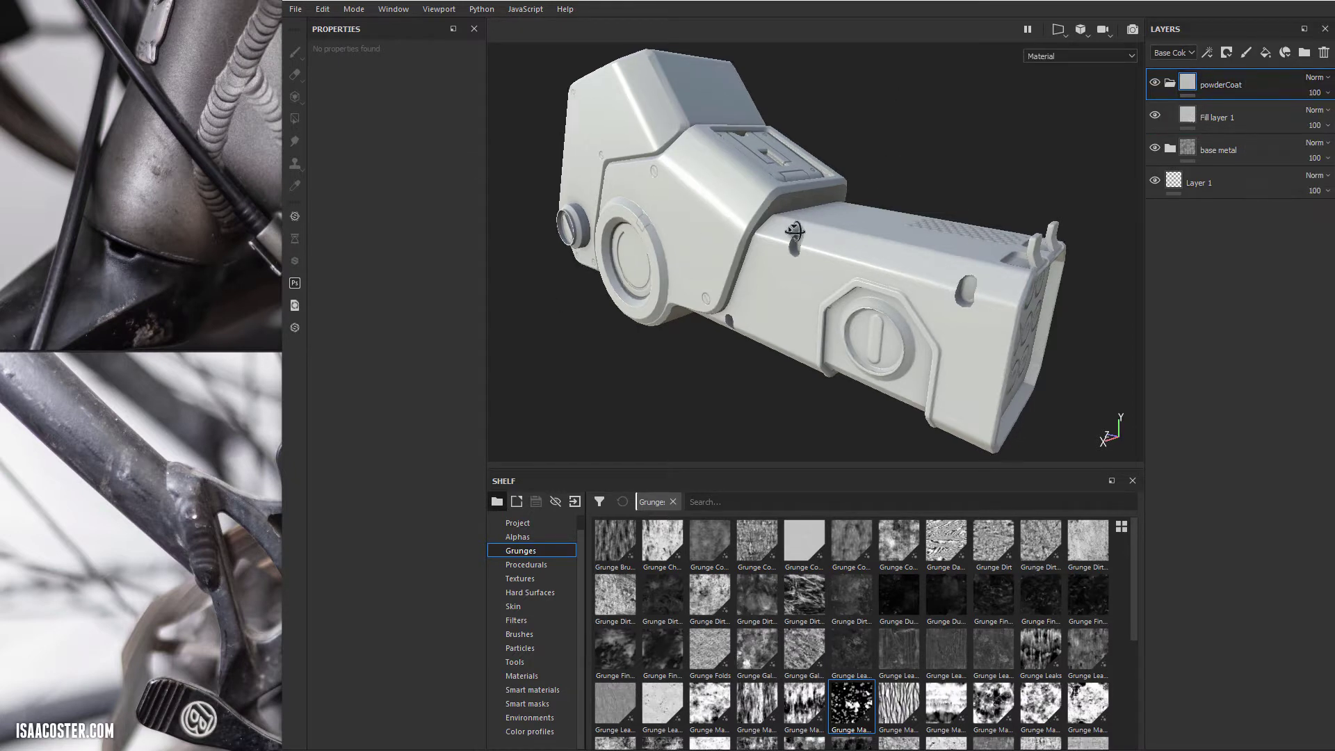
pyautogui.keyDown('alt'); pyautogui.moveTo(845, 290); pyautogui.dragTo(897, 286); pyautogui.keyUp('alt')
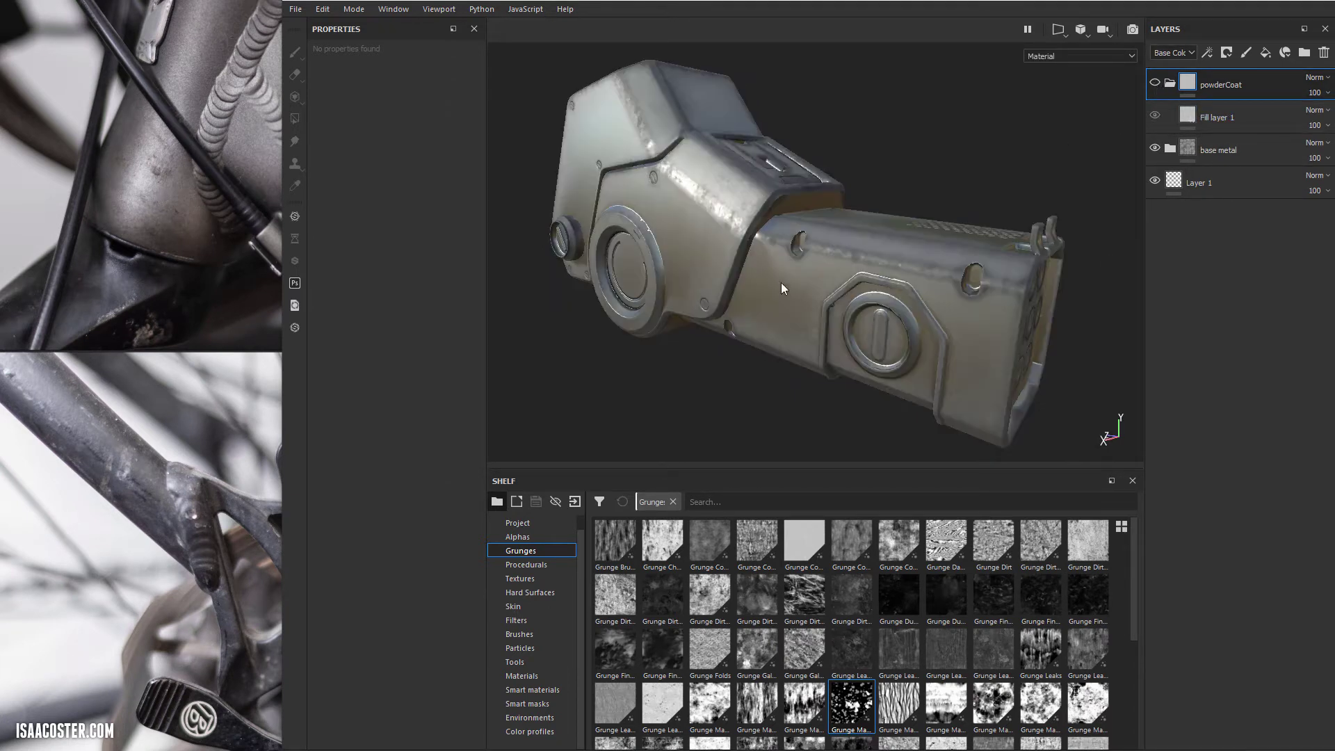
pyautogui.click(1155, 85)
# Step: Add a color selection mask to the powderCoat folder and pick the yellow ID color of the middle body part
pyautogui.rightClick(1210, 86)
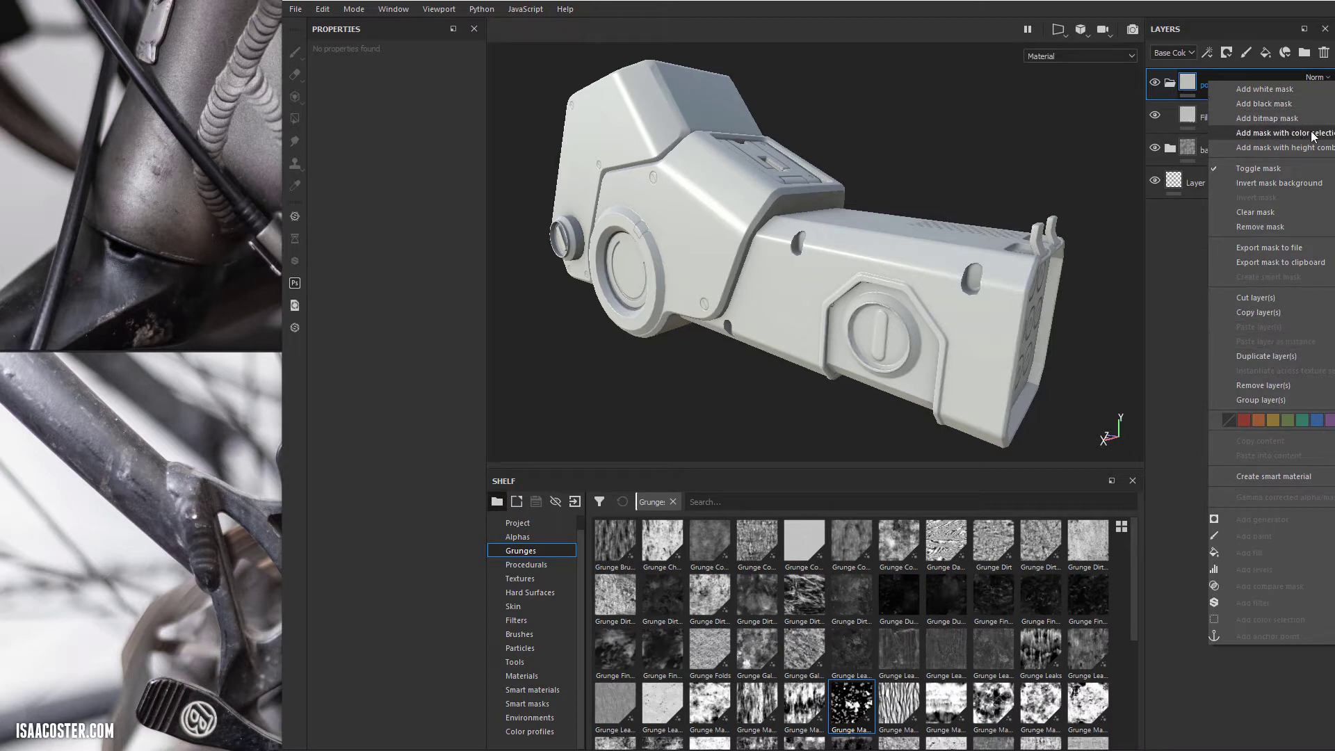
pyautogui.click(1332, 135)
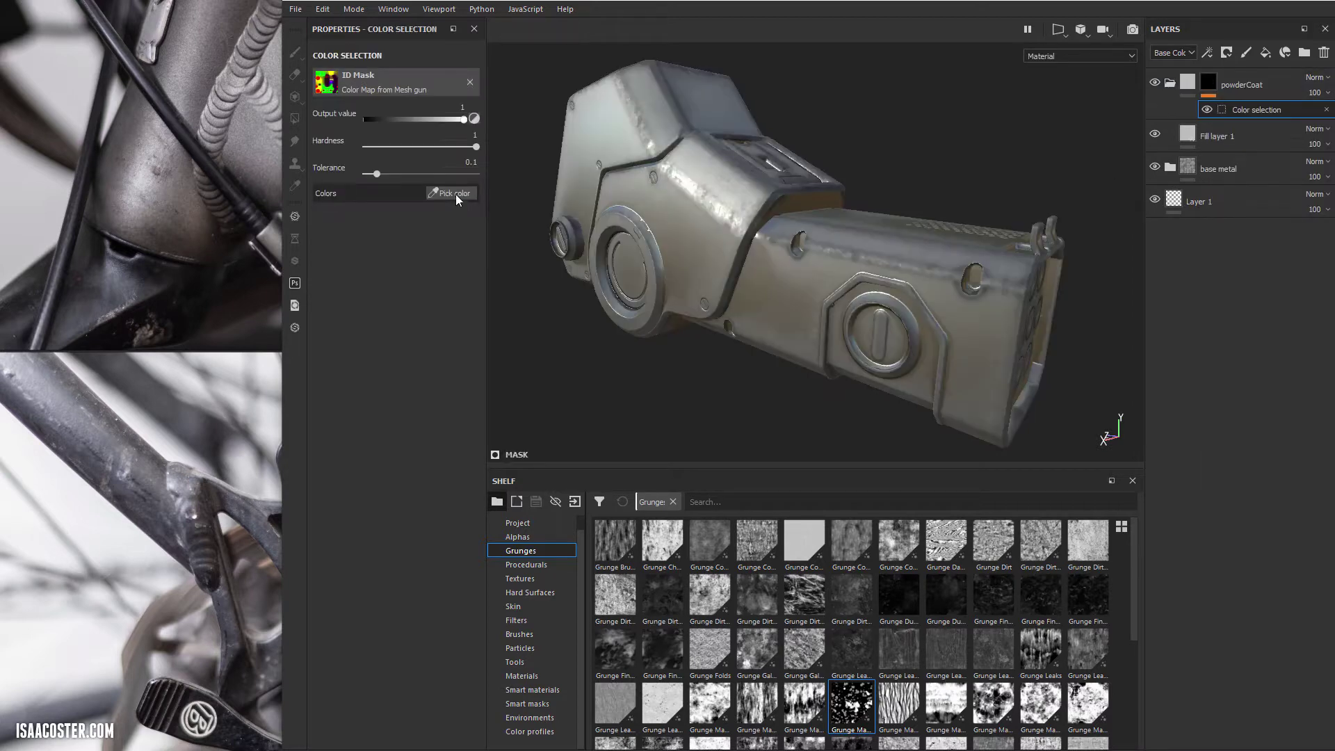
pyautogui.click(456, 194)
pyautogui.click(702, 177)
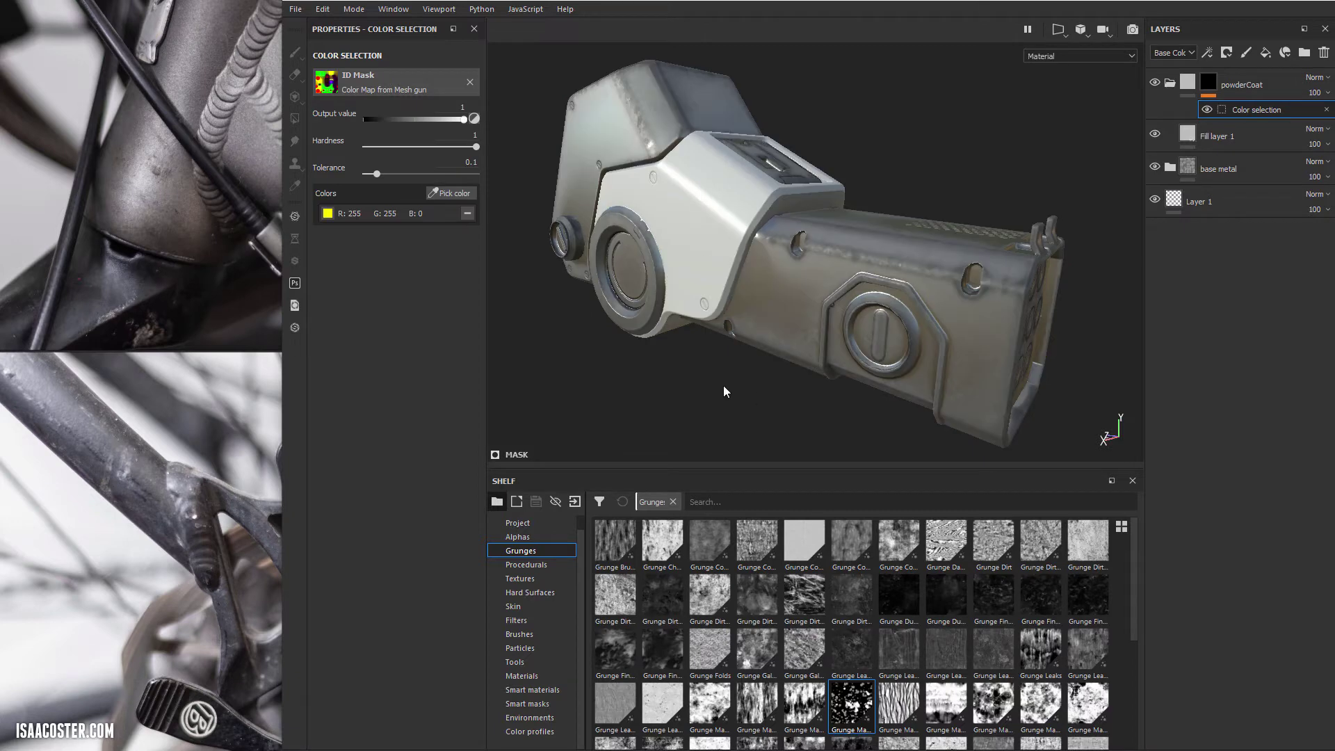
# Step: Add the red ID color of the large round part to the powderCoat folder's color selection
pyautogui.keyDown('alt'); pyautogui.moveTo(723, 386); pyautogui.dragTo(741, 406); pyautogui.keyUp('alt')
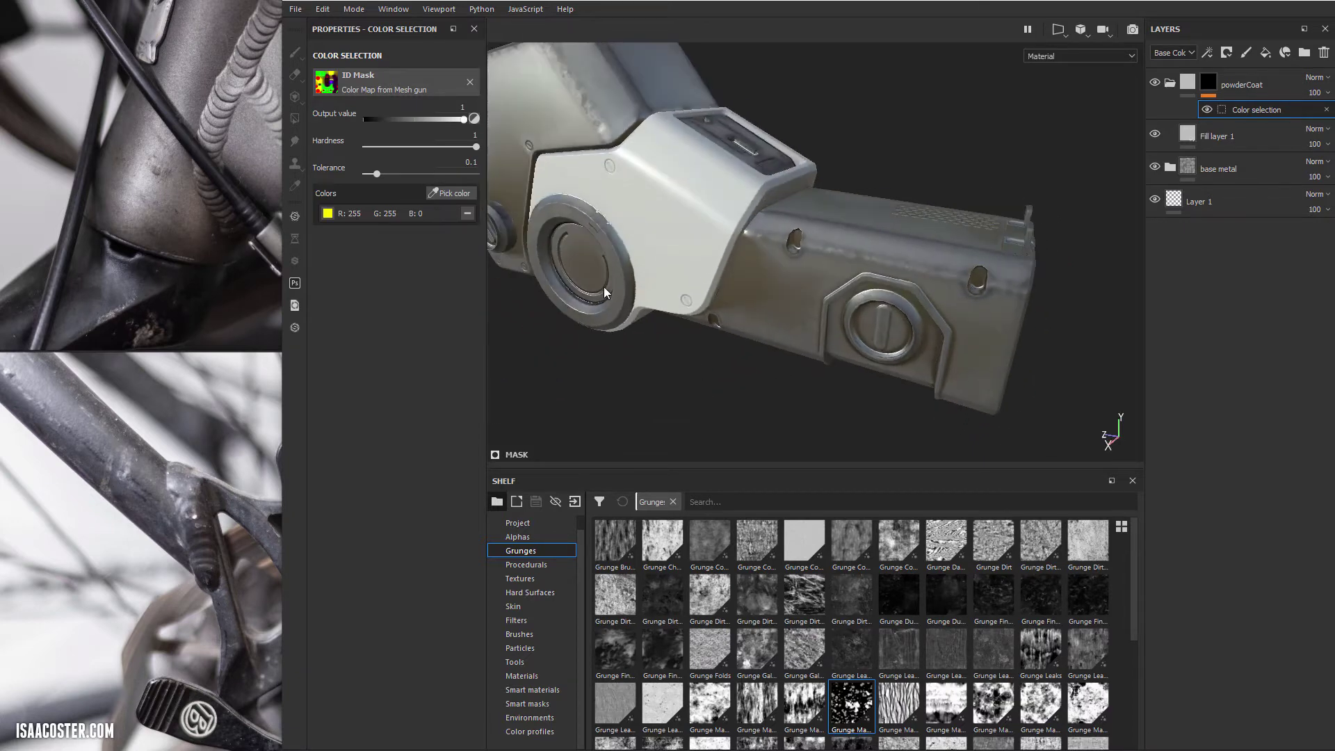
pyautogui.click(470, 195)
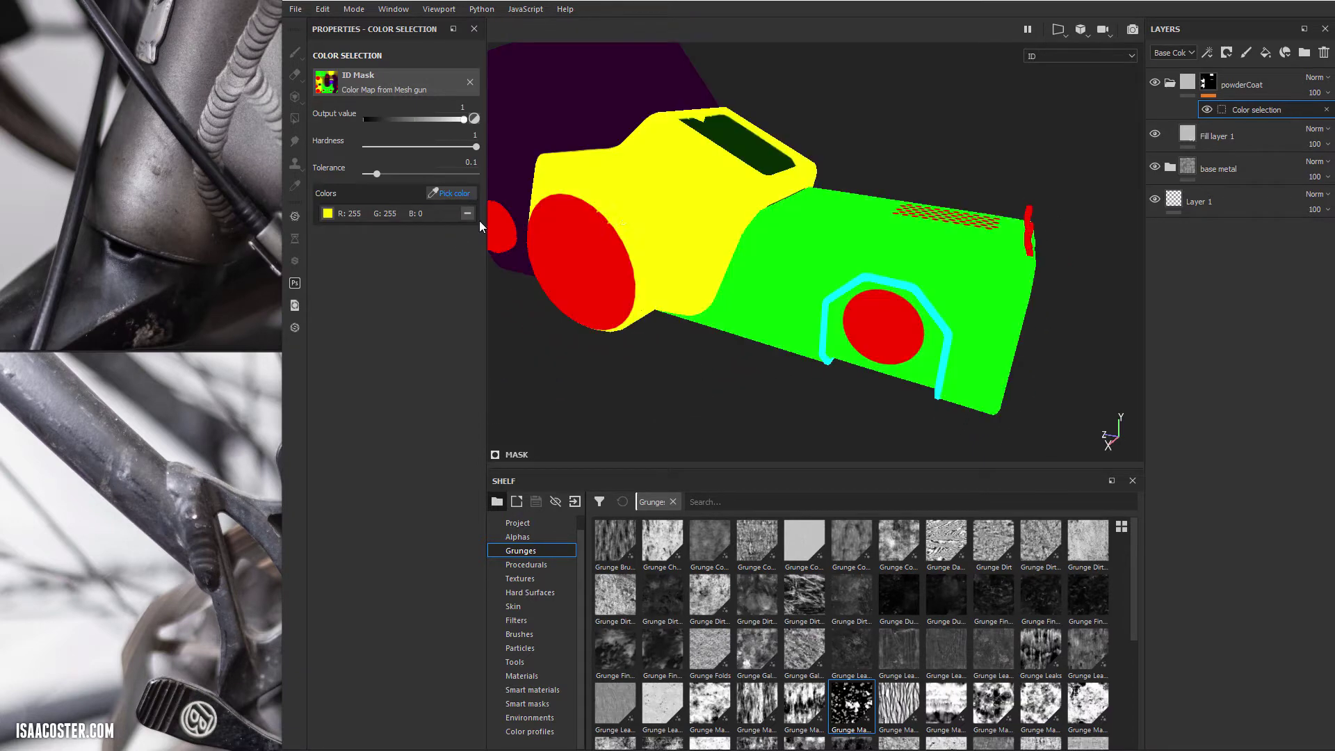
pyautogui.click(624, 231)
# Step: Inspect the masked areas around the top panel and the perforated barrel section of the model
pyautogui.keyDown('alt'); pyautogui.moveTo(674, 290); pyautogui.dragTo(823, 308); pyautogui.keyUp('alt')
pyautogui.keyDown('alt'); pyautogui.moveTo(945, 285); pyautogui.dragTo(704, 258); pyautogui.keyUp('alt')
pyautogui.keyDown('alt'); pyautogui.moveTo(699, 206); pyautogui.dragTo(409, 295); pyautogui.keyUp('alt')
pyautogui.keyDown('alt'); pyautogui.moveTo(852, 322); pyautogui.dragTo(1106, 424); pyautogui.keyUp('alt')
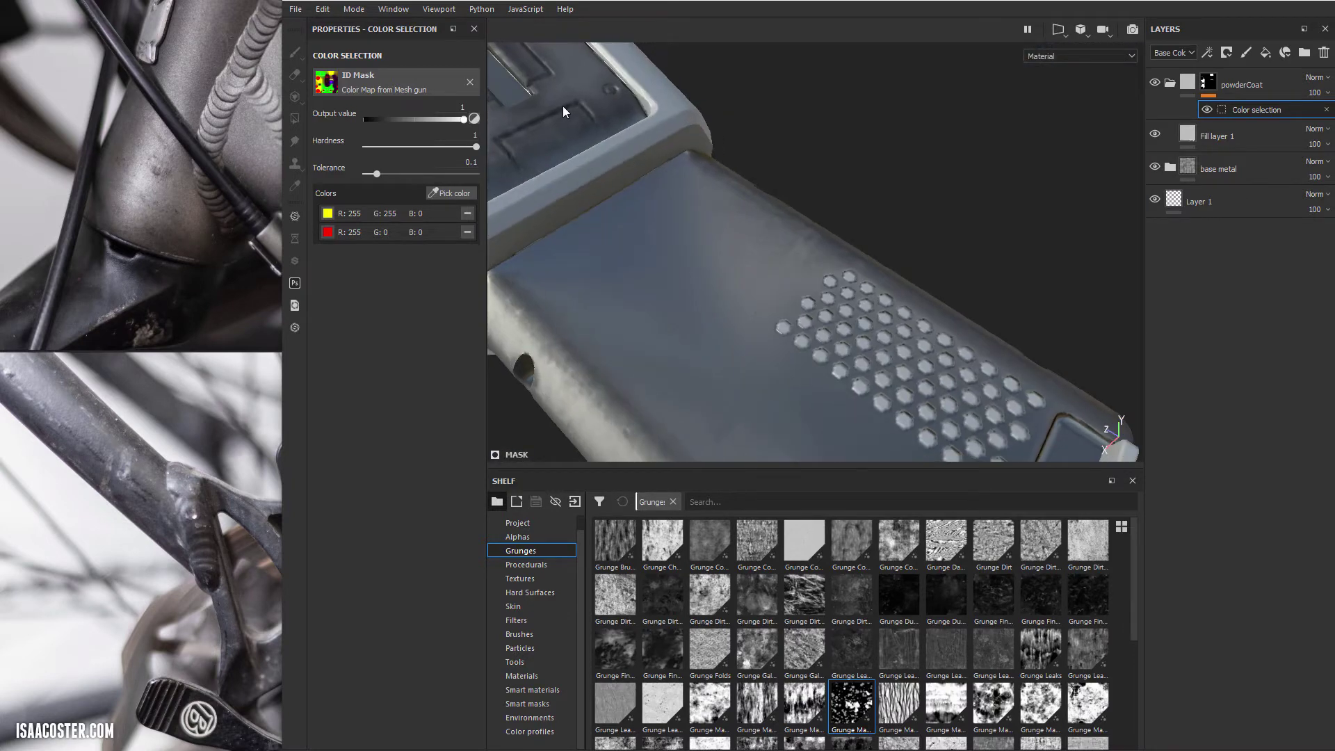
pyautogui.scroll(-2, 562, 111)
pyautogui.keyDown('alt'); pyautogui.moveTo(562, 112); pyautogui.dragTo(758, 218, button='middle'); pyautogui.keyUp('alt')
pyautogui.keyDown('alt'); pyautogui.moveTo(758, 219); pyautogui.dragTo(869, 236); pyautogui.keyUp('alt')
pyautogui.keyDown('alt'); pyautogui.moveTo(807, 222); pyautogui.dragTo(748, 197, button='right'); pyautogui.keyUp('alt')
pyautogui.keyDown('alt'); pyautogui.moveTo(606, 261); pyautogui.dragTo(618, 263); pyautogui.keyUp('alt')
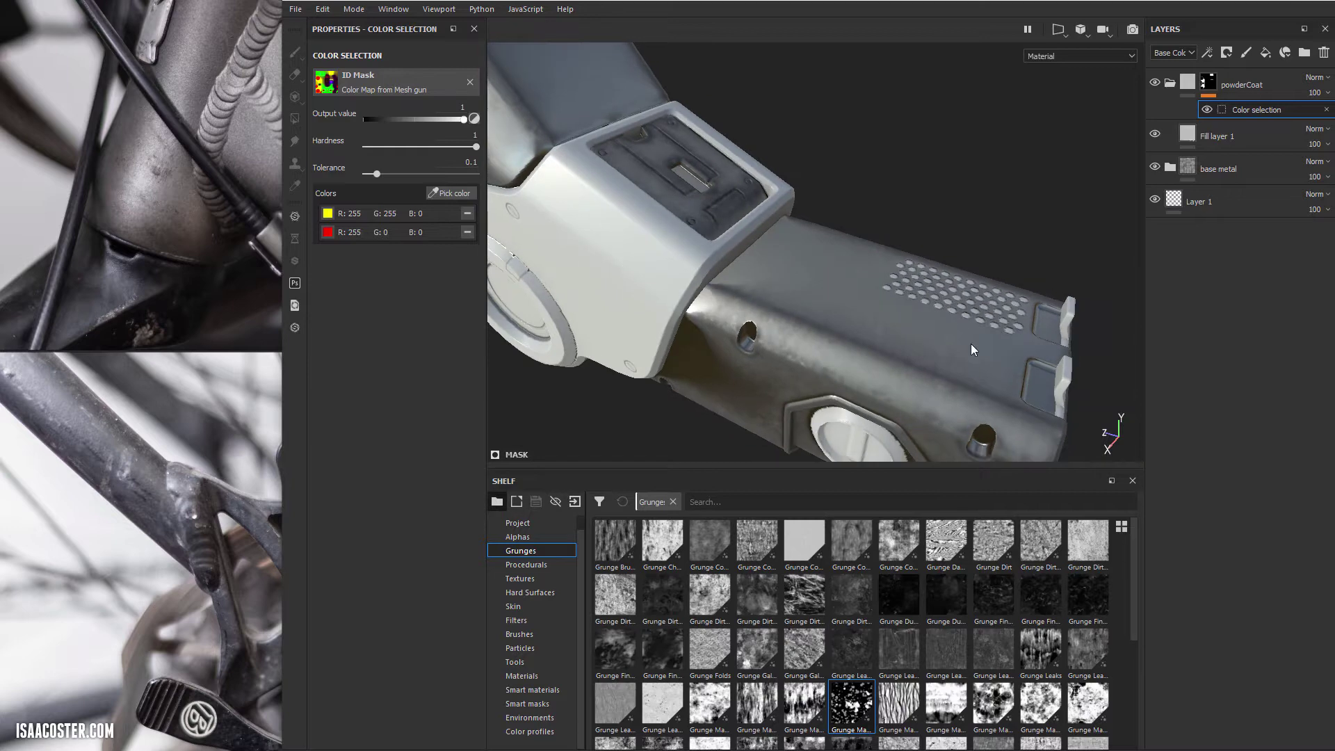
pyautogui.keyDown('alt'); pyautogui.moveTo(970, 344); pyautogui.dragTo(1083, 272); pyautogui.keyUp('alt')
# Step: Display the powderCoat folder's mask on its own to examine the rim of the large round part
pyautogui.keyDown('alt'); pyautogui.moveTo(793, 367); pyautogui.dragTo(751, 214); pyautogui.keyUp('alt')
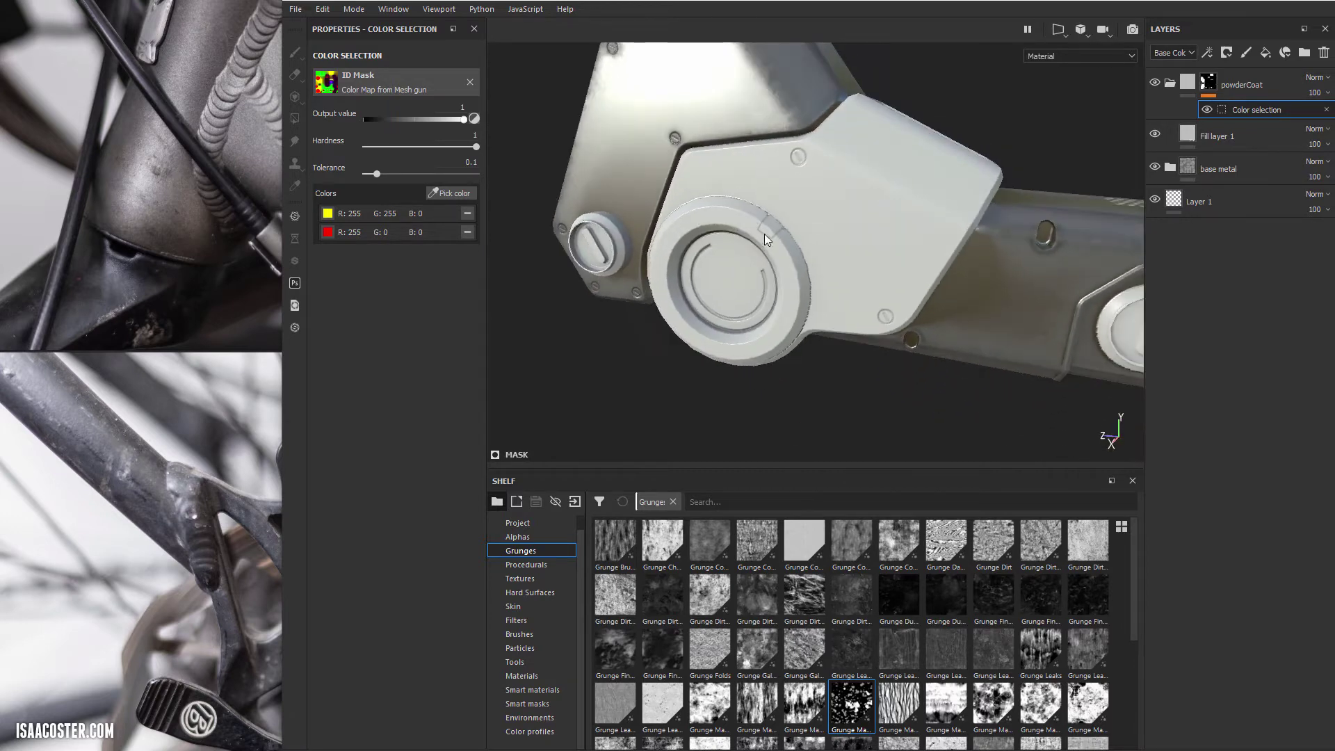
pyautogui.scroll(5, 764, 234)
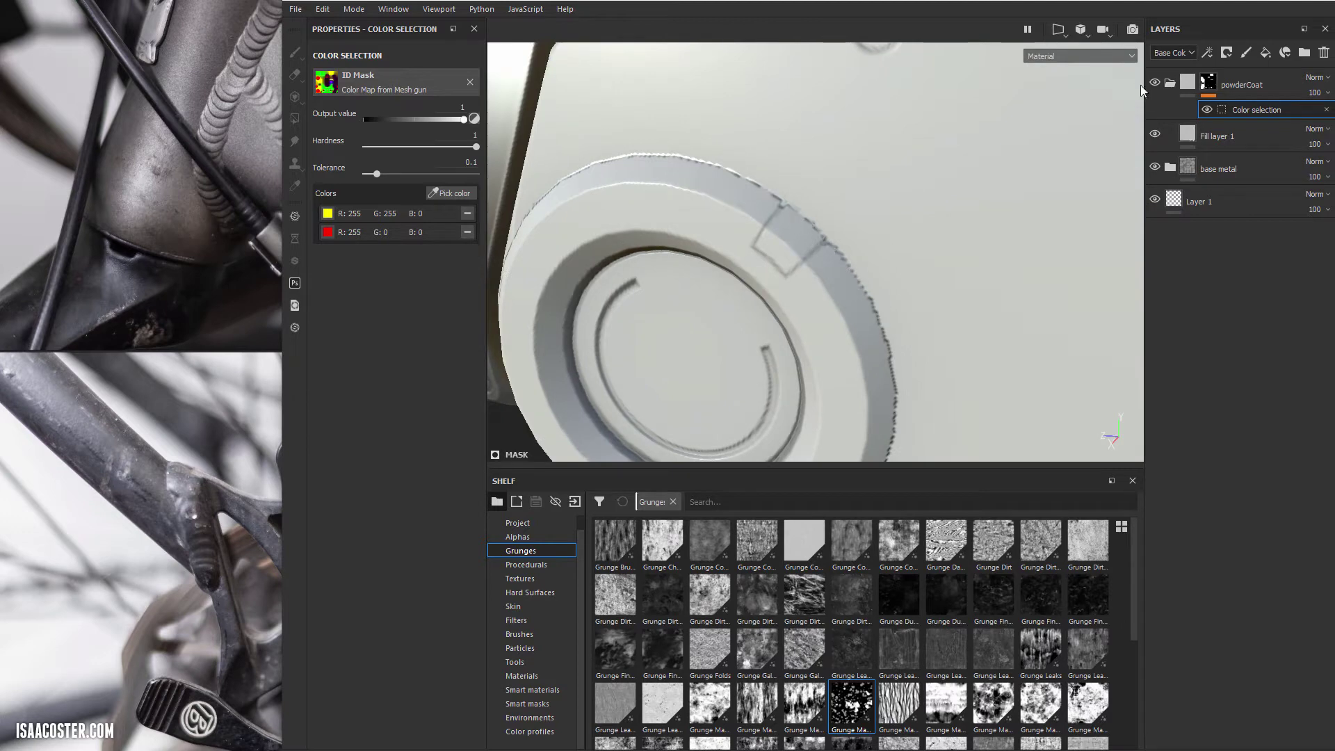
pyautogui.keyDown('alt'); pyautogui.click(1210, 82); pyautogui.keyUp('alt')
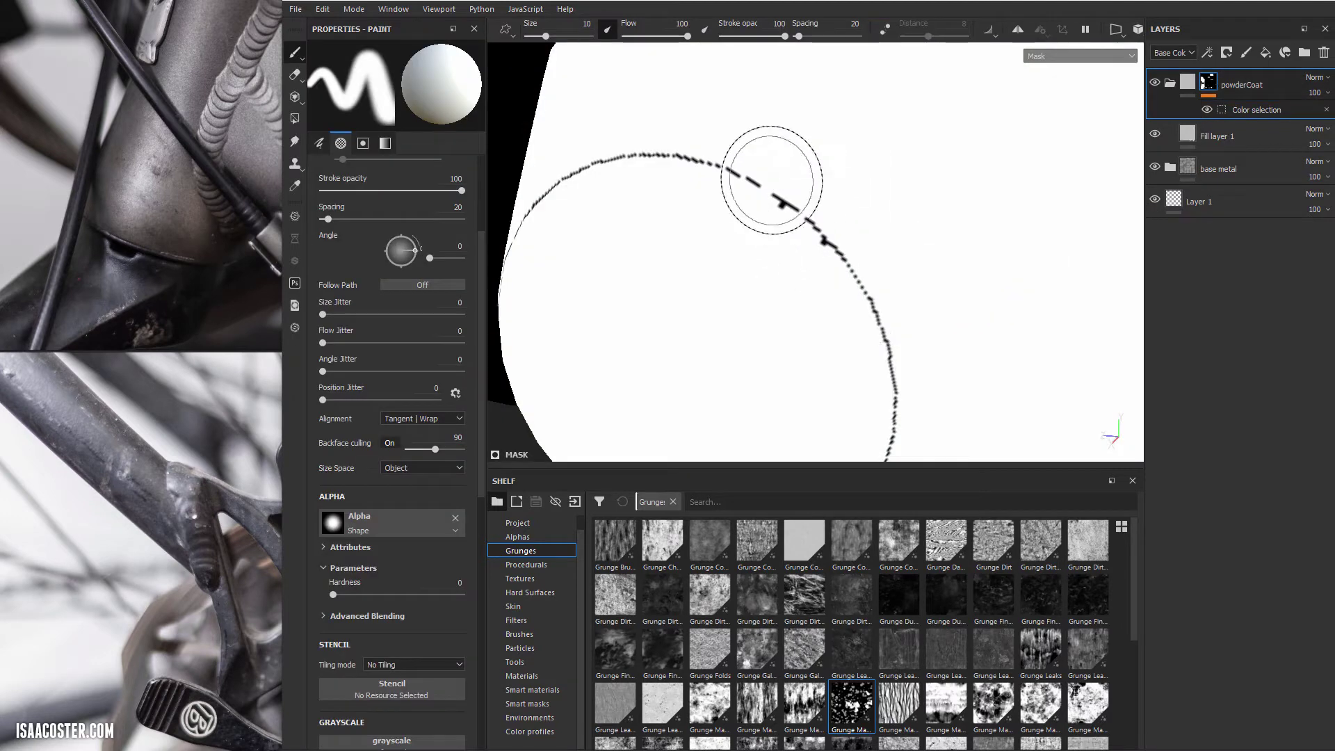
# Step: Set the tolerance of the powderCoat mask's color selection to 0.52 and display the full material again
pyautogui.click(1251, 111)
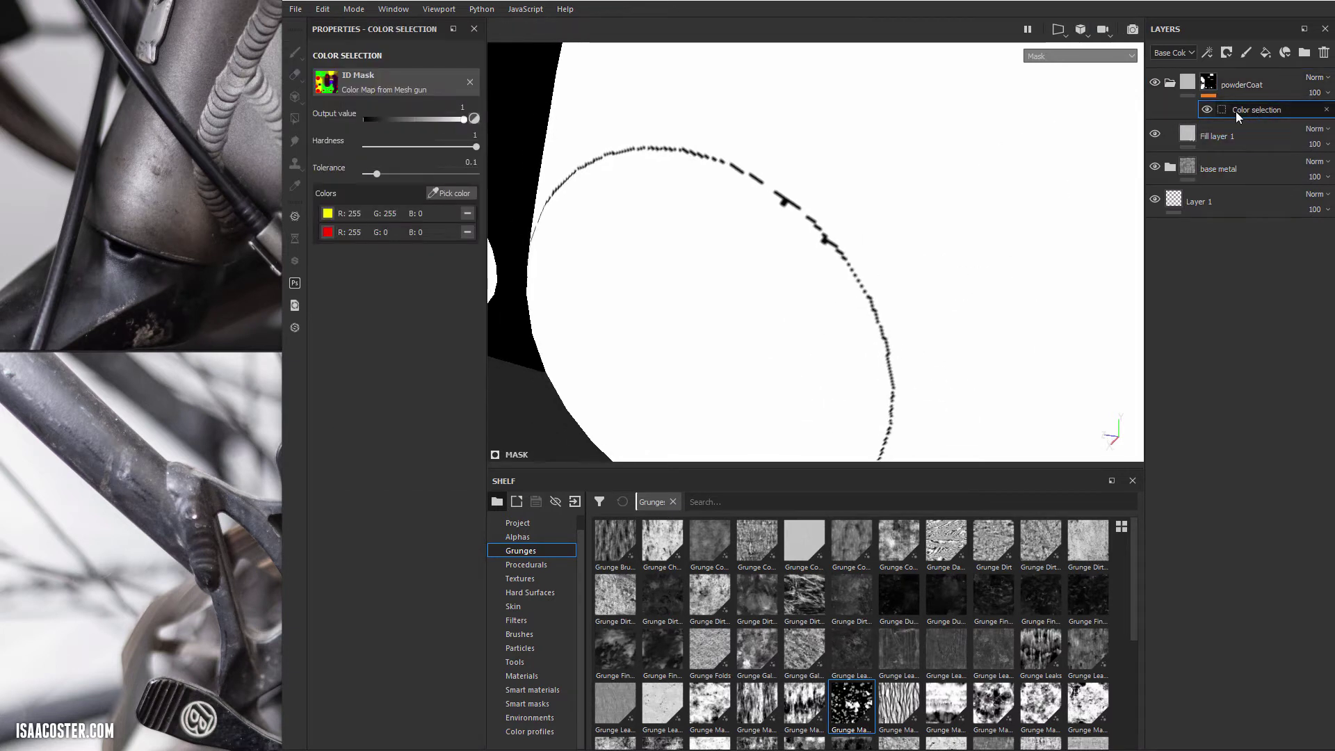
pyautogui.click(455, 193)
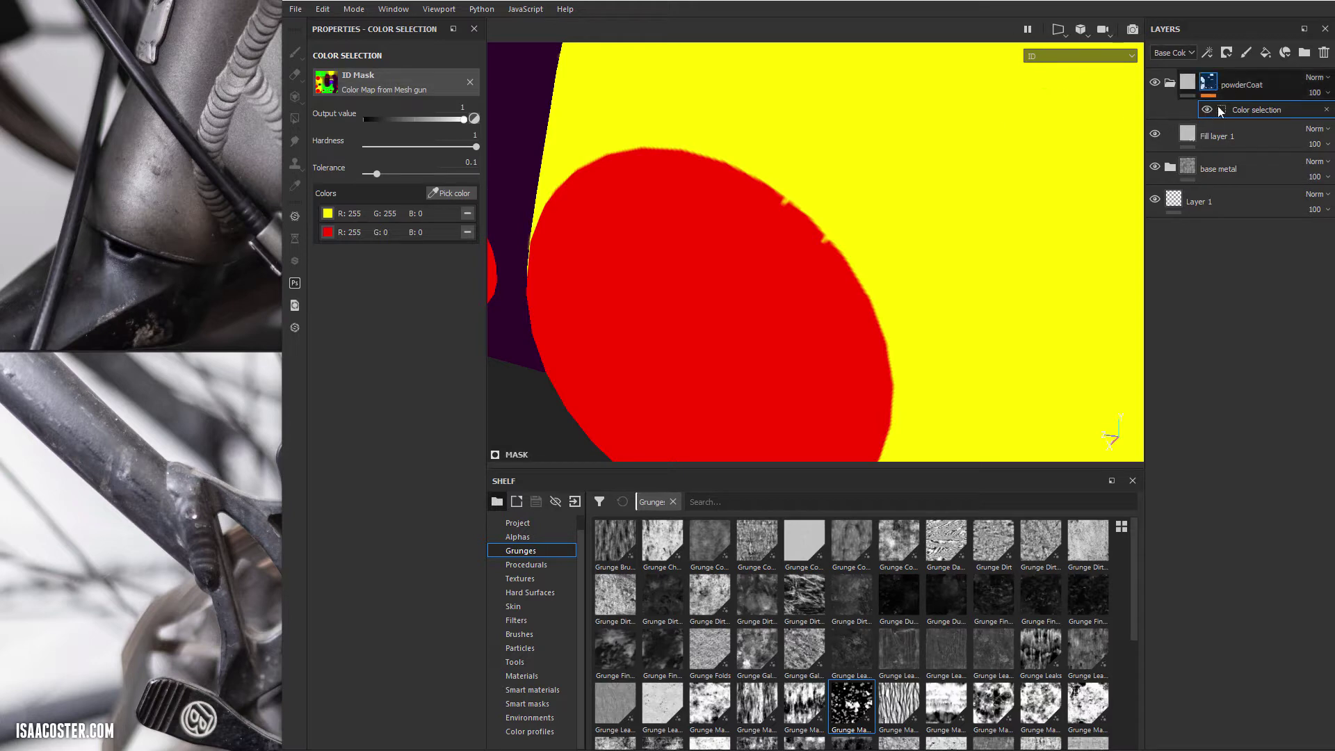
pyautogui.click(1235, 93)
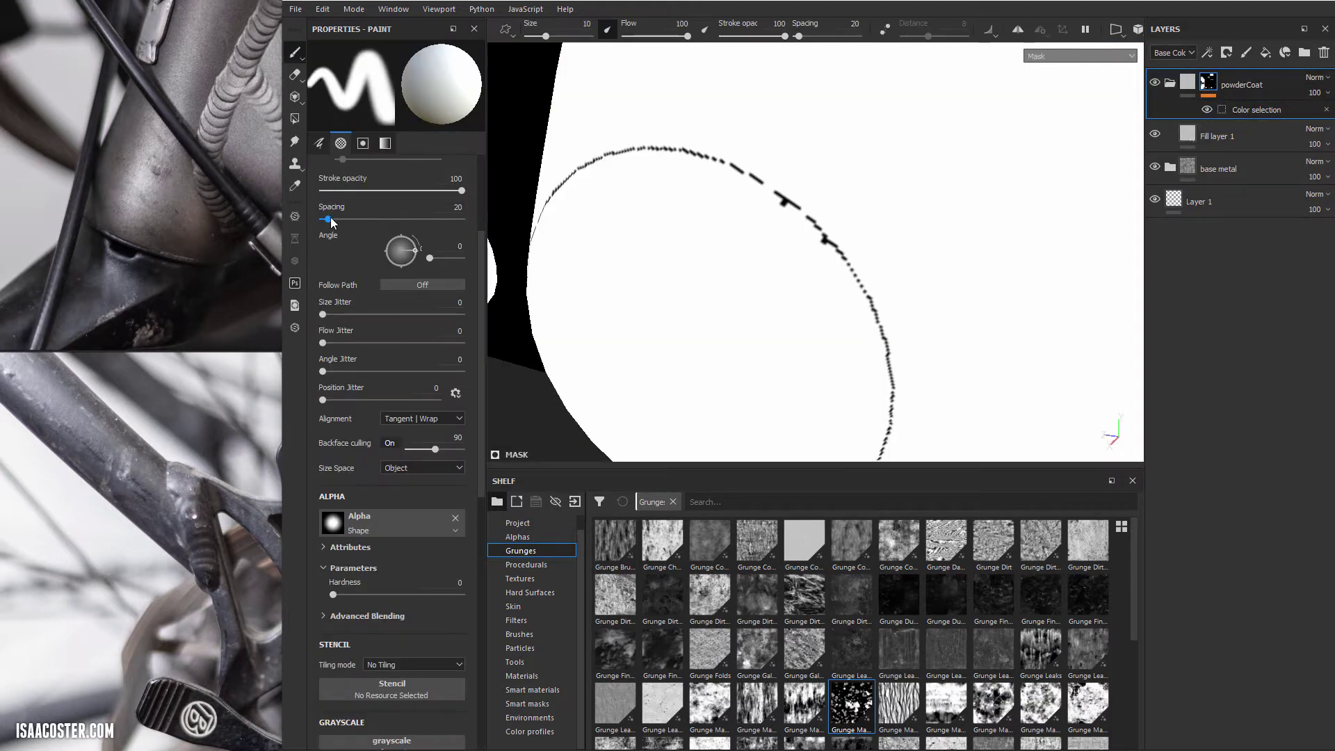
pyautogui.moveTo(331, 218)
pyautogui.mouseDown()
pyautogui.moveTo(350, 220)
pyautogui.moveTo(325, 219)
pyautogui.mouseUp()
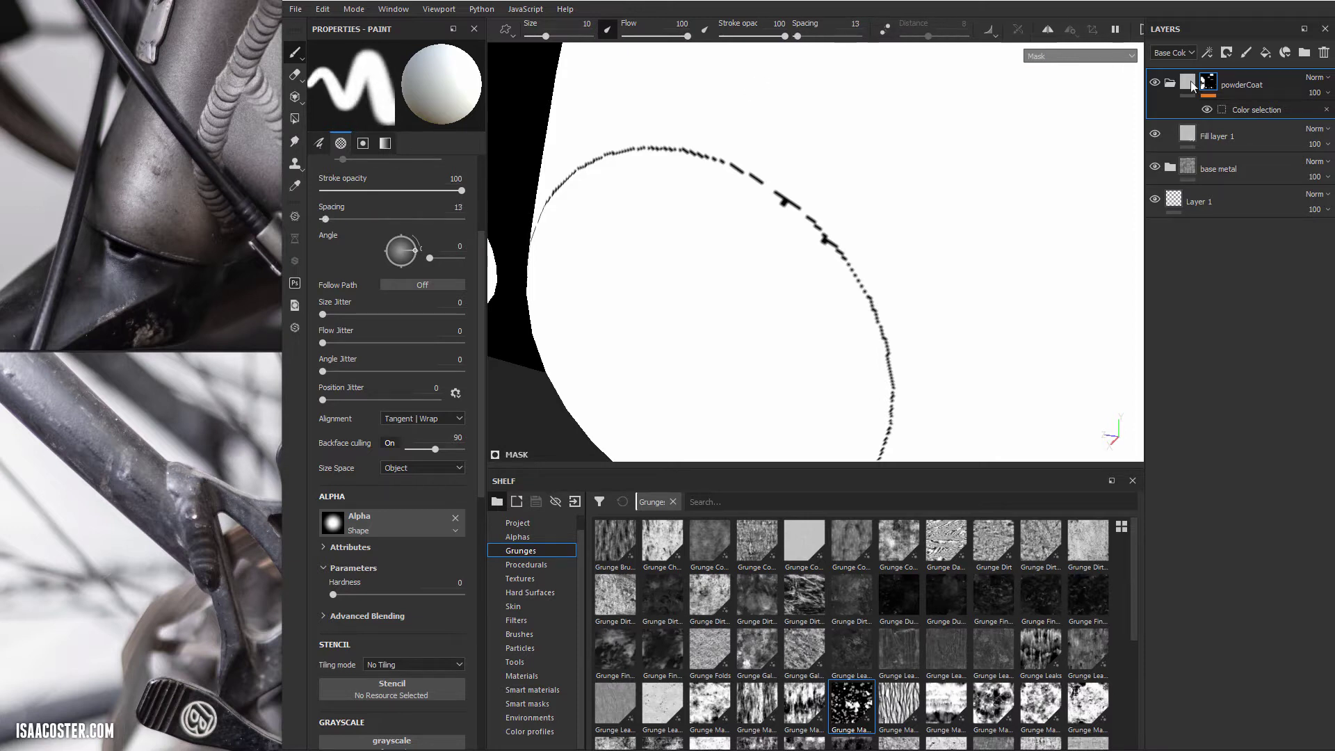
pyautogui.click(1252, 109)
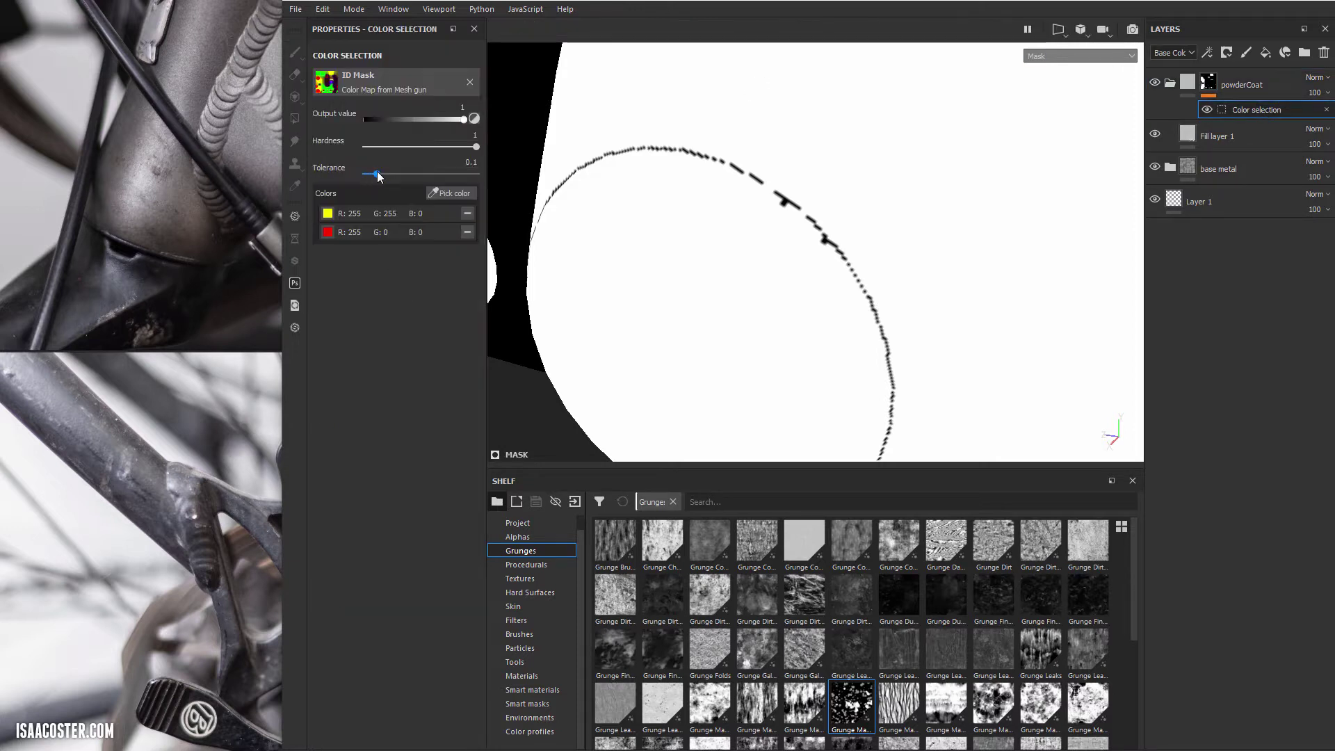
pyautogui.moveTo(379, 176); pyautogui.dragTo(424, 176)
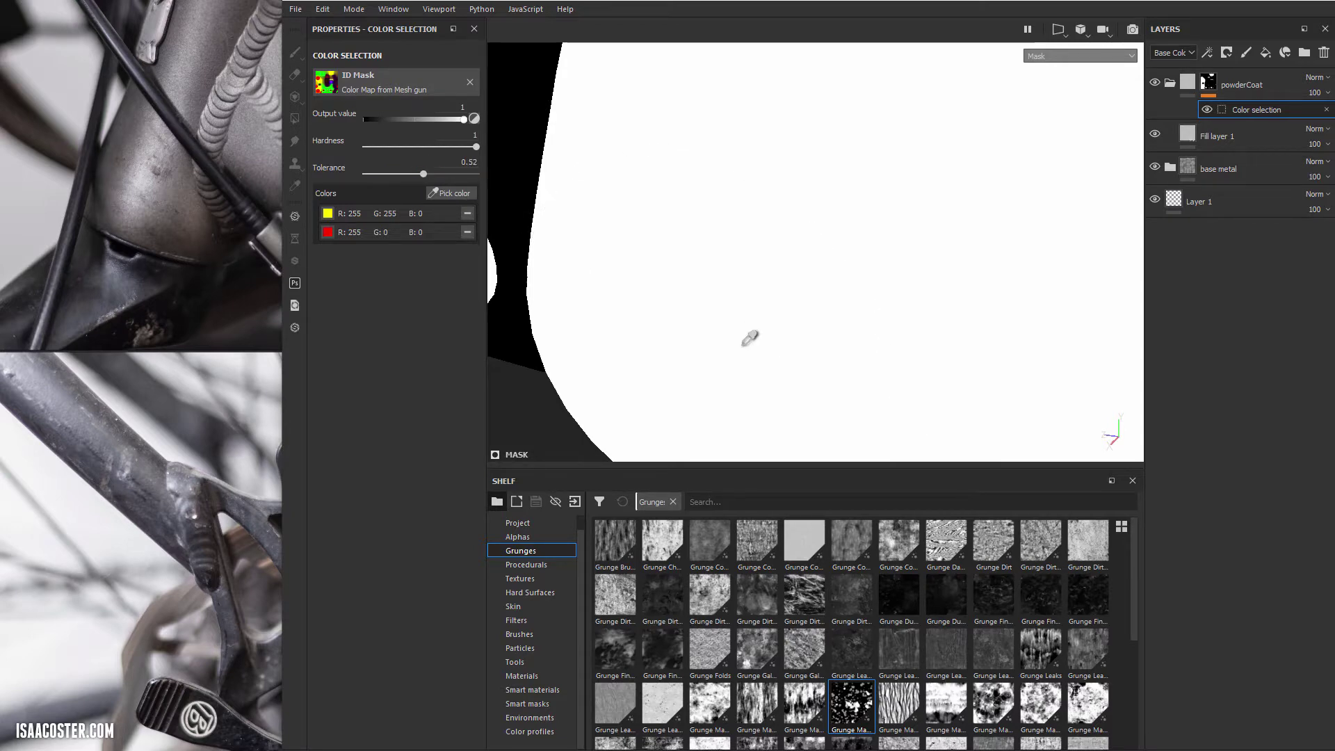
pyautogui.press('m')
# Step: Add a paint effect above the color selection in the powderCoat mask and name it Paint-maskErase
pyautogui.keyDown('alt'); pyautogui.moveTo(683, 328); pyautogui.dragTo(694, 198); pyautogui.keyUp('alt')
pyautogui.scroll(2, 762, 300)
pyautogui.scroll(-4, 760, 285)
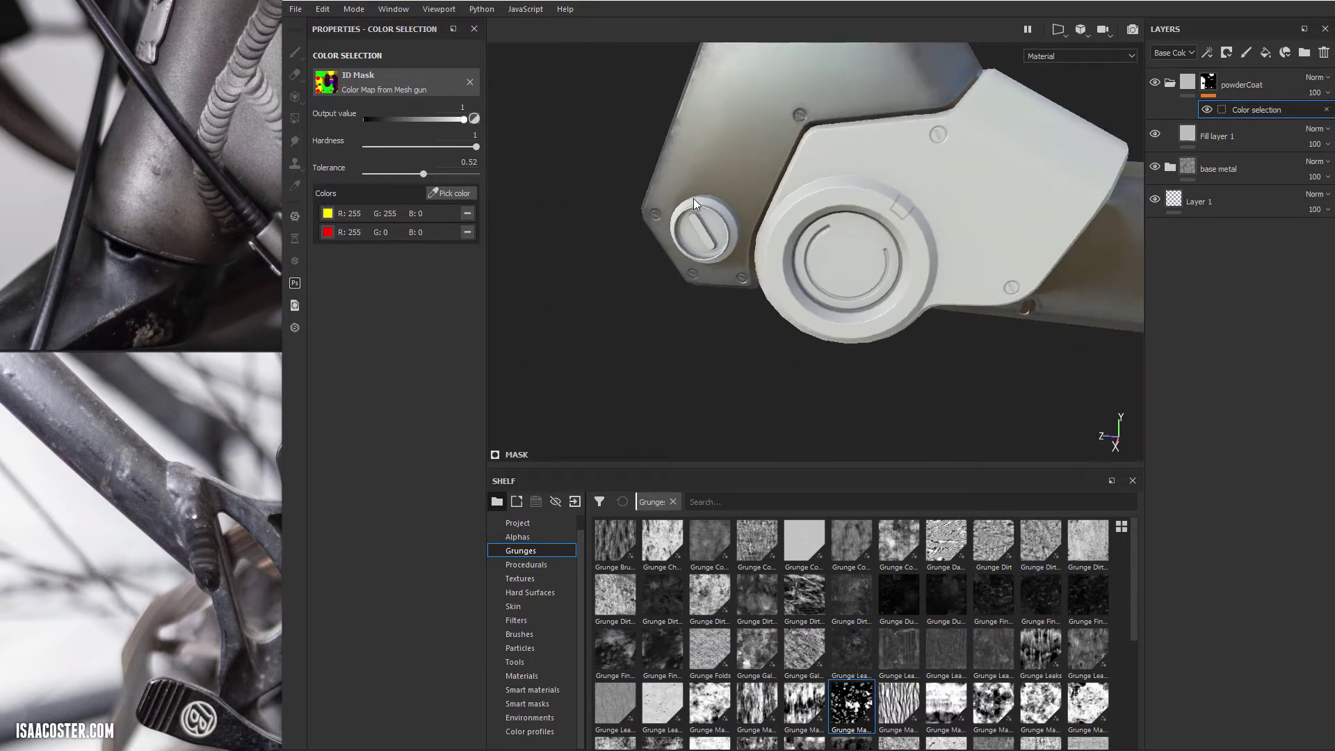
pyautogui.rightClick(1245, 111)
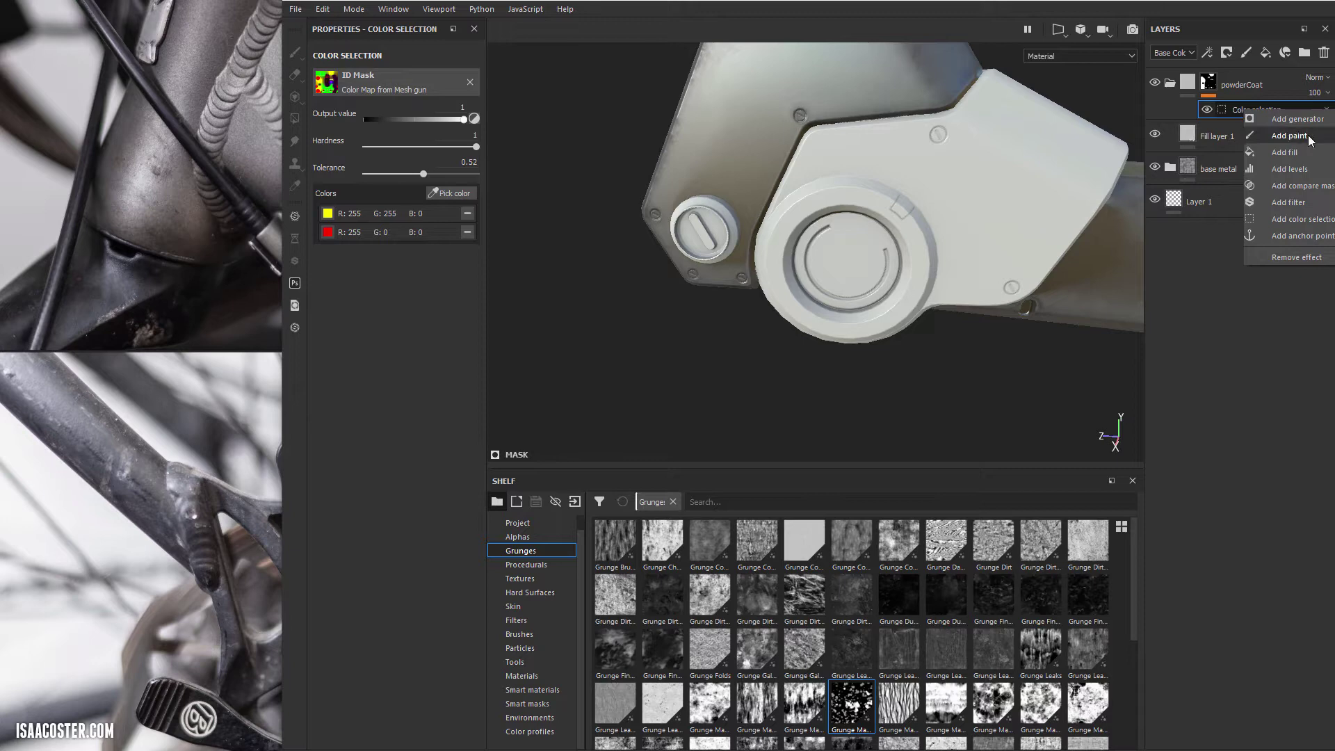
pyautogui.click(1311, 139)
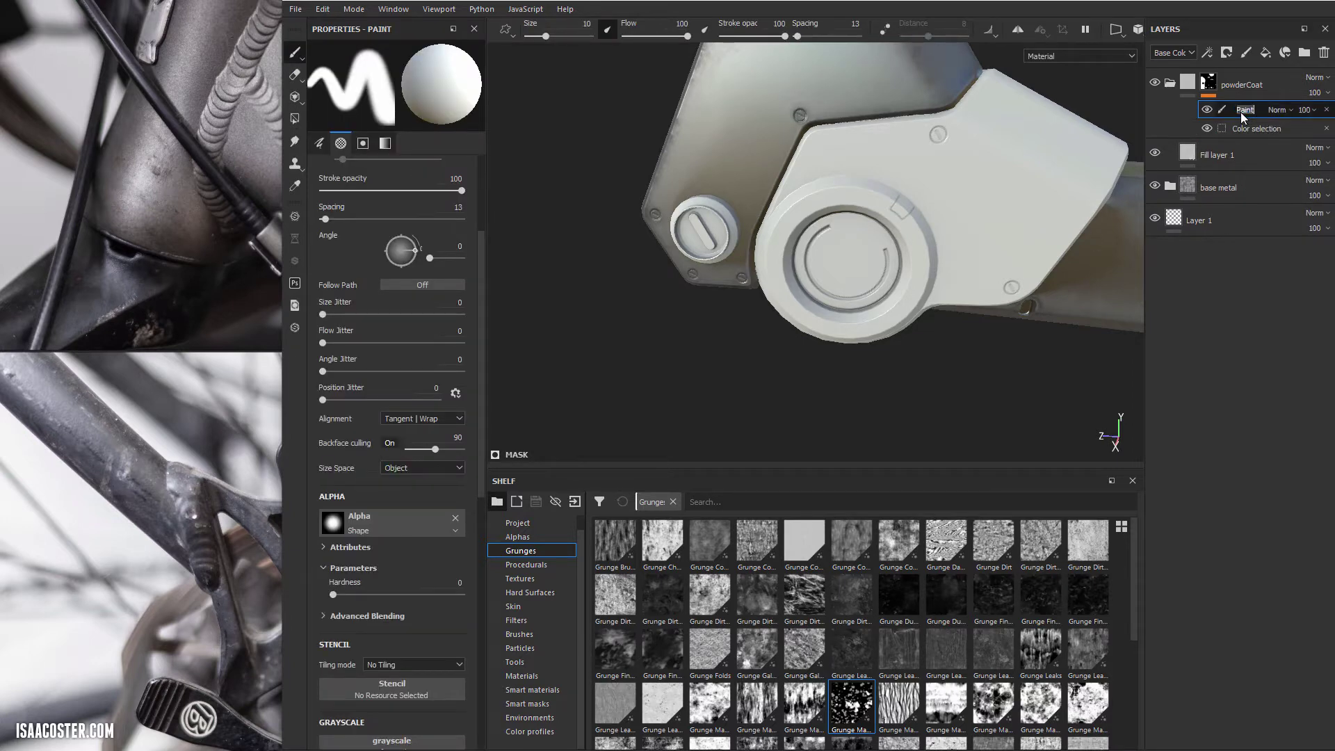
pyautogui.press('Right')
pyautogui.write('-maskErase')
pyautogui.press('Return')
# Step: Set the paint grayscale to 0, enlarge the brush to 19.02, and mask the powder coat off the small slotted screw beside the large round part
pyautogui.scroll(-3, 409, 572)
pyautogui.moveTo(369, 569); pyautogui.dragTo(285, 565)
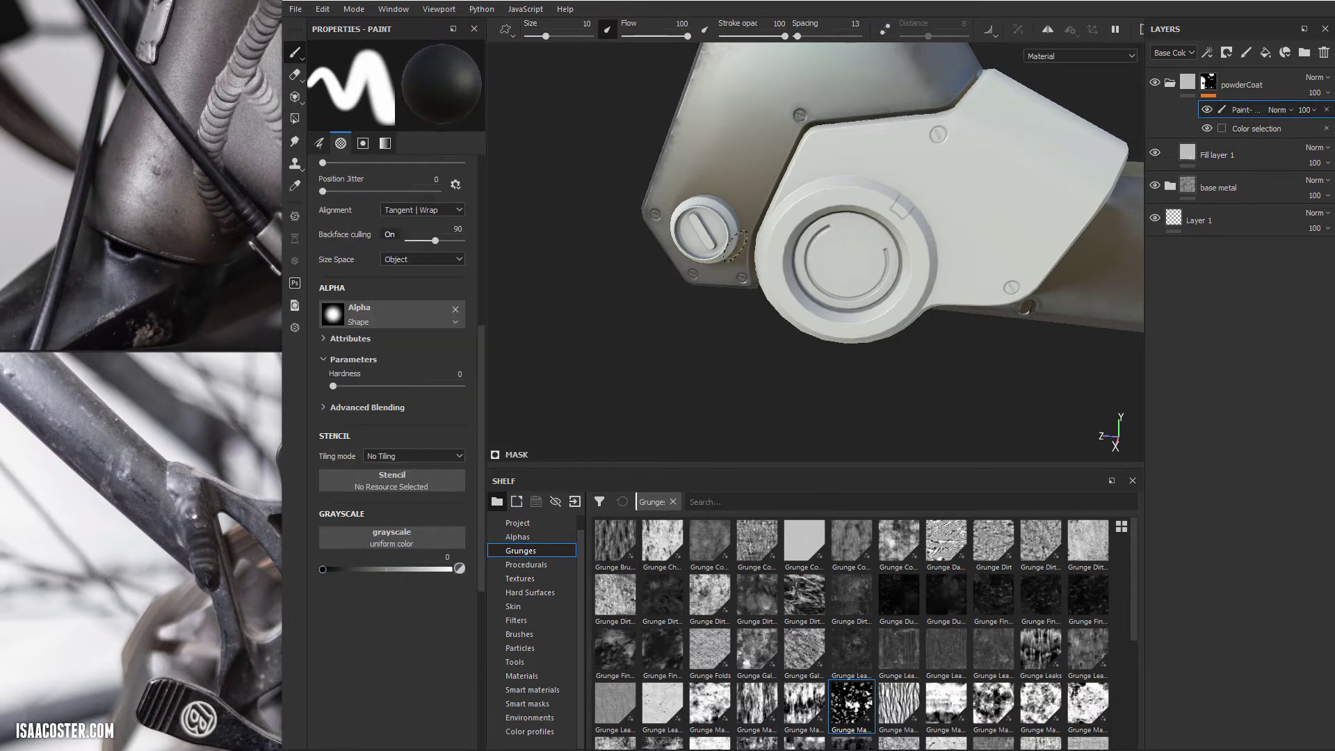
pyautogui.keyDown('alt'); pyautogui.moveTo(706, 230); pyautogui.dragTo(727, 217); pyautogui.keyUp('alt')
pyautogui.keyDown('ctrl'); pyautogui.moveTo(624, 213); pyautogui.dragTo(714, 230, button='right'); pyautogui.keyUp('ctrl')
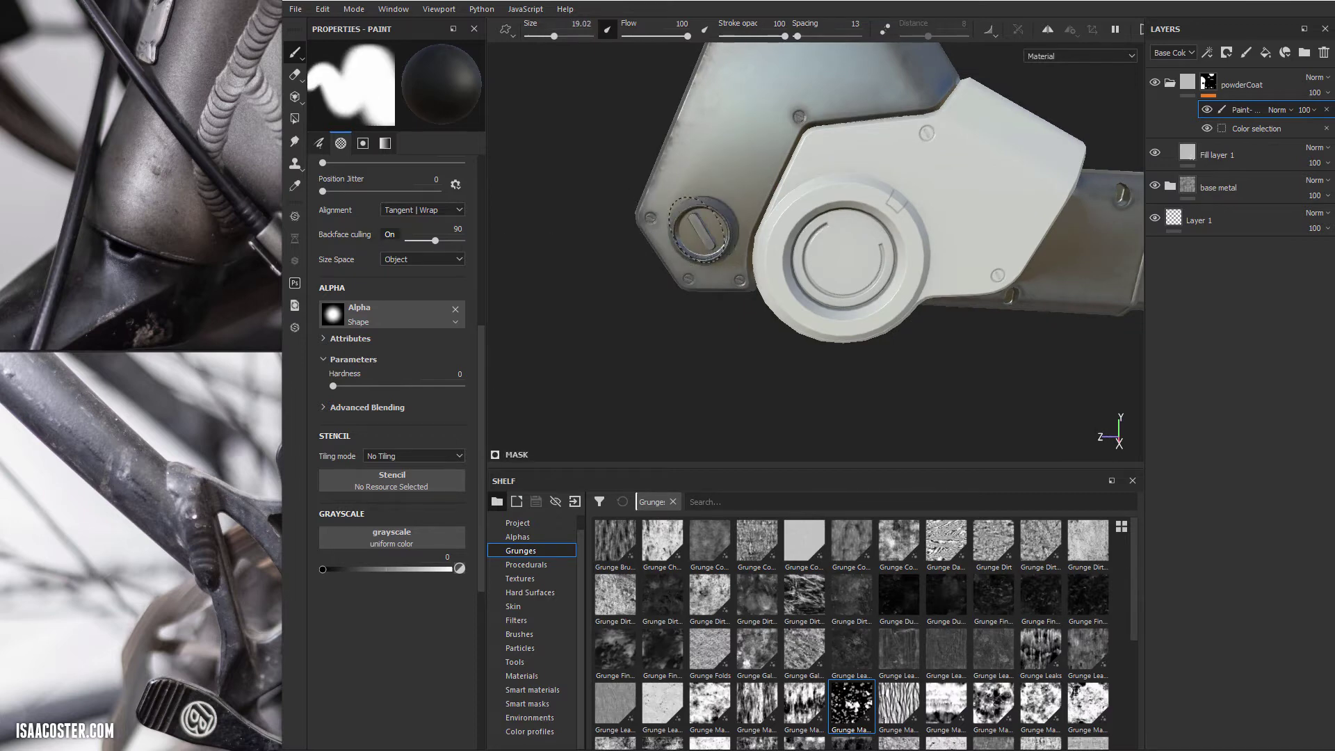
# Step: Mask the powder coat off the round slotted screw on the side of the barrel with black paint
pyautogui.keyDown('alt'); pyautogui.moveTo(699, 231); pyautogui.dragTo(750, 277); pyautogui.keyUp('alt')
pyautogui.keyDown('alt'); pyautogui.moveTo(749, 276); pyautogui.dragTo(680, 238, button='middle'); pyautogui.keyUp('alt')
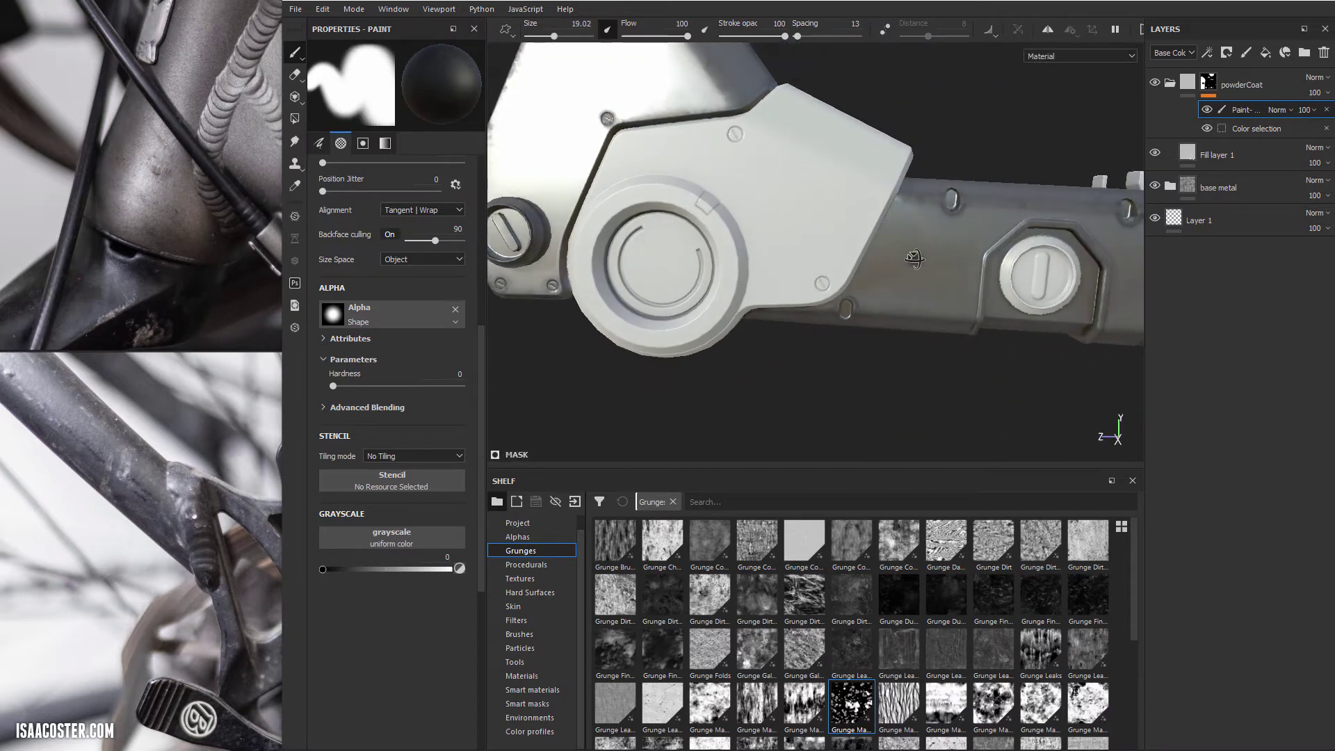
pyautogui.keyDown('alt'); pyautogui.moveTo(916, 258); pyautogui.dragTo(912, 258); pyautogui.keyUp('alt')
pyautogui.moveTo(1043, 259)
pyautogui.mouseDown()
pyautogui.moveTo(1032, 268)
pyautogui.moveTo(1030, 243)
pyautogui.mouseUp()
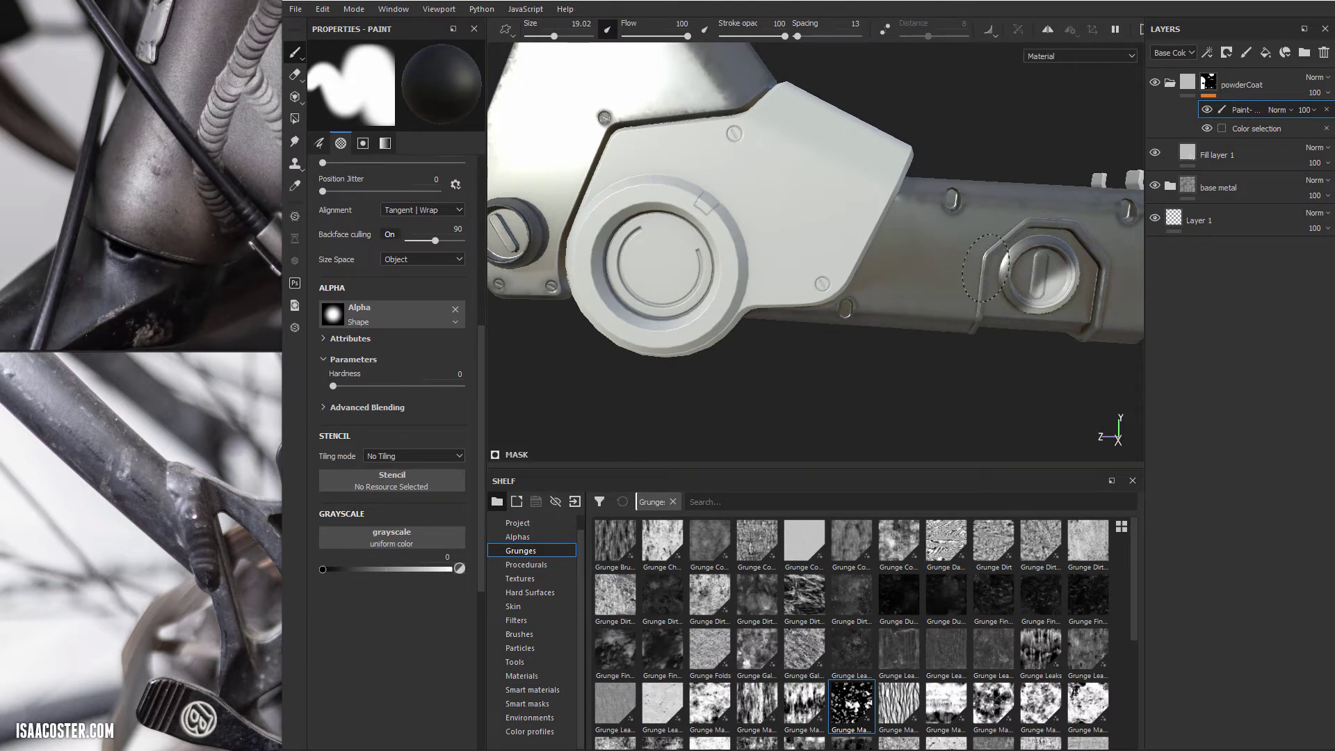
pyautogui.moveTo(1046, 294); pyautogui.dragTo(1084, 289)
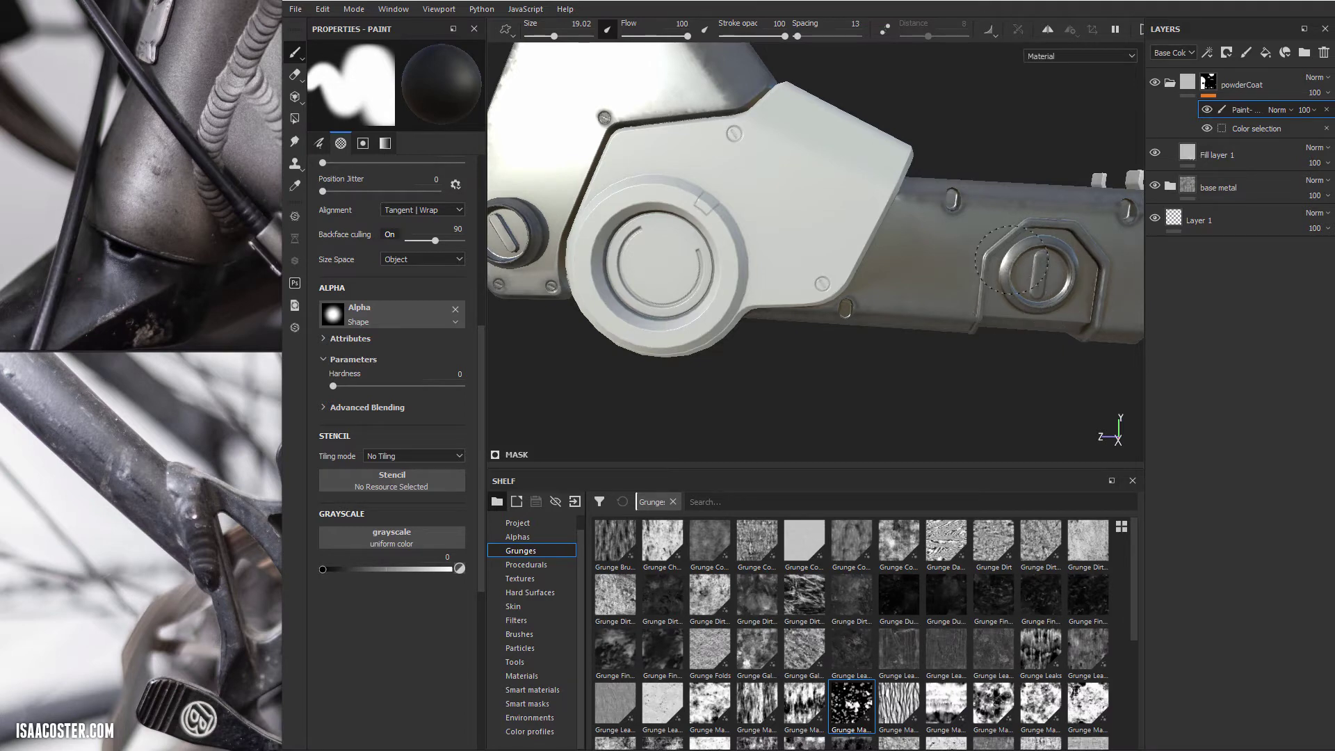
# Step: Show the Texture Set Settings and review the gun's size, channels and mesh maps
pyautogui.moveTo(909, 349)
pyautogui.keyDown('alt'); pyautogui.mouseDown()
pyautogui.moveTo(744, 336)
pyautogui.moveTo(822, 320)
pyautogui.moveTo(800, 295)
pyautogui.mouseUp(); pyautogui.keyUp('alt')
pyautogui.moveTo(912, 235)
pyautogui.keyDown('alt'); pyautogui.mouseDown()
pyautogui.moveTo(858, 192)
pyautogui.moveTo(730, 208)
pyautogui.moveTo(635, 149)
pyautogui.moveTo(837, 169)
pyautogui.mouseUp(); pyautogui.keyUp('alt')
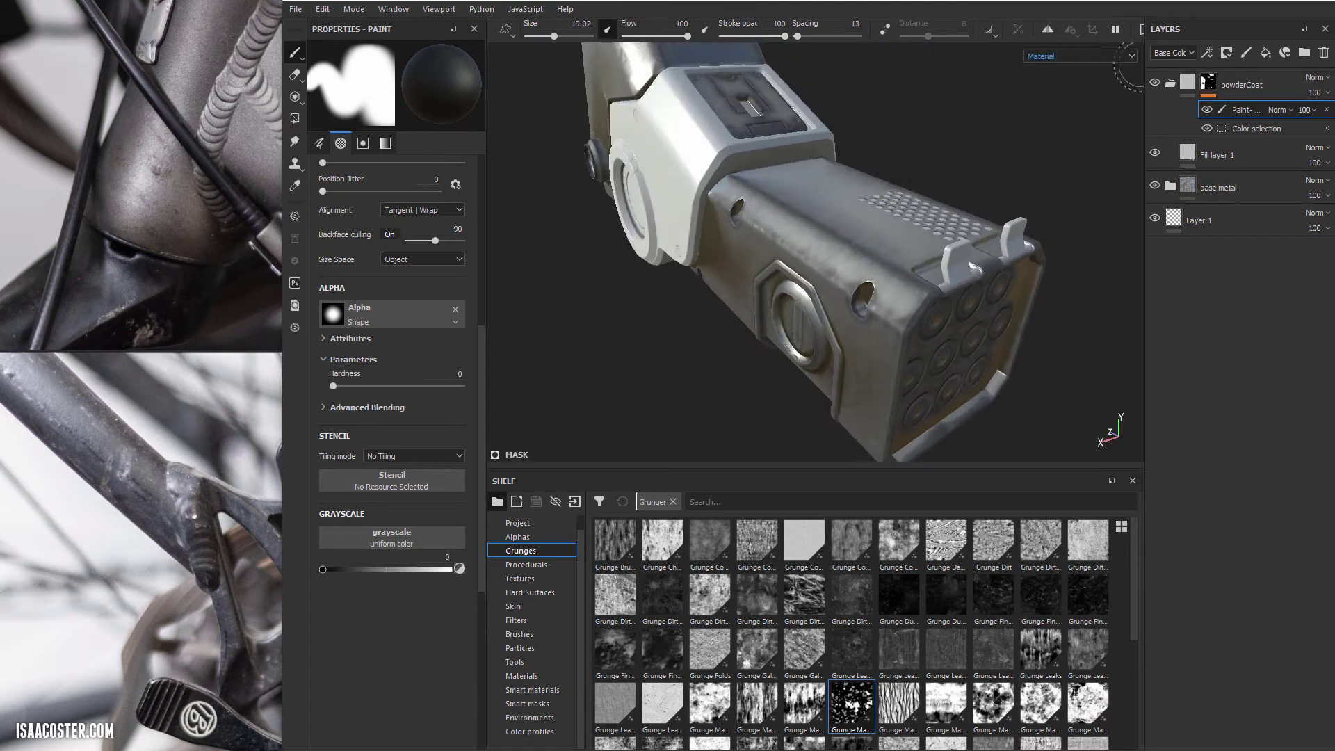
pyautogui.click(392, 9)
pyautogui.moveTo(409, 28)
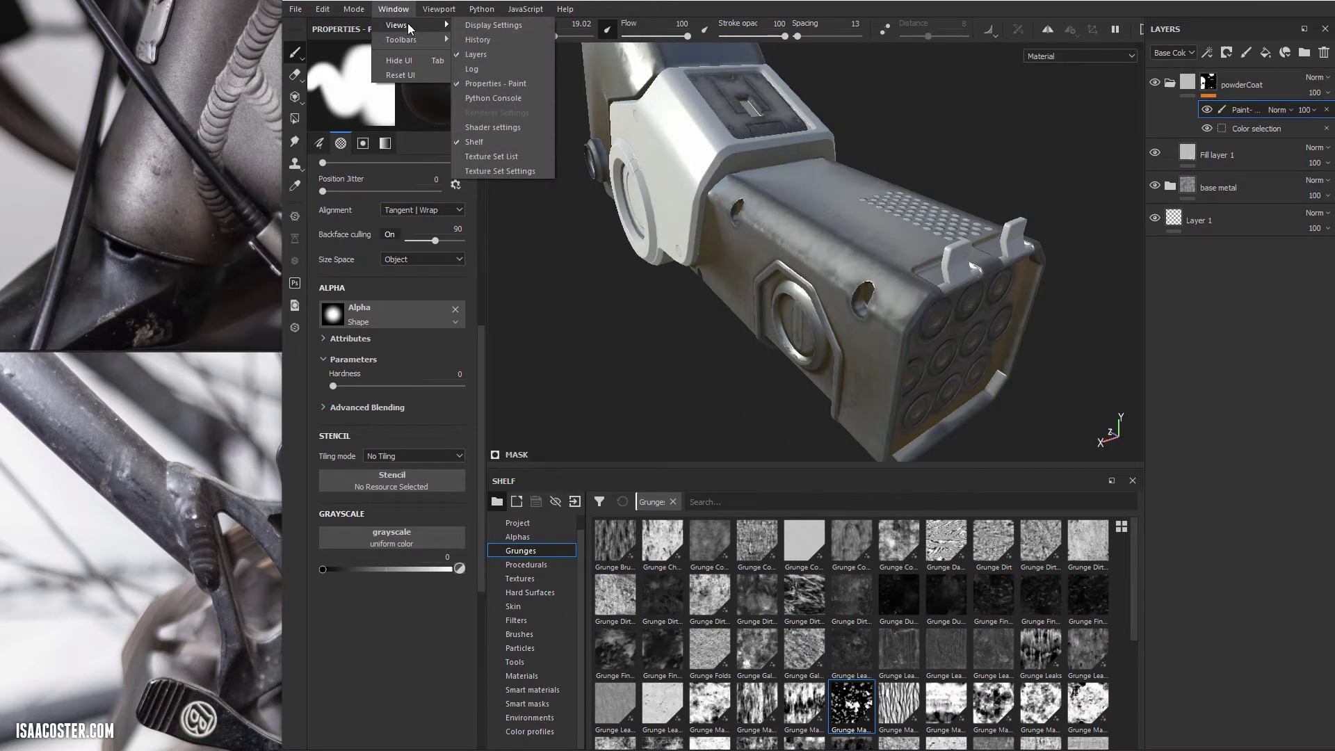
pyautogui.click(516, 171)
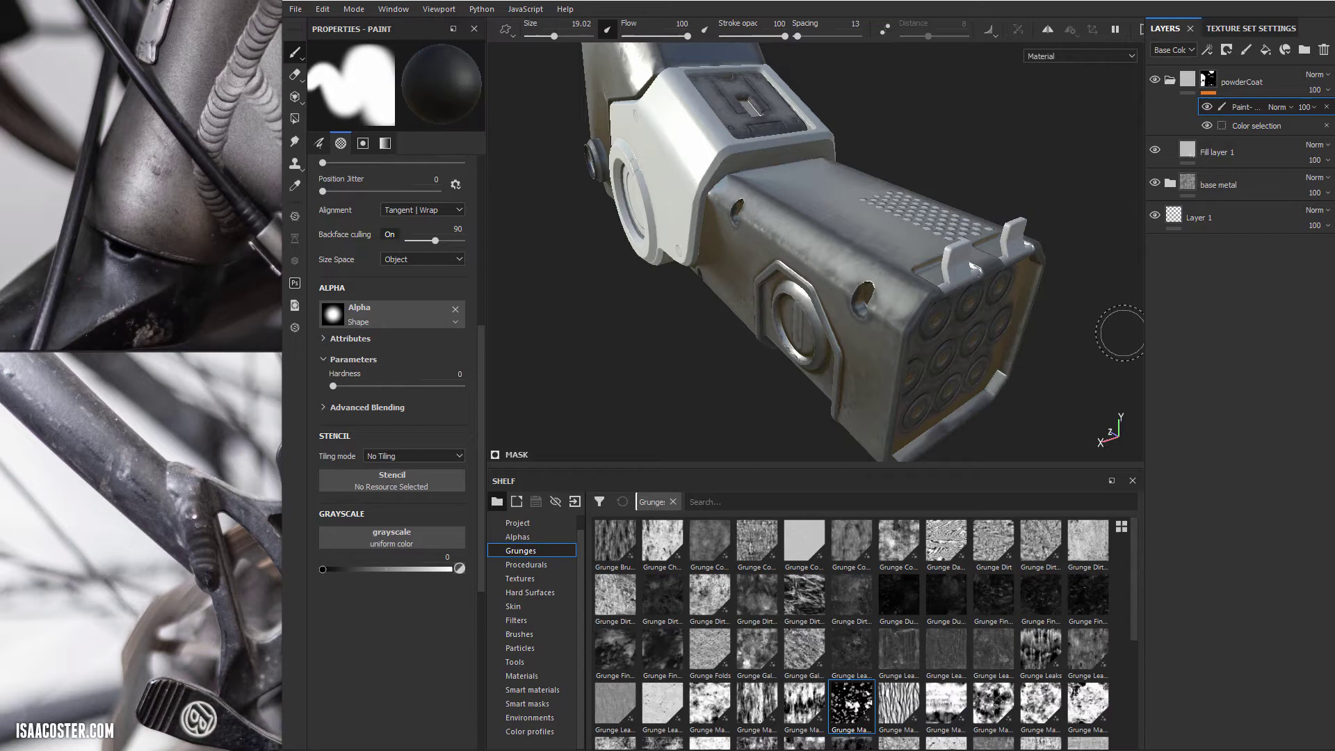
pyautogui.click(1276, 30)
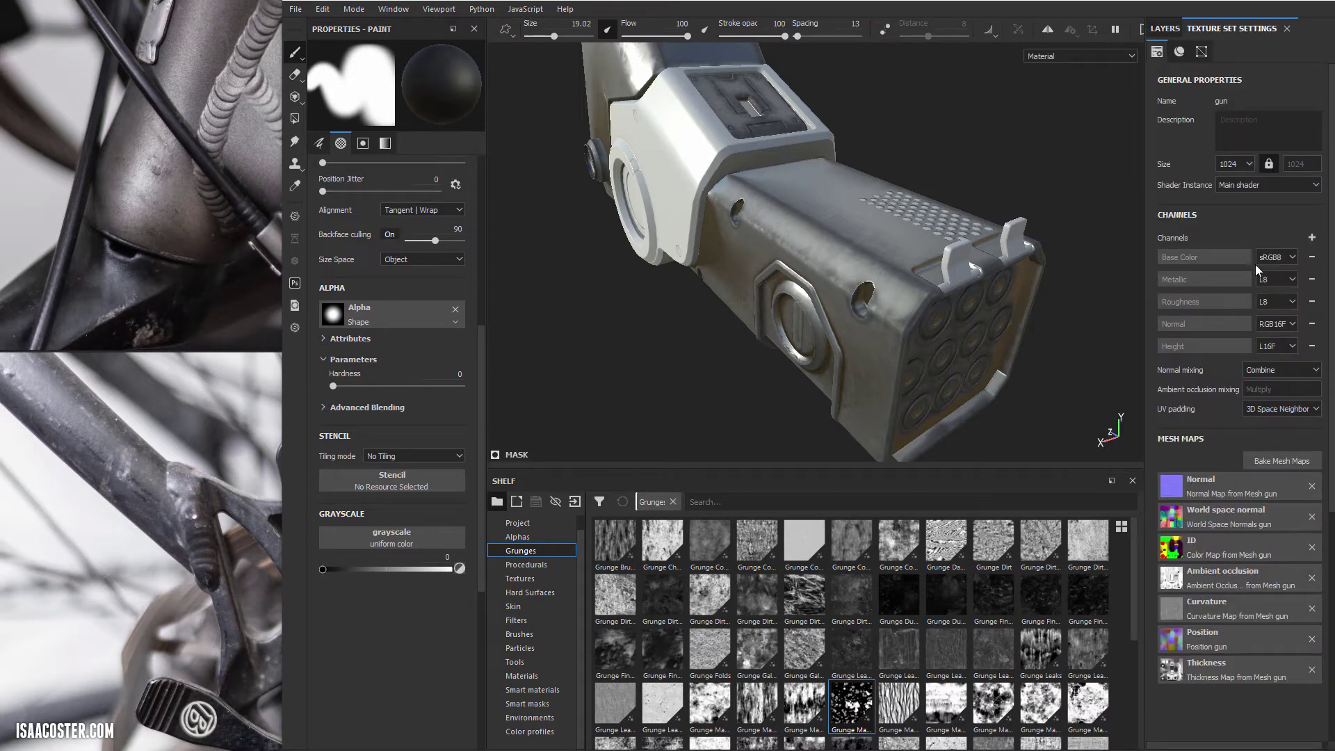
pyautogui.scroll(-1, 1241, 231)
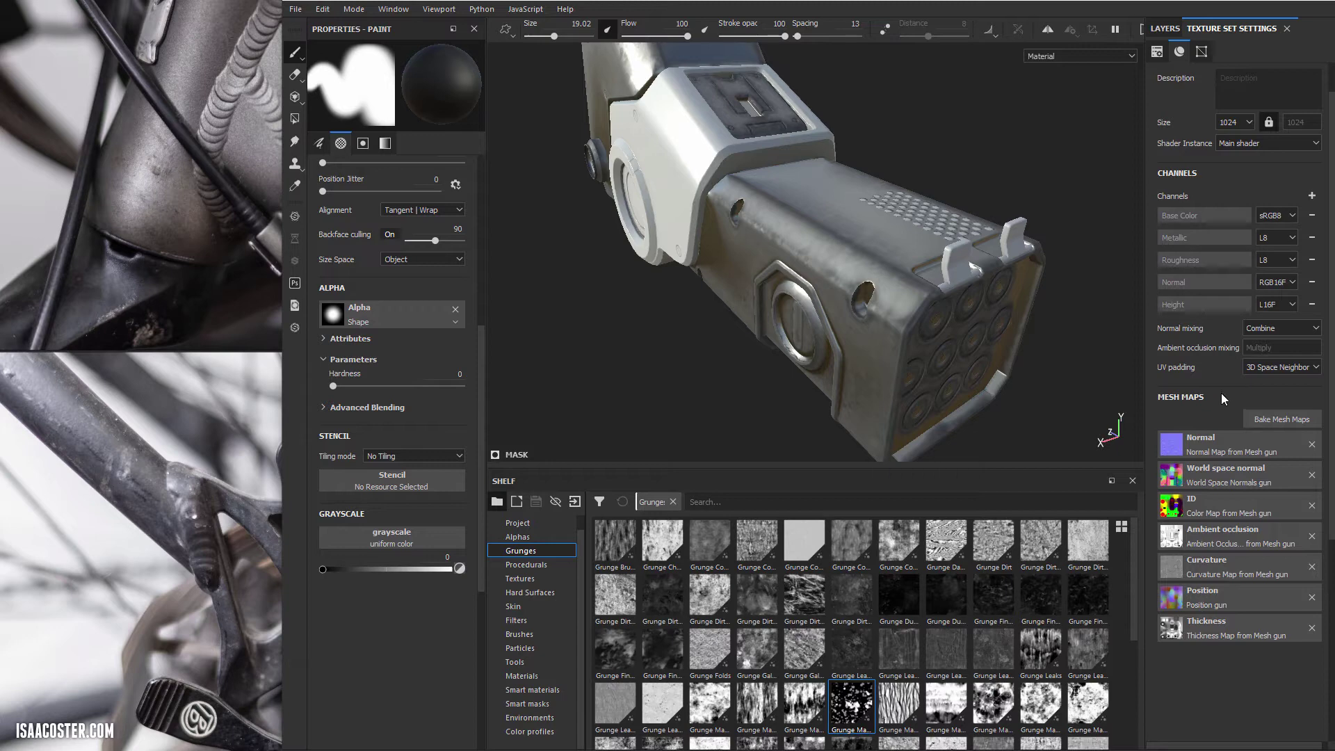
pyautogui.scroll(1, 1218, 422)
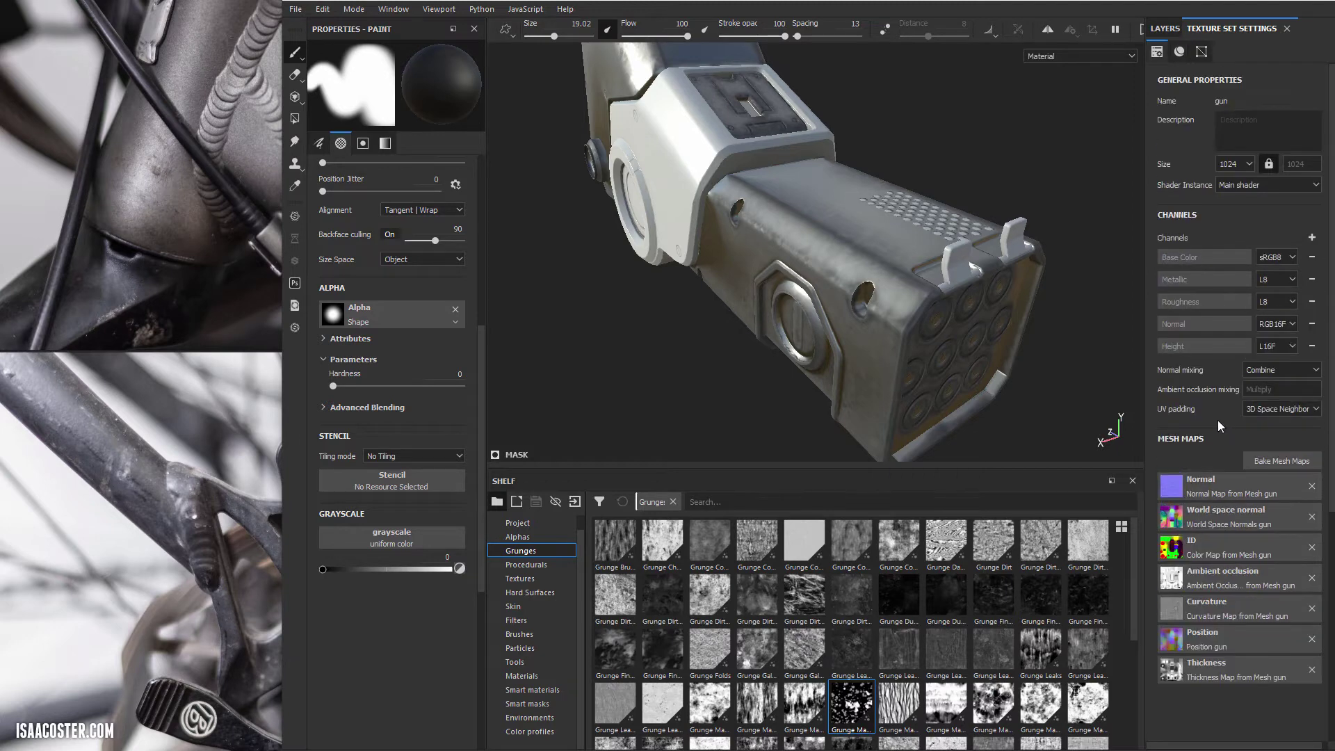
# Step: Examine the available texture sizes and the surface detail on the barrel's side around the round screw
pyautogui.click(1243, 162)
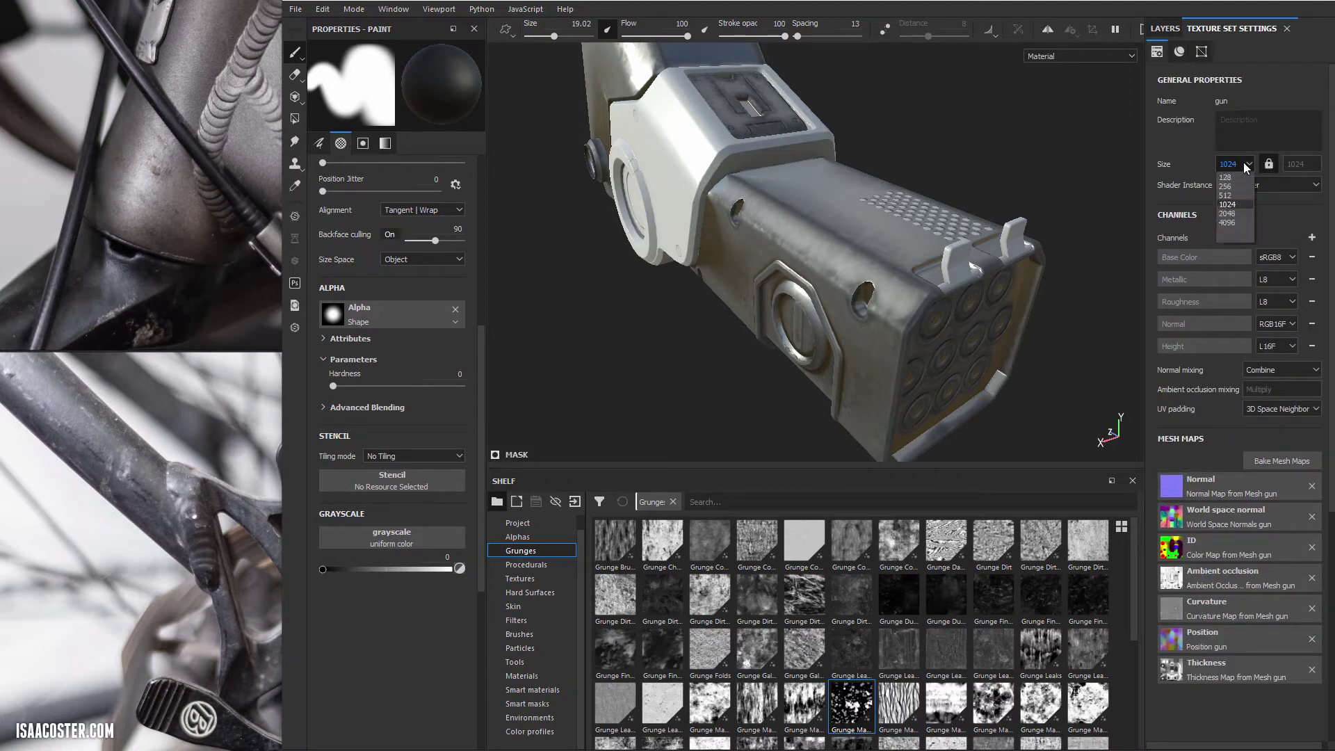
pyautogui.keyDown('alt'); pyautogui.moveTo(918, 283); pyautogui.dragTo(972, 289); pyautogui.keyUp('alt')
pyautogui.keyDown('alt'); pyautogui.moveTo(737, 174); pyautogui.dragTo(789, 202, button='middle'); pyautogui.keyUp('alt')
pyautogui.keyDown('alt'); pyautogui.moveTo(790, 201); pyautogui.dragTo(838, 212); pyautogui.keyUp('alt')
pyautogui.keyDown('alt'); pyautogui.moveTo(838, 212); pyautogui.dragTo(904, 240, button='right'); pyautogui.keyUp('alt')
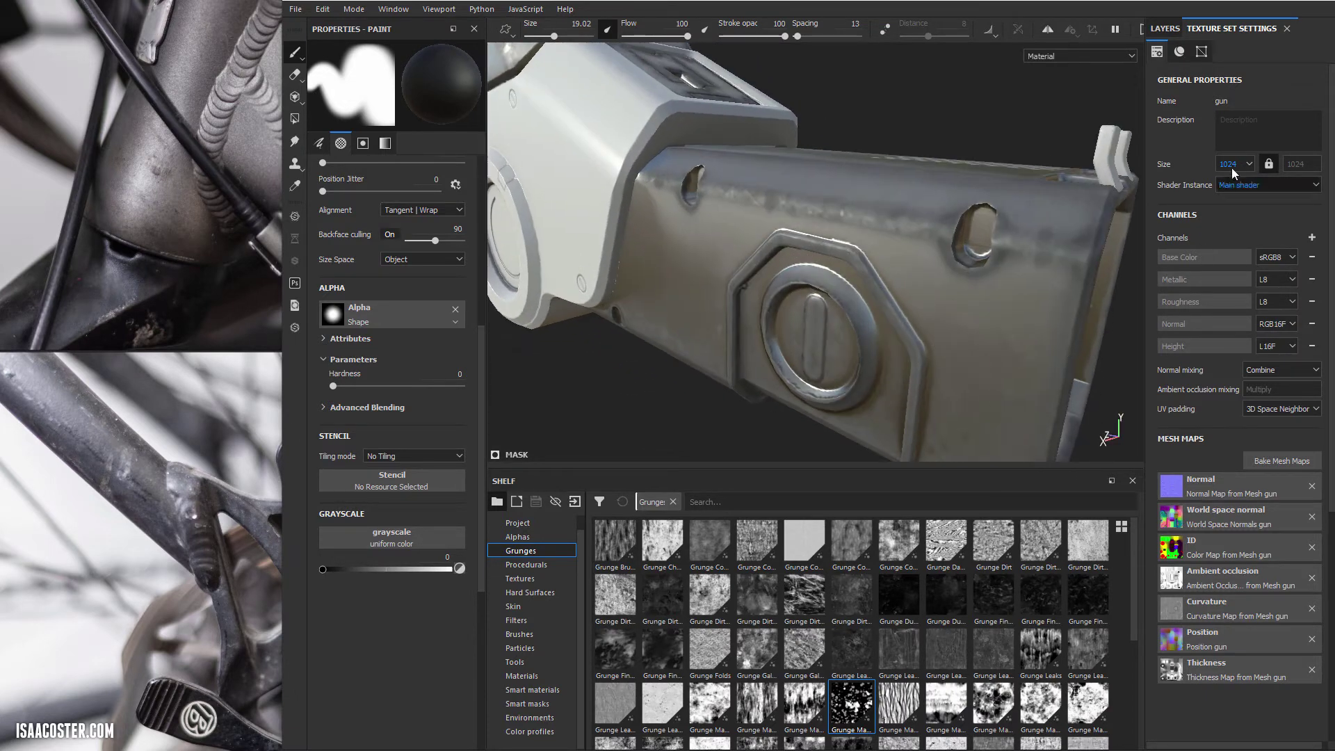
pyautogui.keyDown('alt'); pyautogui.moveTo(911, 244); pyautogui.dragTo(866, 288); pyautogui.keyUp('alt')
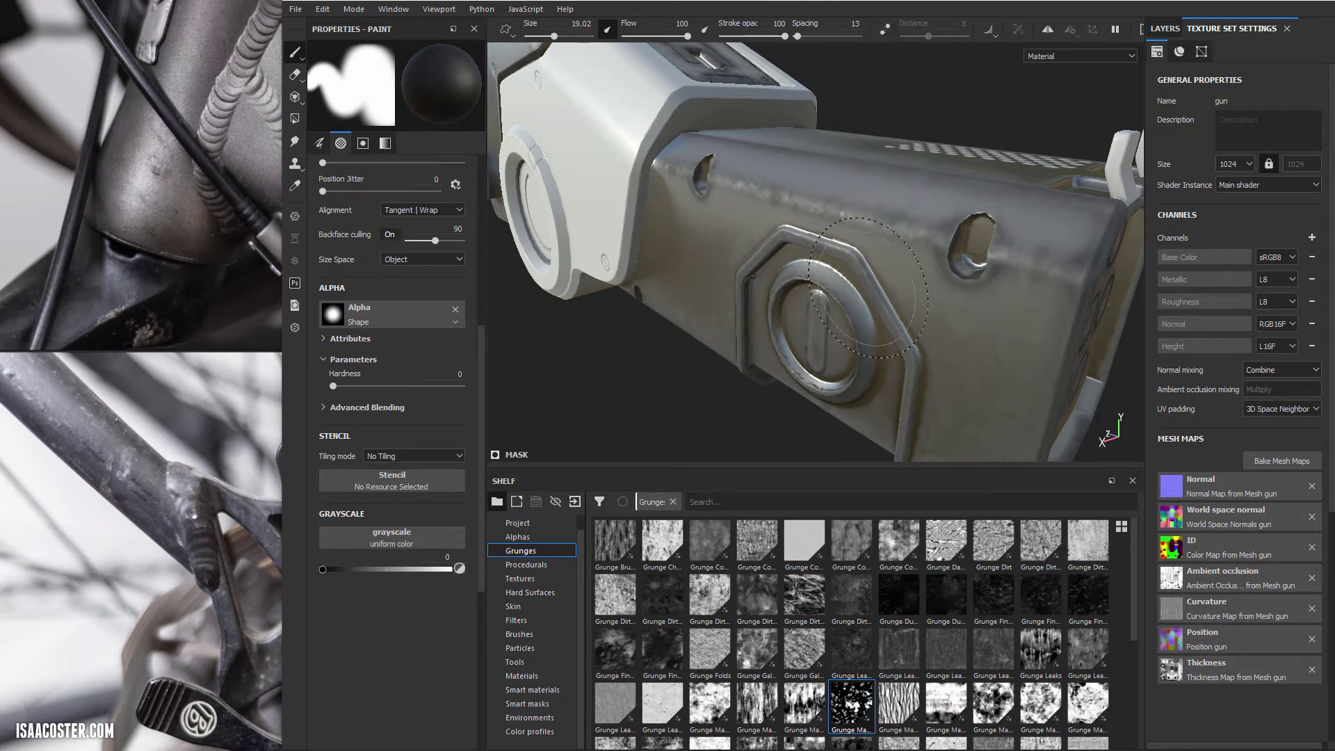
pyautogui.keyDown('alt'); pyautogui.moveTo(828, 251); pyautogui.dragTo(918, 242); pyautogui.keyUp('alt')
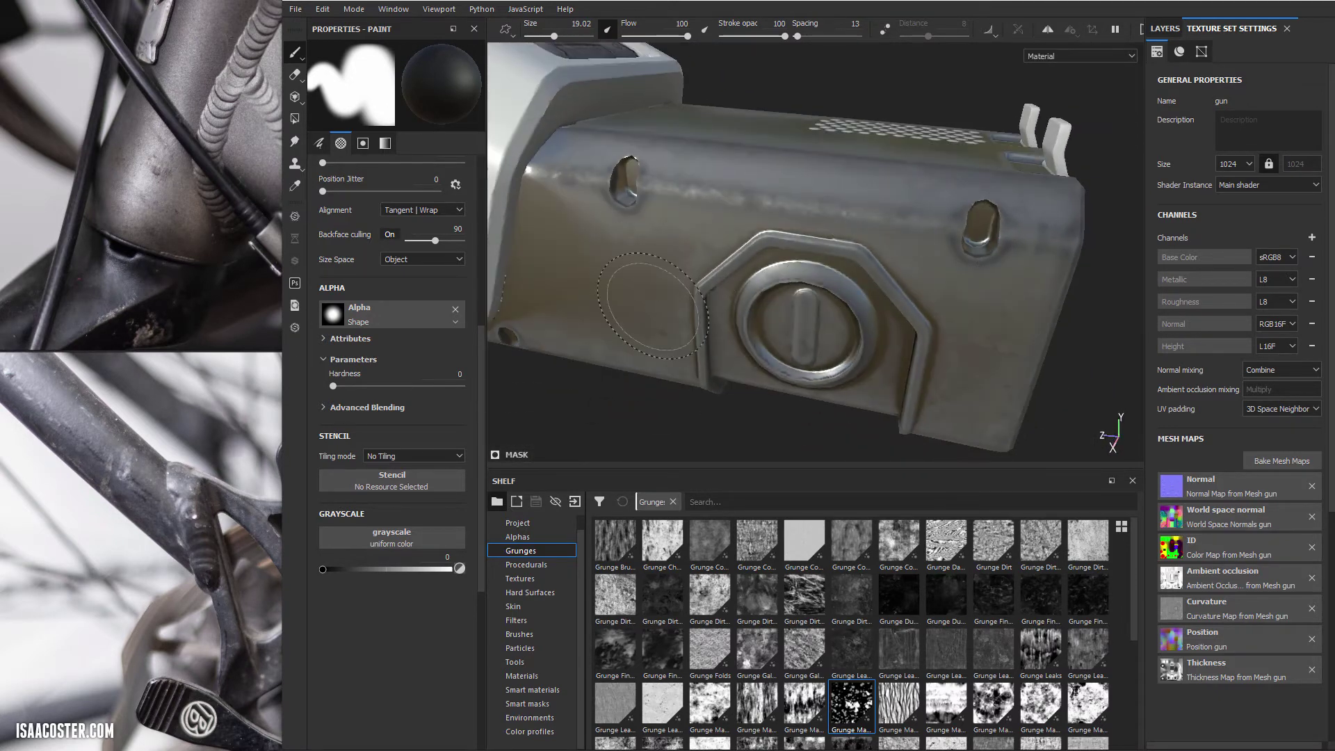
pyautogui.keyDown('alt'); pyautogui.moveTo(704, 249); pyautogui.dragTo(658, 174); pyautogui.keyUp('alt')
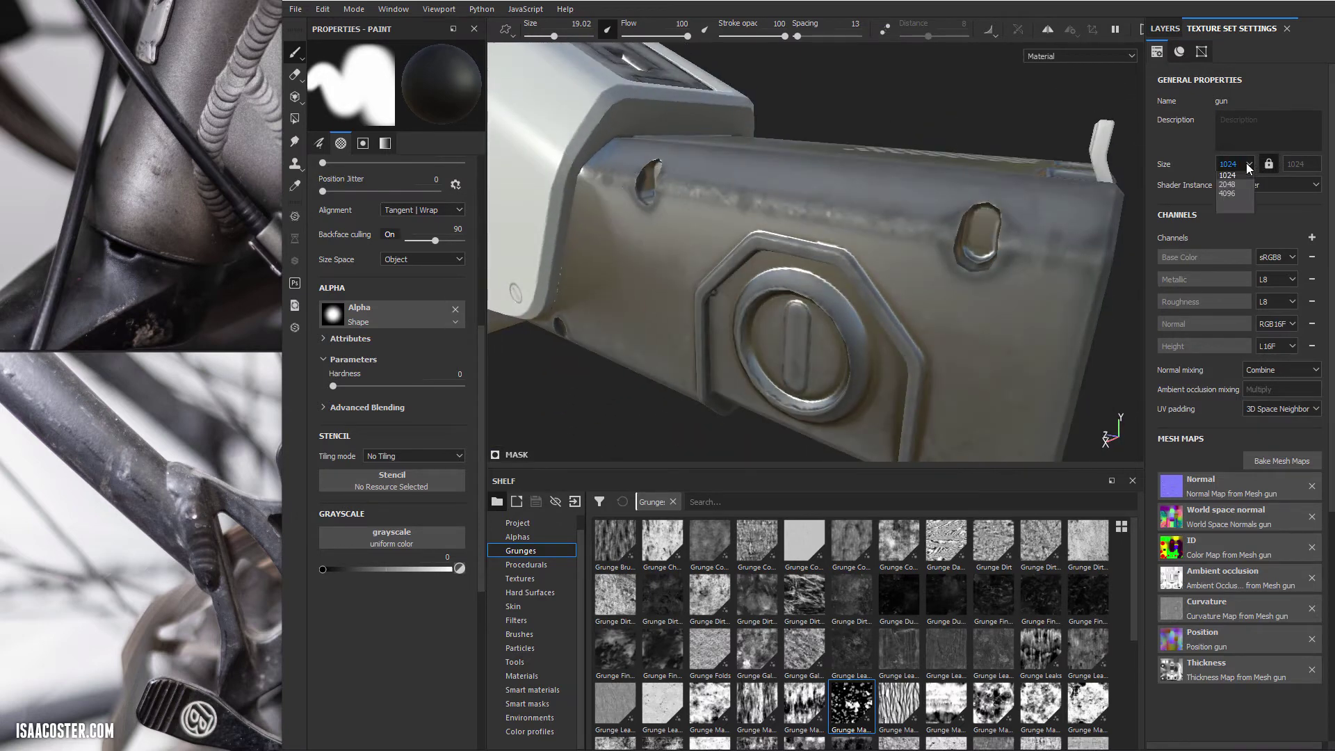
# Step: Set the gun texture set's size to 2048 and check the surface detail along the barrel's side
pyautogui.click(1246, 163)
pyautogui.keyDown('alt'); pyautogui.moveTo(948, 216); pyautogui.dragTo(936, 212); pyautogui.keyUp('alt')
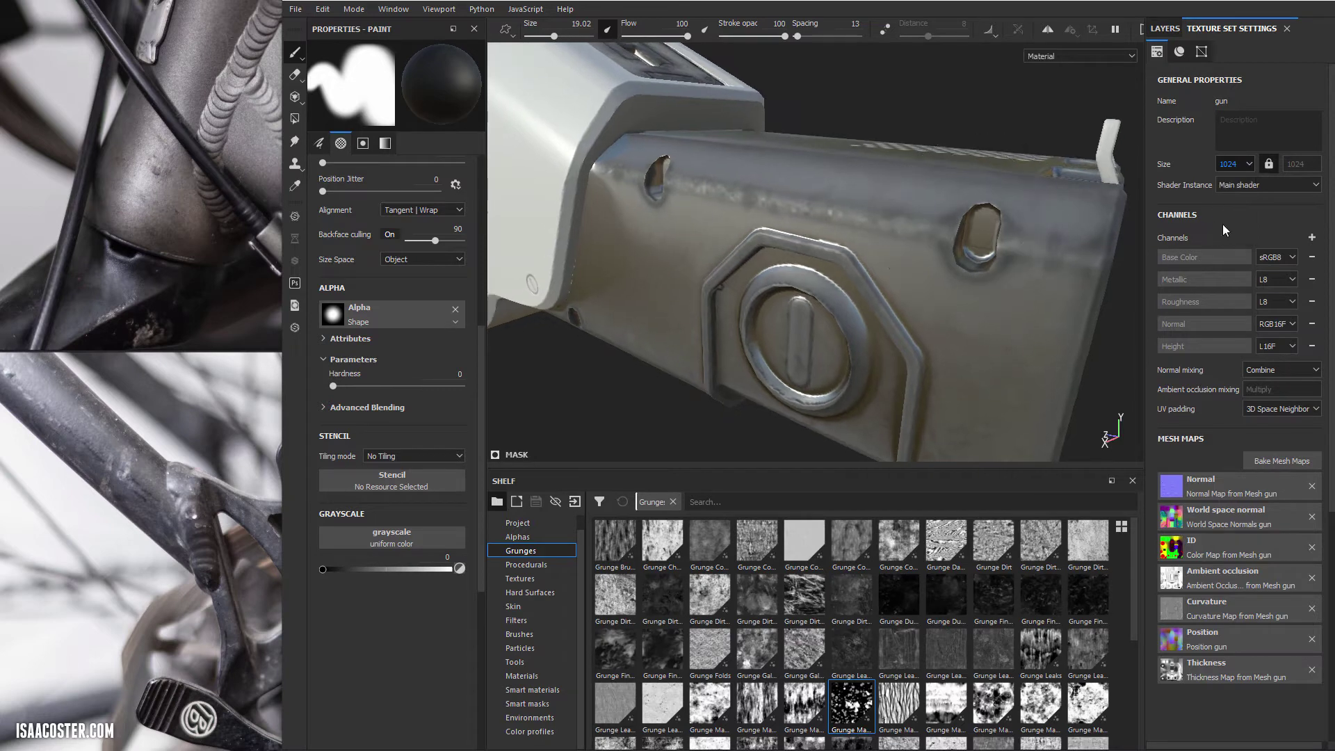
pyautogui.click(1231, 165)
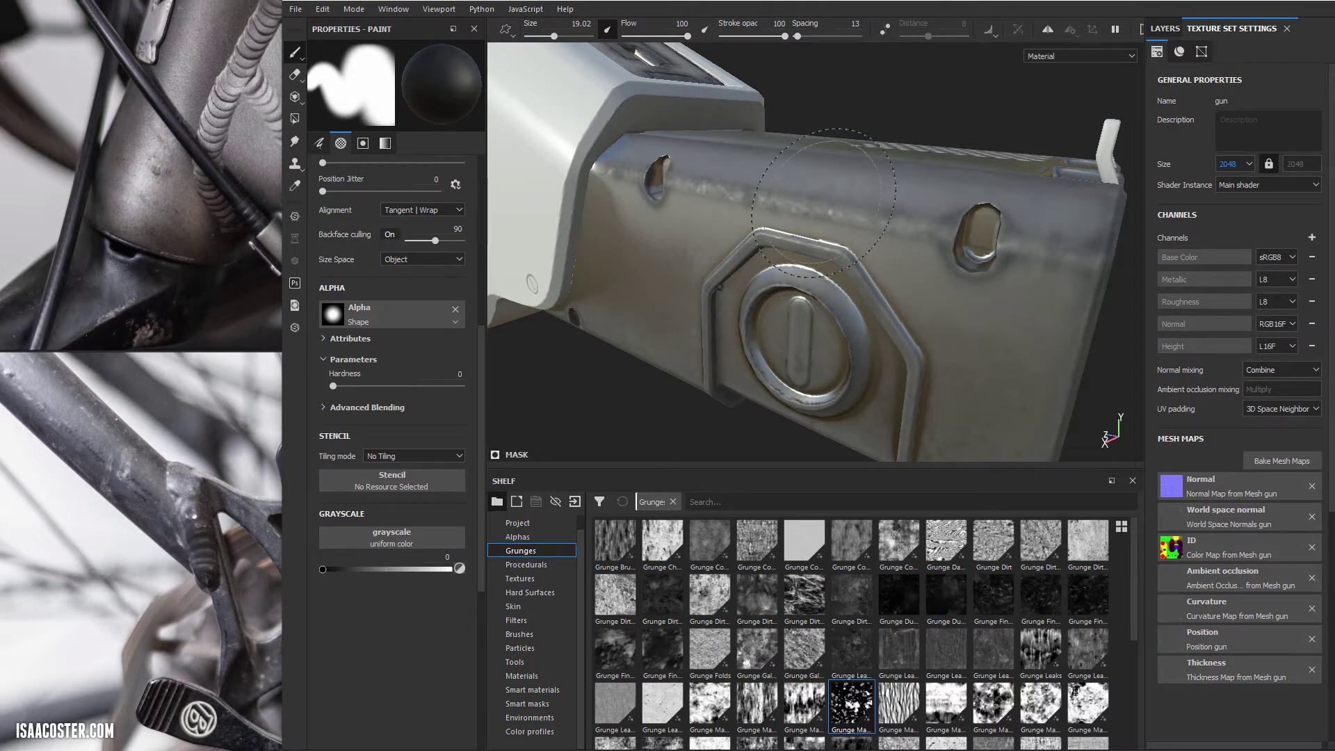
pyautogui.keyDown('alt'); pyautogui.moveTo(693, 379); pyautogui.dragTo(821, 267); pyautogui.keyUp('alt')
pyautogui.keyDown('shift'); pyautogui.moveTo(820, 268); pyautogui.dragTo(737, 267, button='right'); pyautogui.keyUp('shift')
pyautogui.keyDown('alt'); pyautogui.moveTo(786, 243); pyautogui.dragTo(713, 211); pyautogui.keyUp('alt')
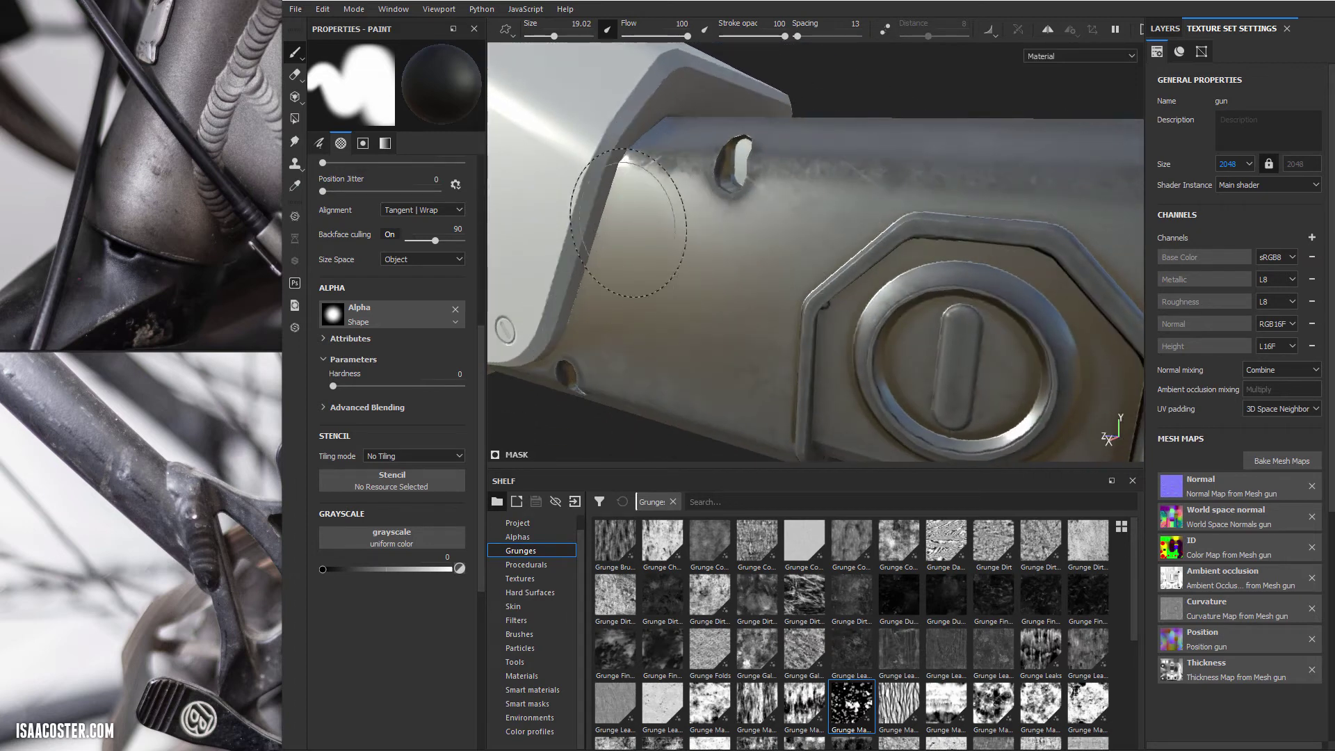
pyautogui.keyDown('alt'); pyautogui.moveTo(607, 327); pyautogui.dragTo(616, 210); pyautogui.keyUp('alt')
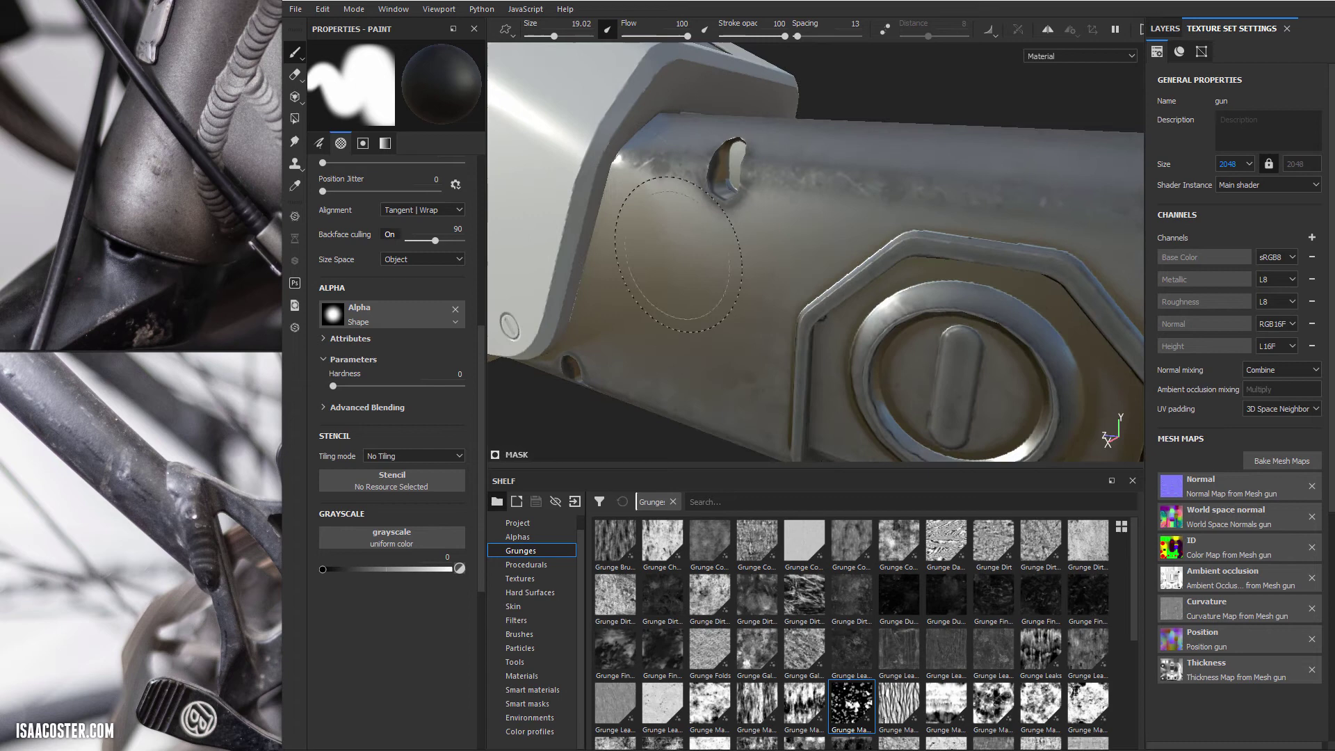
pyautogui.moveTo(678, 254)
pyautogui.keyDown('alt'); pyautogui.mouseDown()
pyautogui.moveTo(753, 260)
pyautogui.moveTo(639, 392)
pyautogui.moveTo(647, 265)
pyautogui.mouseUp(); pyautogui.keyUp('alt')
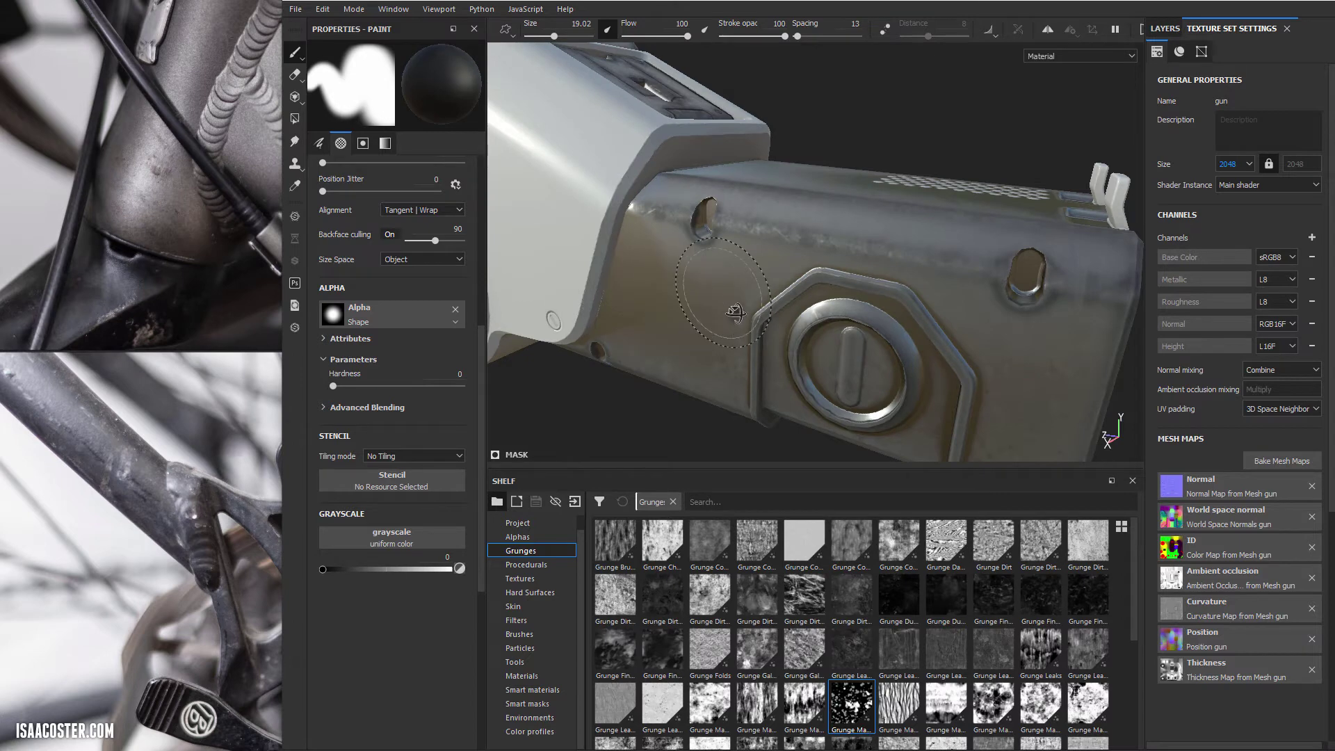
# Step: Activate Polygon Fill on the powder coat mask's paint effect with the fill mode set to mesh fill
pyautogui.moveTo(735, 312)
pyautogui.keyDown('alt'); pyautogui.mouseDown()
pyautogui.moveTo(716, 364)
pyautogui.moveTo(781, 316)
pyautogui.moveTo(802, 220)
pyautogui.moveTo(882, 205)
pyautogui.moveTo(748, 240)
pyautogui.moveTo(758, 256)
pyautogui.moveTo(697, 257)
pyautogui.moveTo(767, 210)
pyautogui.mouseUp(); pyautogui.keyUp('alt')
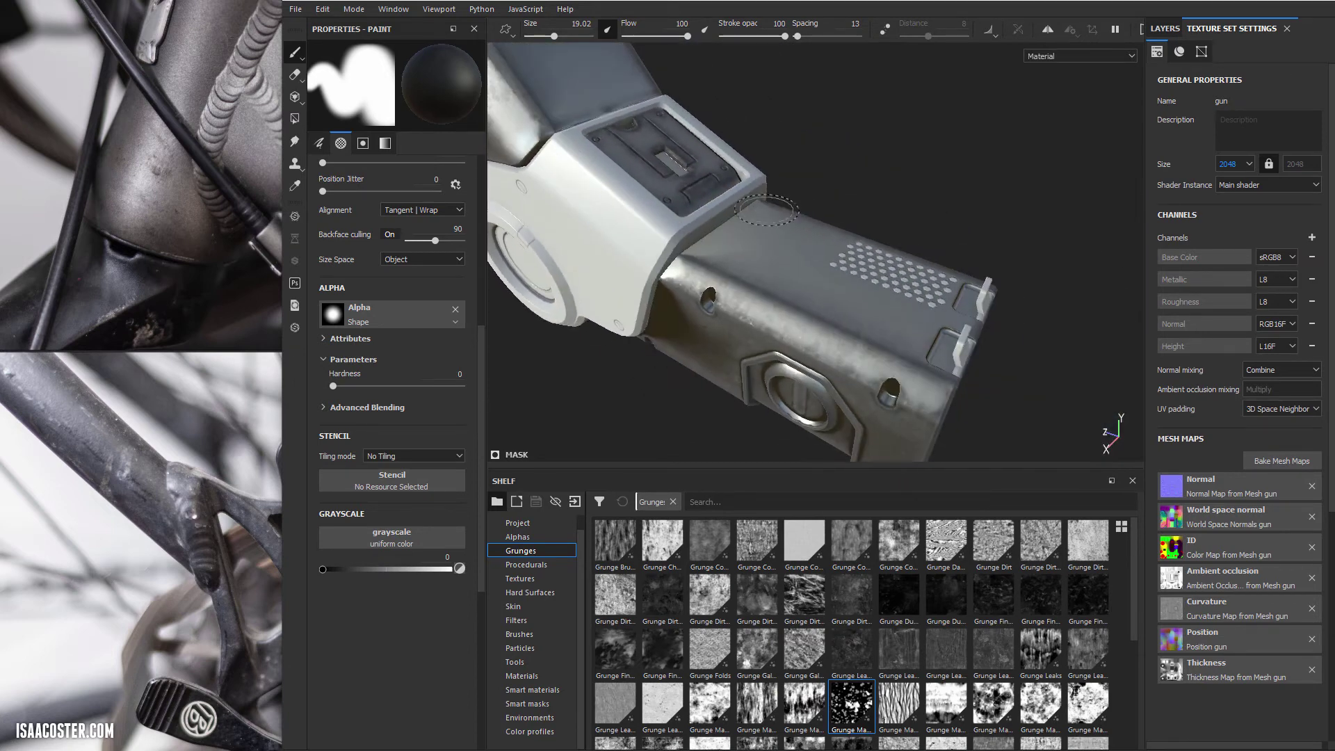
pyautogui.click(294, 118)
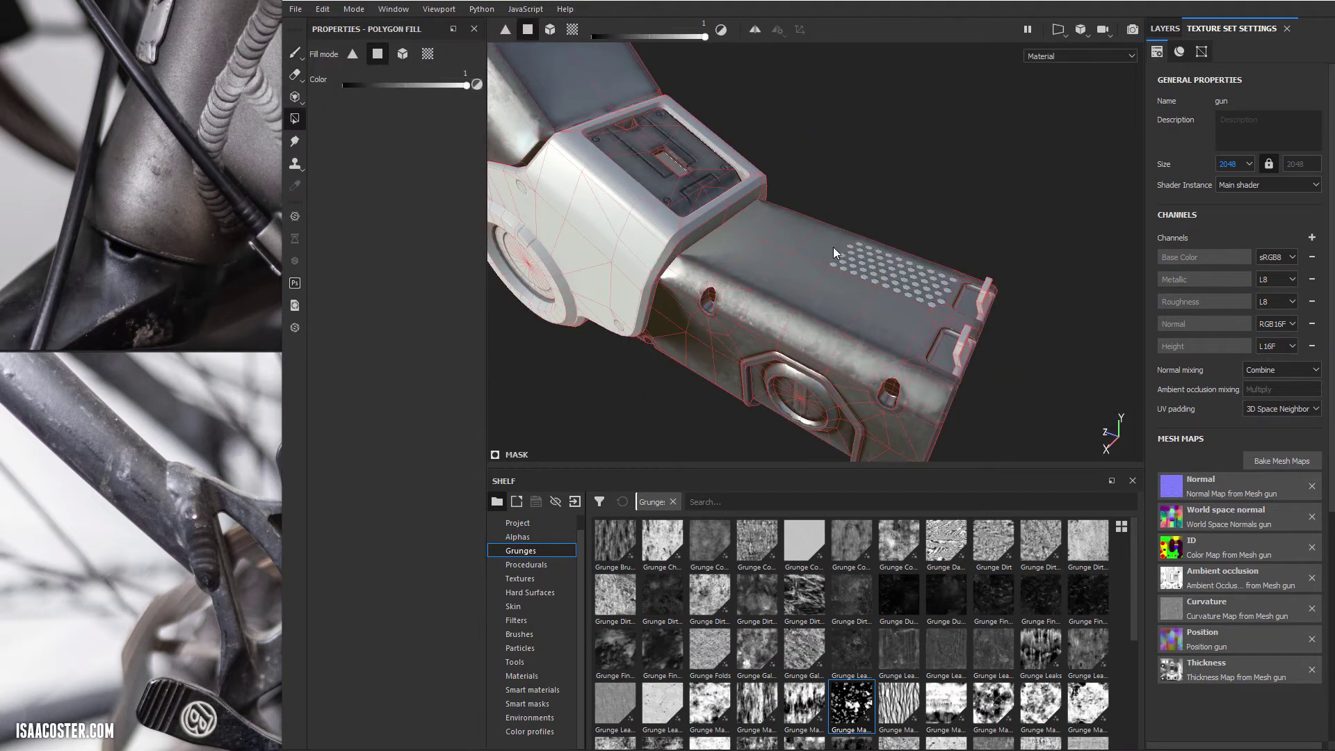
pyautogui.rightClick(299, 118)
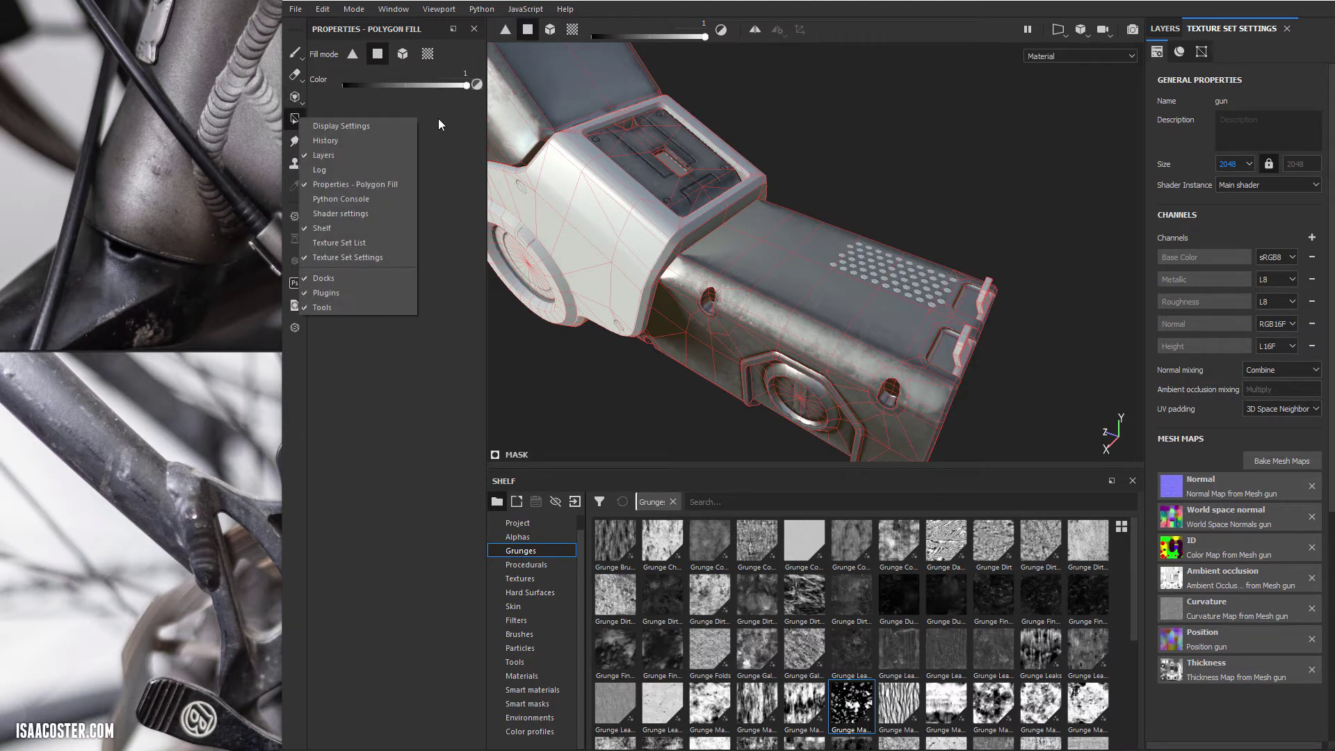
pyautogui.click(767, 175)
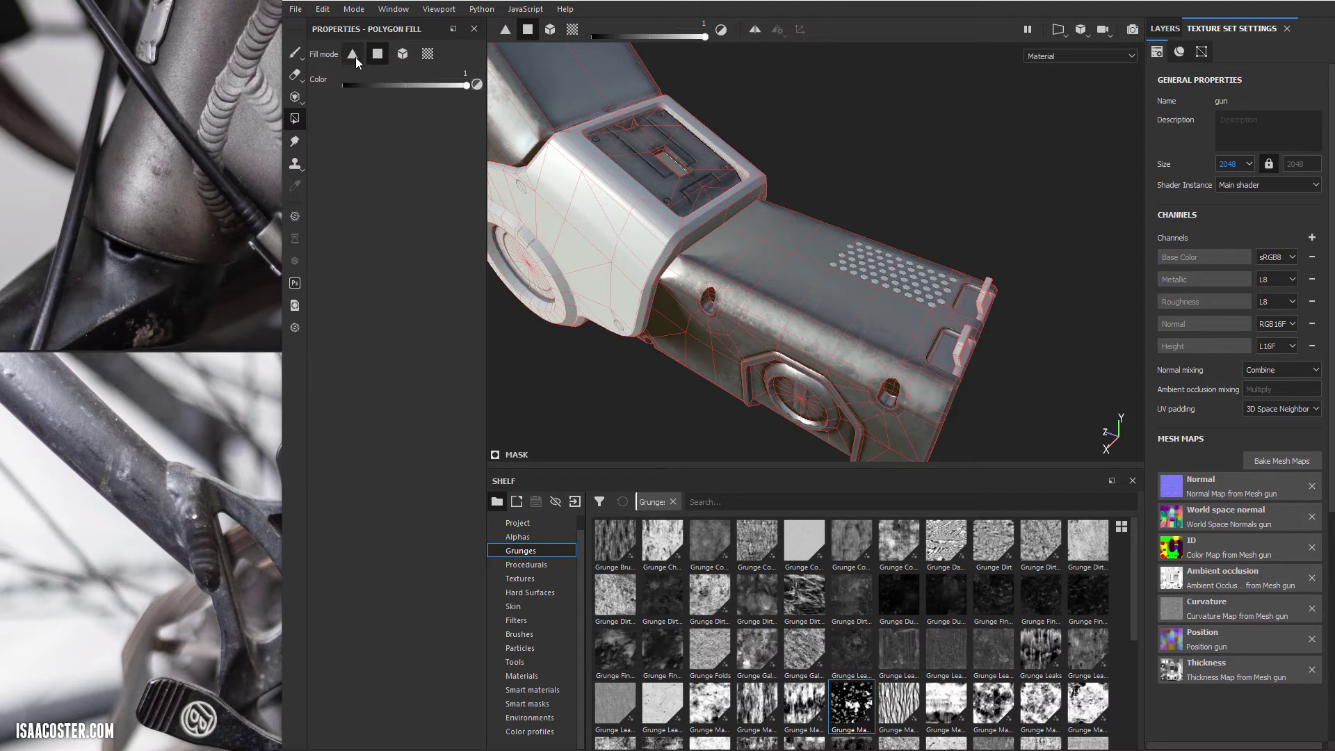
pyautogui.click(376, 55)
pyautogui.click(402, 59)
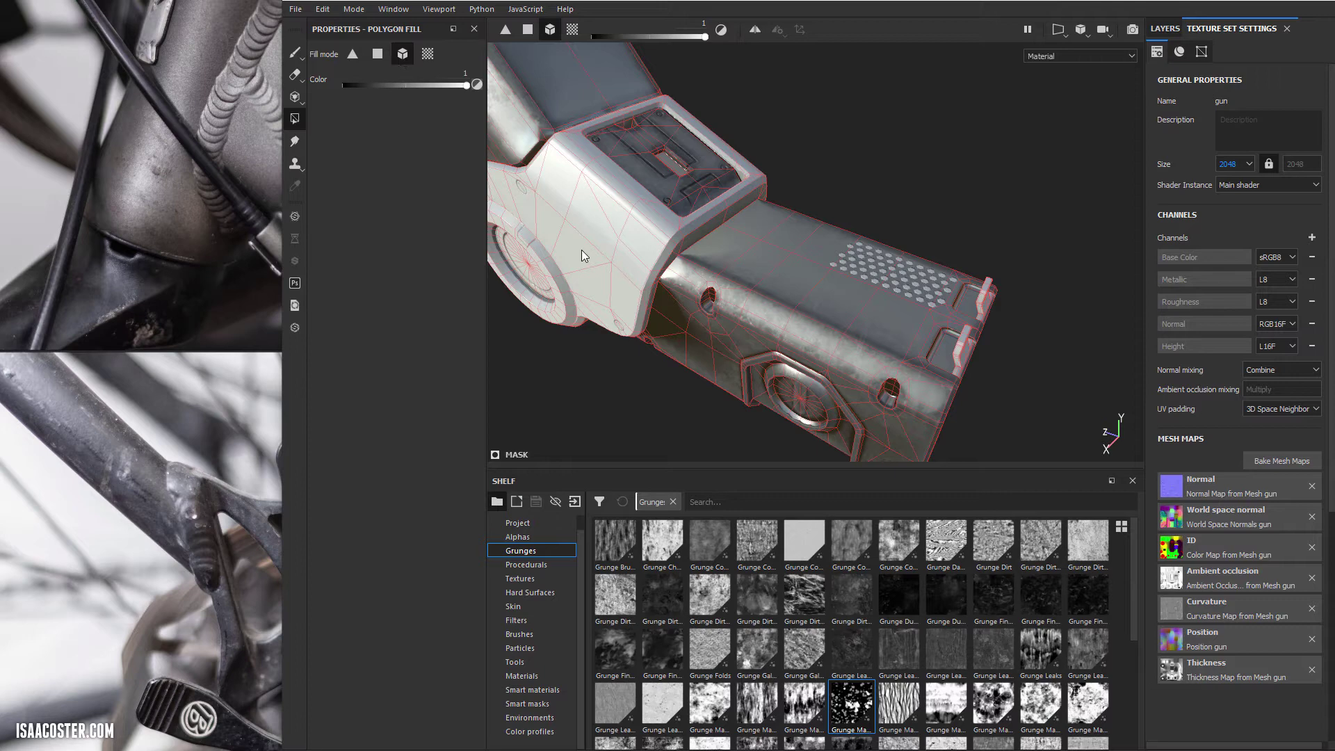
# Step: Set the fill color to 0 and mask the powder coat off the slotted knob at the gun's rear
pyautogui.keyDown('alt'); pyautogui.moveTo(701, 296); pyautogui.dragTo(864, 291); pyautogui.keyUp('alt')
pyautogui.keyDown('alt'); pyautogui.moveTo(597, 244); pyautogui.dragTo(748, 245); pyautogui.keyUp('alt')
pyautogui.keyDown('alt'); pyautogui.moveTo(748, 245); pyautogui.dragTo(749, 261, button='middle'); pyautogui.keyUp('alt')
pyautogui.keyDown('alt'); pyautogui.moveTo(748, 261); pyautogui.dragTo(741, 317); pyautogui.keyUp('alt')
pyautogui.keyDown('alt'); pyautogui.moveTo(660, 271); pyautogui.dragTo(667, 317); pyautogui.keyUp('alt')
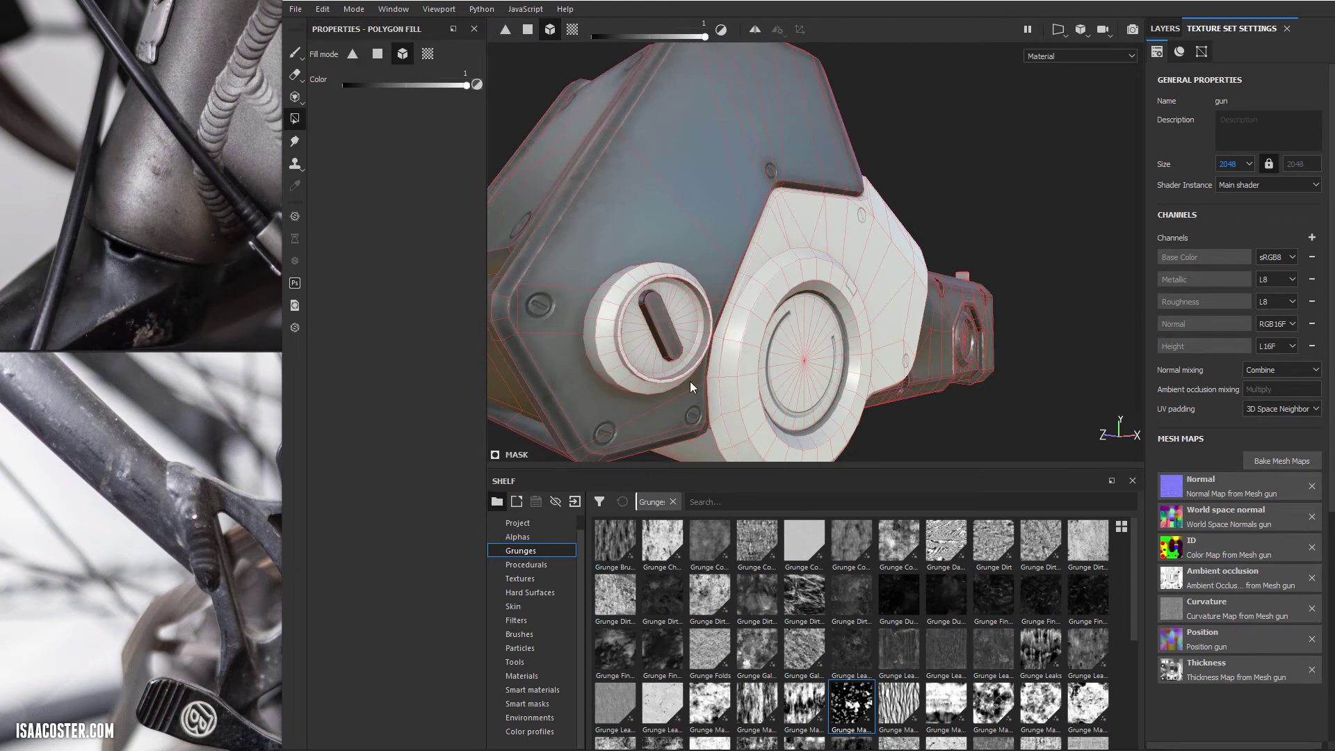
pyautogui.moveTo(465, 86); pyautogui.dragTo(326, 87)
pyautogui.click(637, 315)
pyautogui.keyDown('alt'); pyautogui.moveTo(749, 373); pyautogui.dragTo(550, 379); pyautogui.keyUp('alt')
# Step: Mask the powder coat off the perforated vent holes and front clips on the barrel's top using UV chunk fill
pyautogui.click(428, 53)
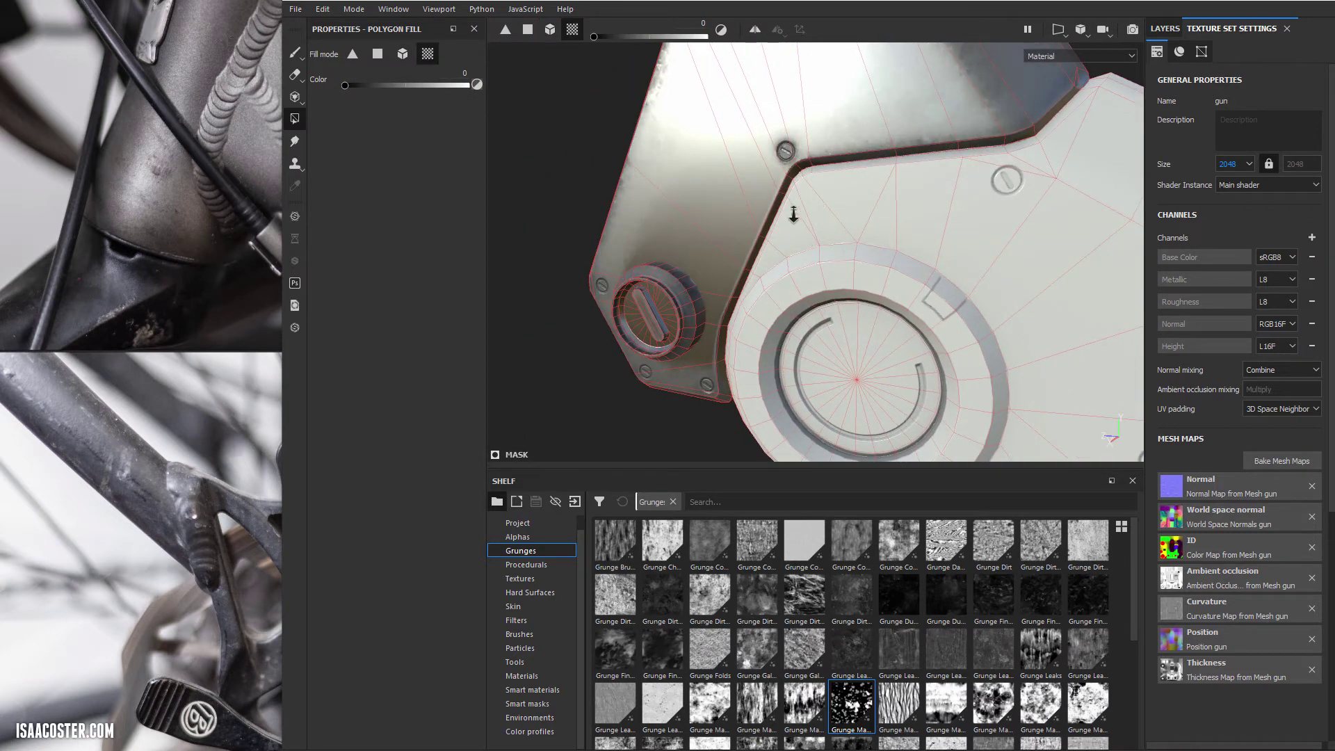
pyautogui.keyDown('alt'); pyautogui.moveTo(796, 214); pyautogui.dragTo(973, 235); pyautogui.keyUp('alt')
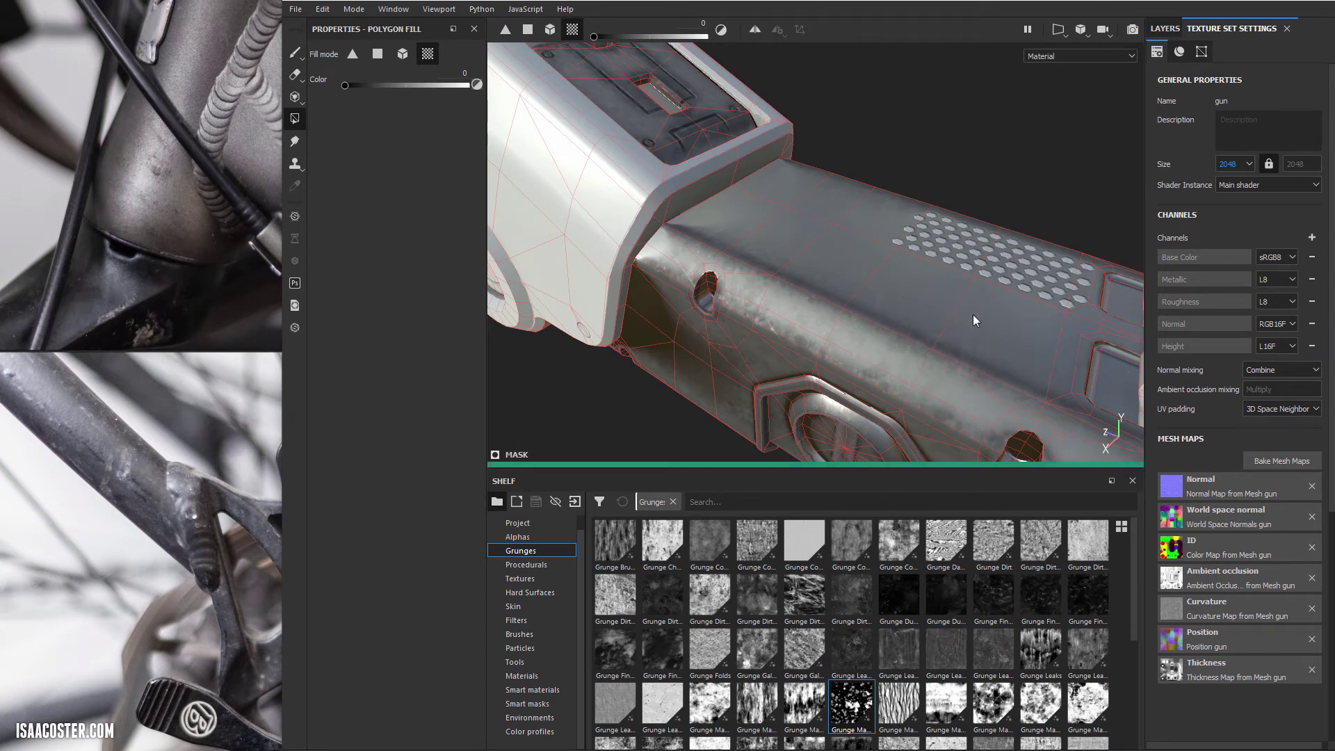
pyautogui.keyDown('alt'); pyautogui.moveTo(973, 314); pyautogui.dragTo(939, 306); pyautogui.keyUp('alt')
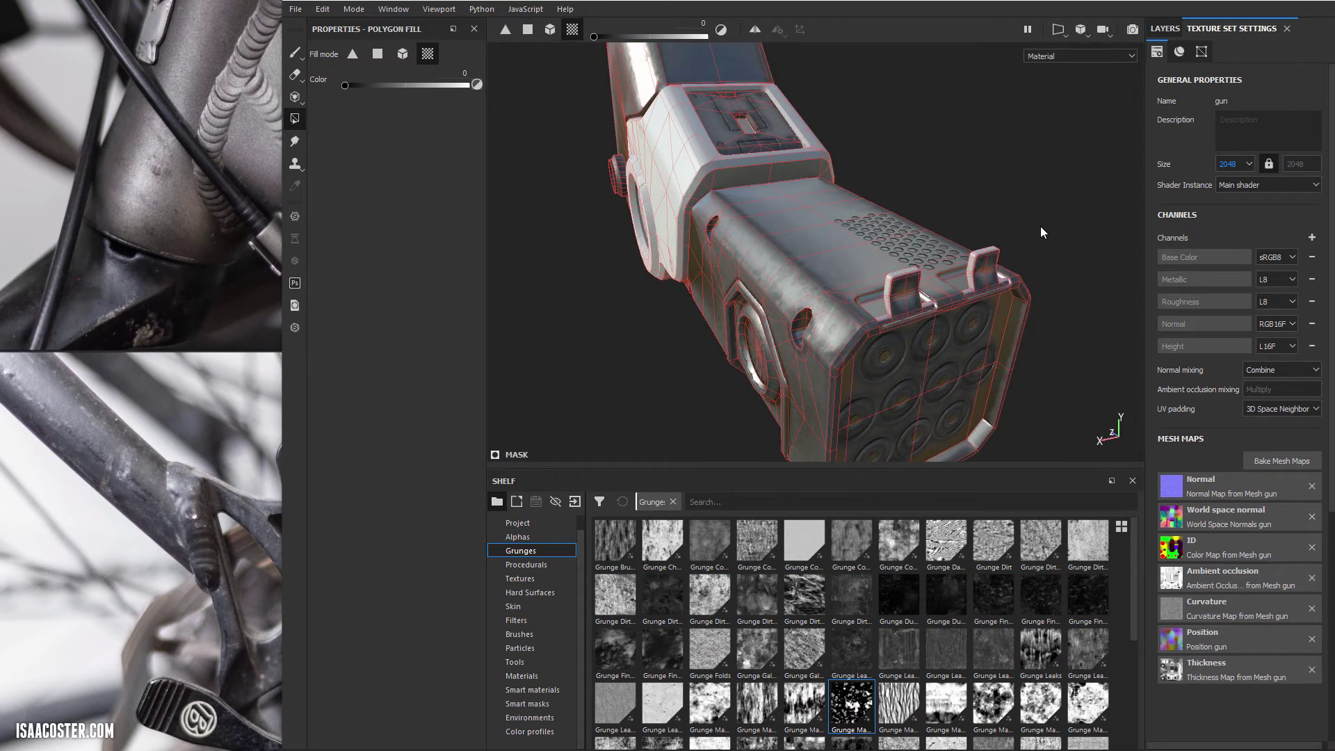
pyautogui.keyDown('alt'); pyautogui.moveTo(1040, 229); pyautogui.dragTo(803, 269); pyautogui.keyUp('alt')
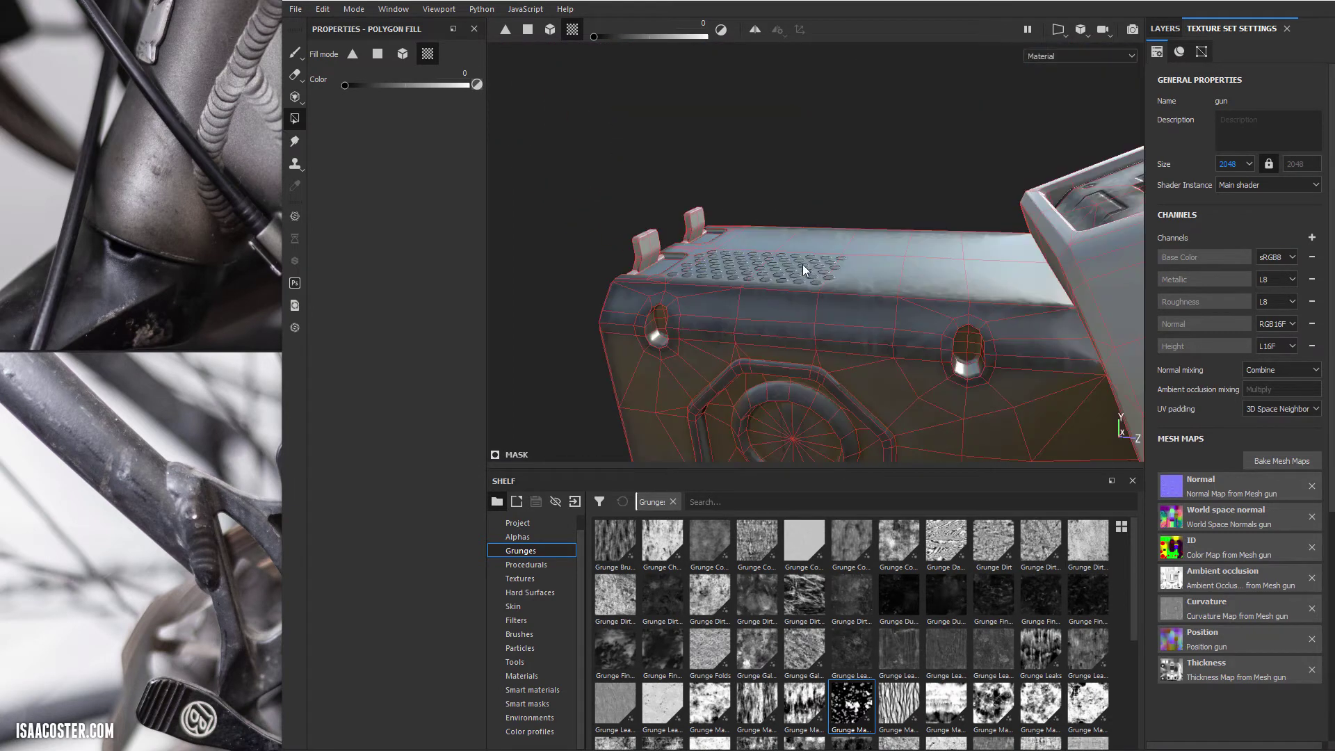
pyautogui.keyDown('alt'); pyautogui.moveTo(661, 255); pyautogui.dragTo(555, 160); pyautogui.keyUp('alt')
# Step: Try to mask the three rear vent slots with mesh fill, and undo the fill
pyautogui.click(402, 56)
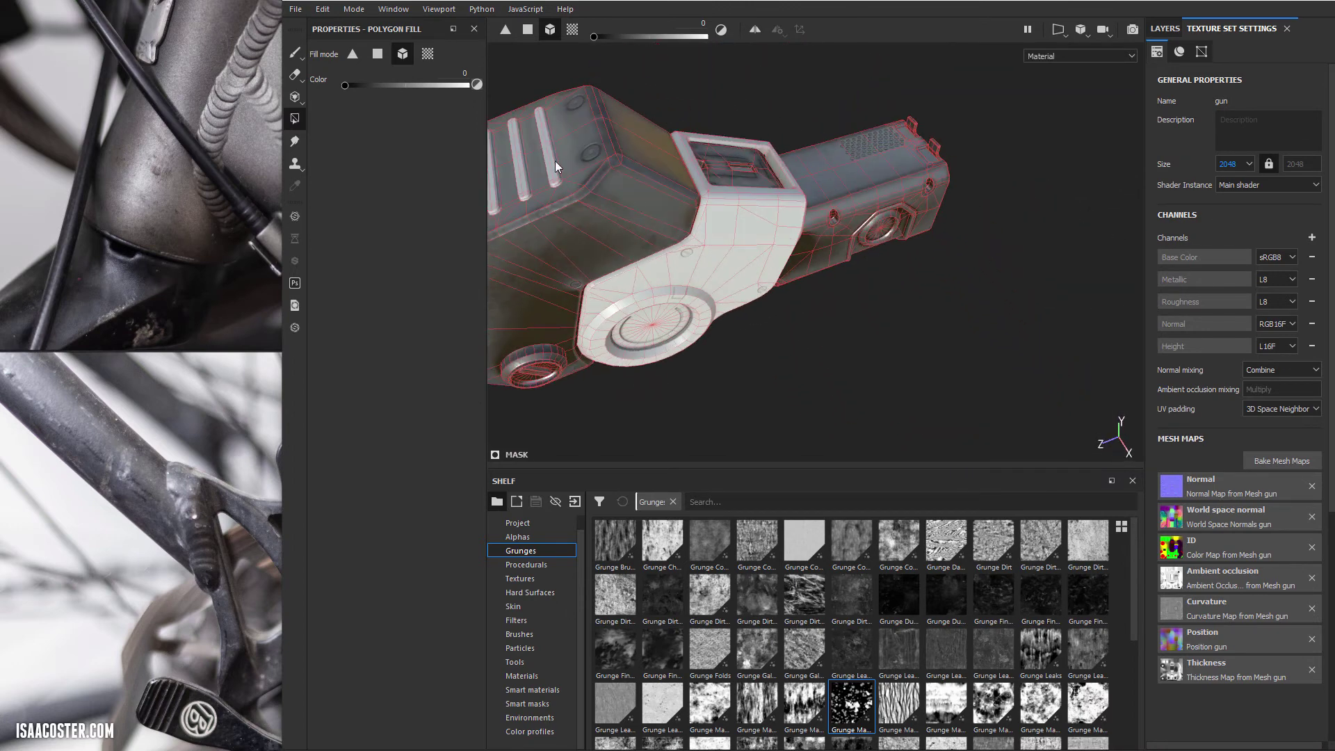
pyautogui.keyDown('alt'); pyautogui.moveTo(552, 160); pyautogui.dragTo(730, 196, button='middle'); pyautogui.keyUp('alt')
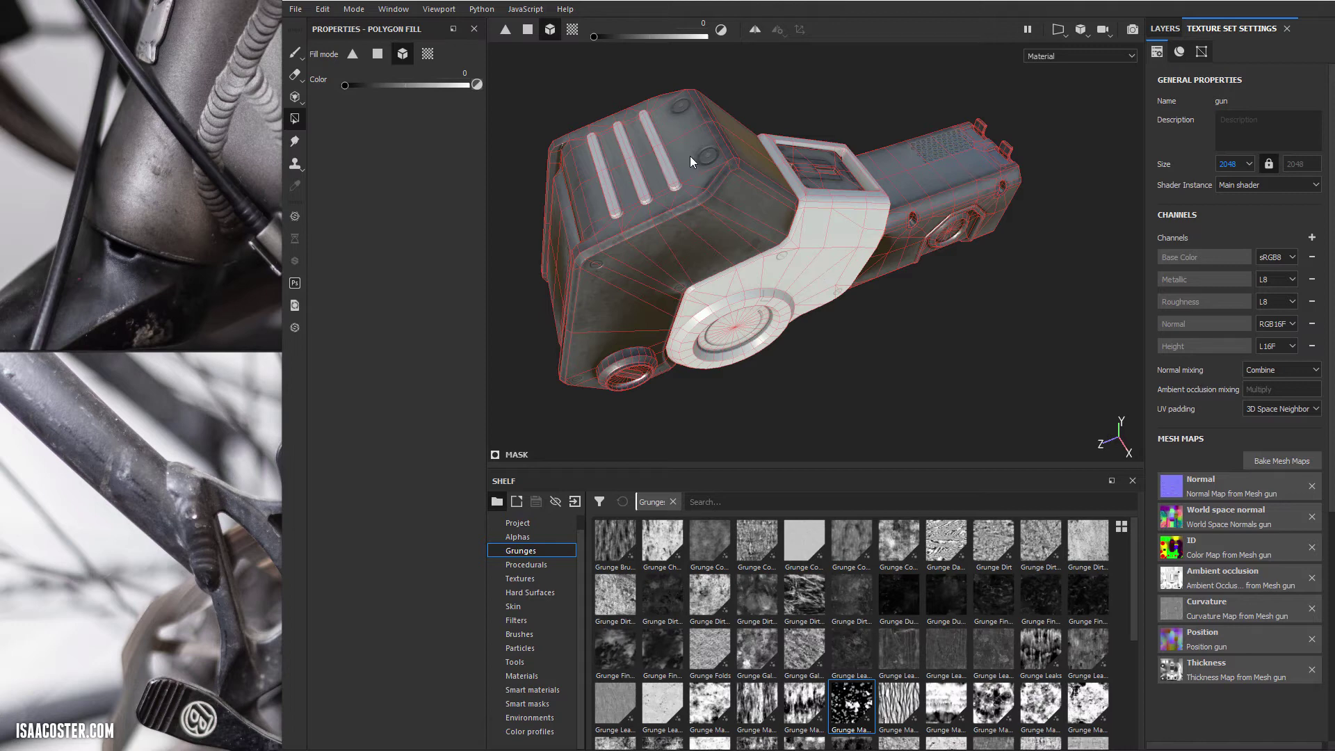
pyautogui.click(653, 153)
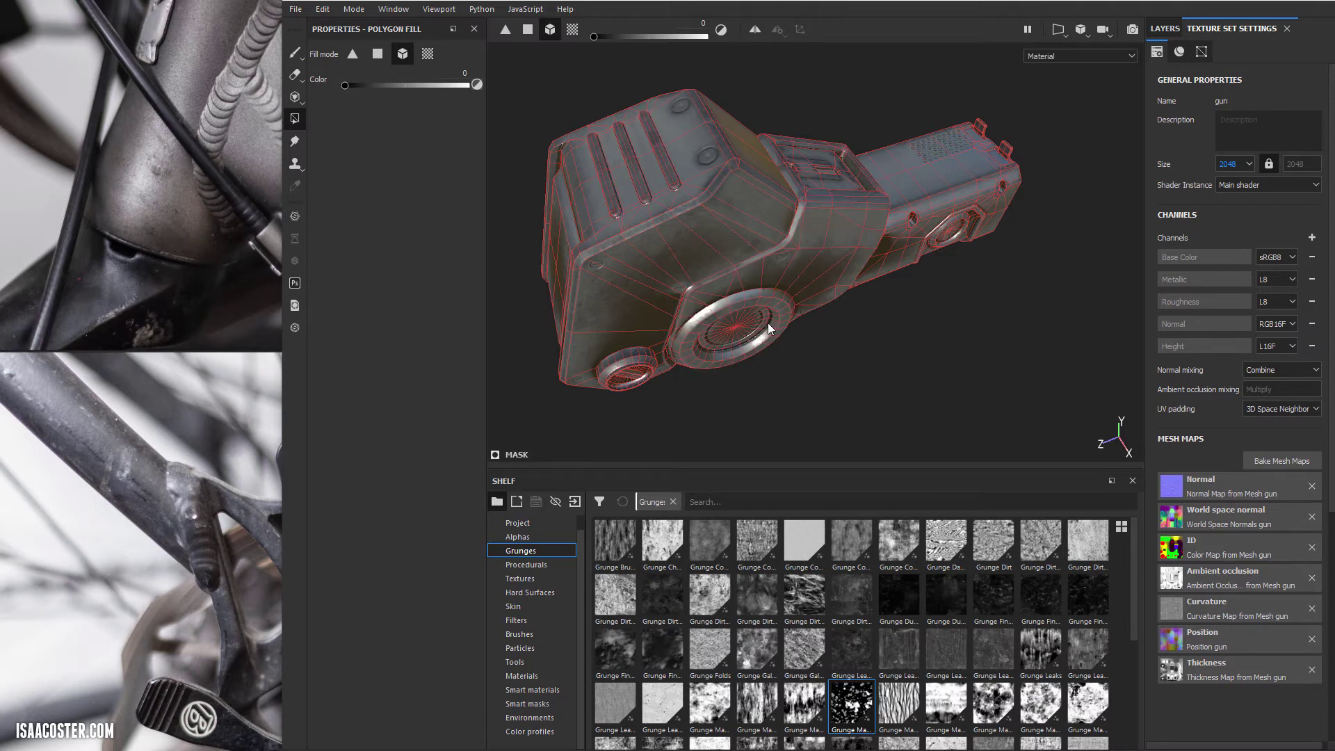
pyautogui.hotkey('ctrl', 'z')
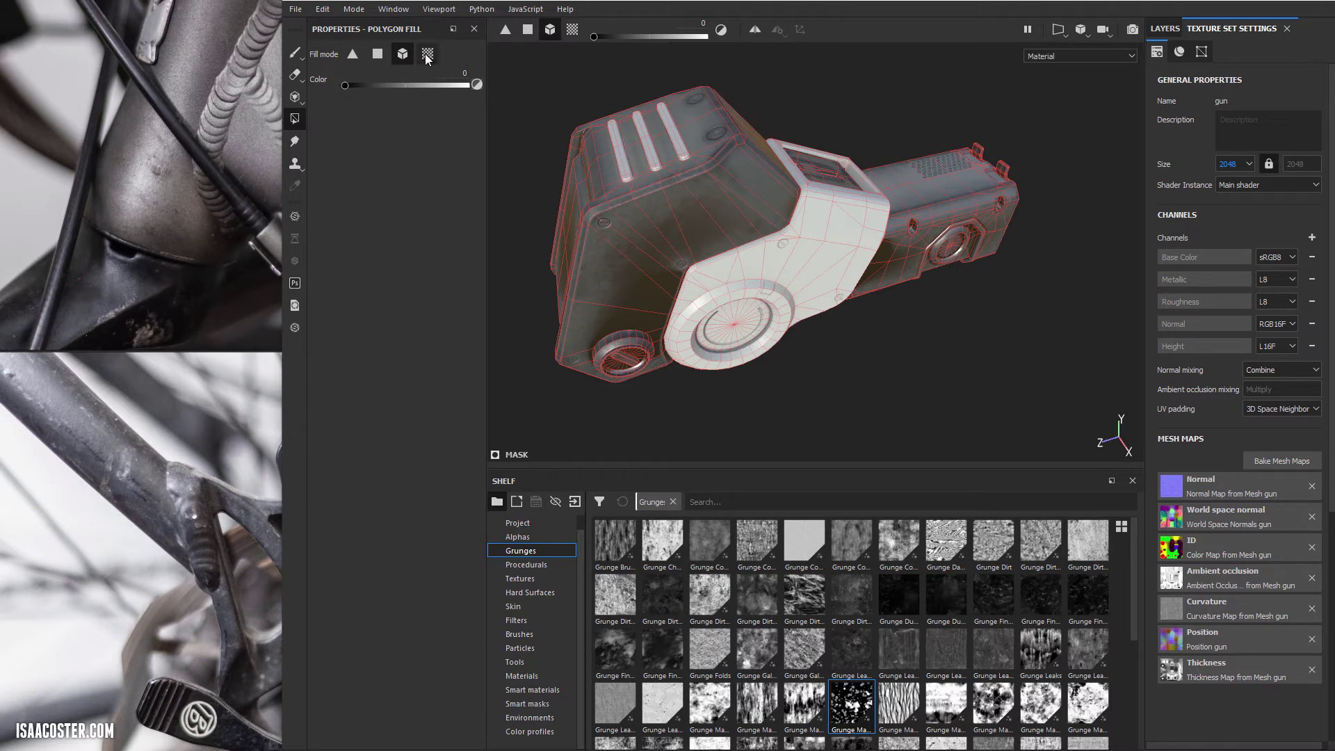
# Step: Mask the powder coat off the three vent slots on the gun's rear using UV chunk fill in black
pyautogui.click(428, 54)
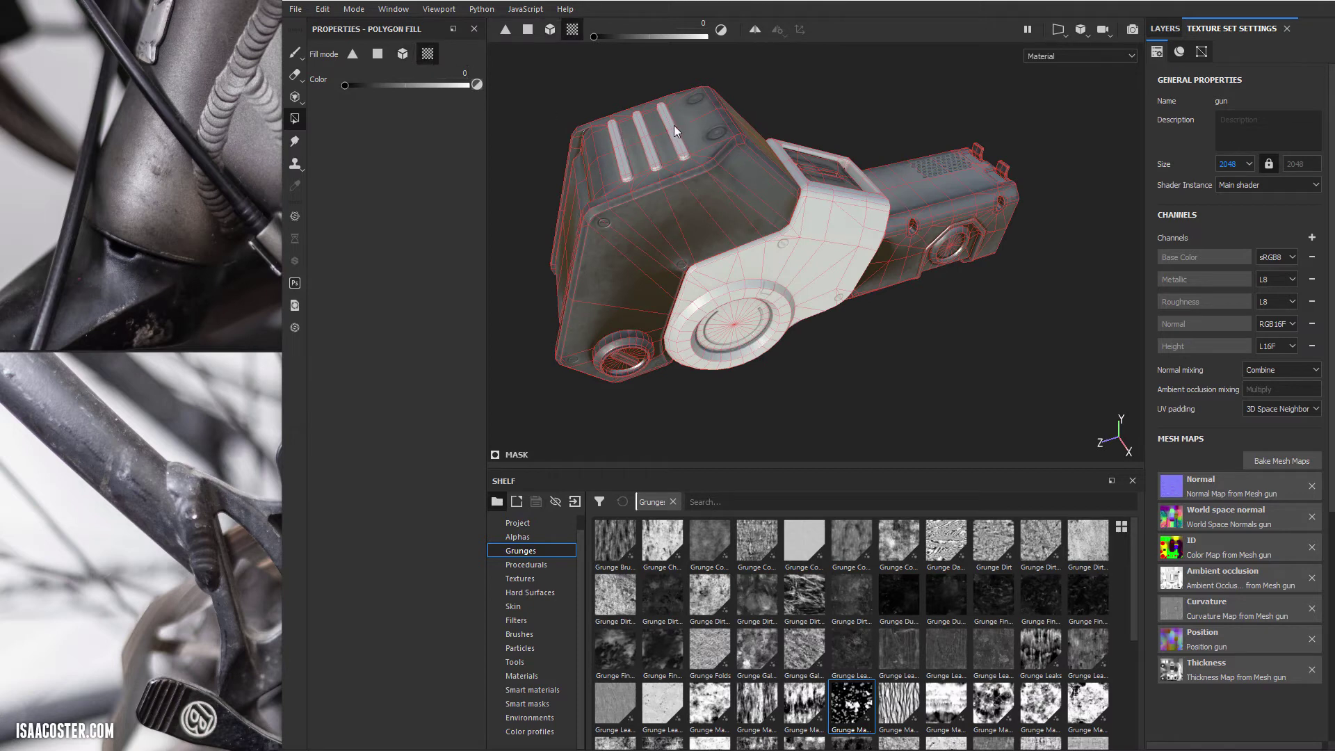
pyautogui.keyDown('shift'); pyautogui.click(624, 165); pyautogui.keyUp('shift')
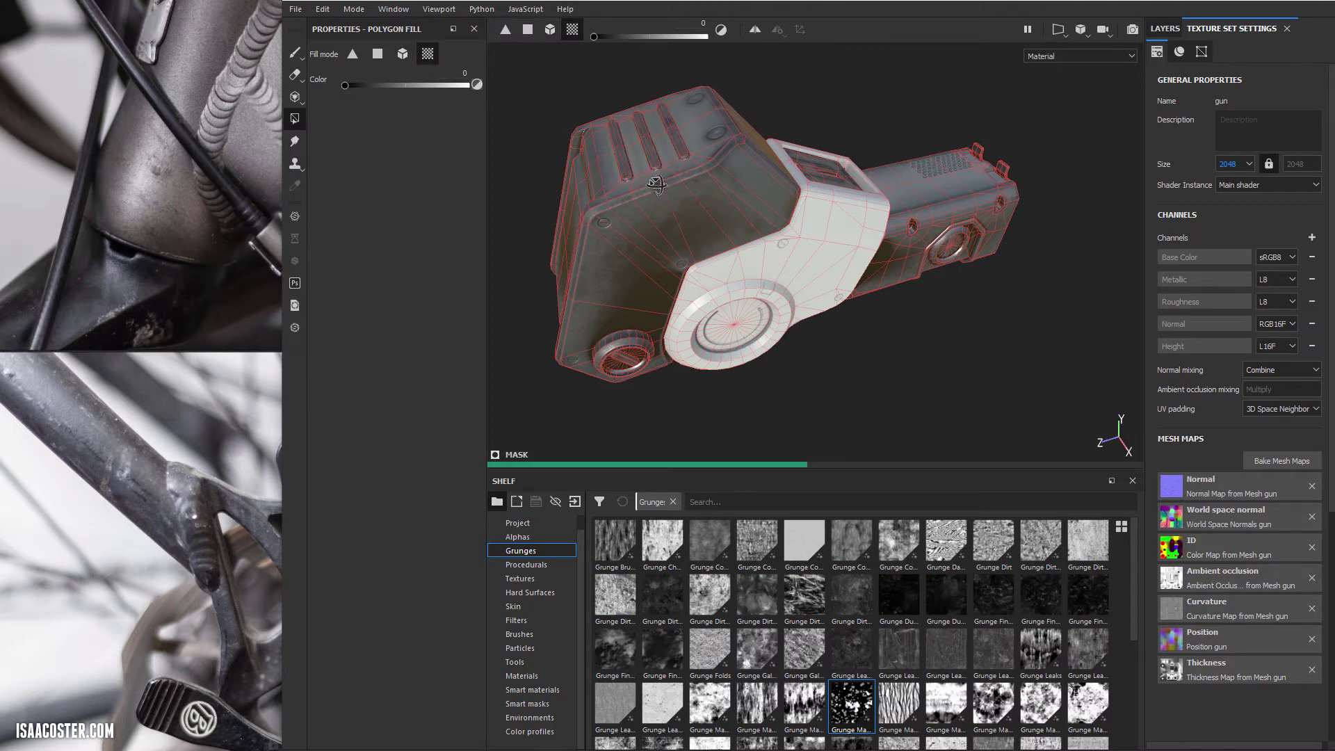
pyautogui.keyDown('alt'); pyautogui.moveTo(656, 184); pyautogui.dragTo(770, 294); pyautogui.keyUp('alt')
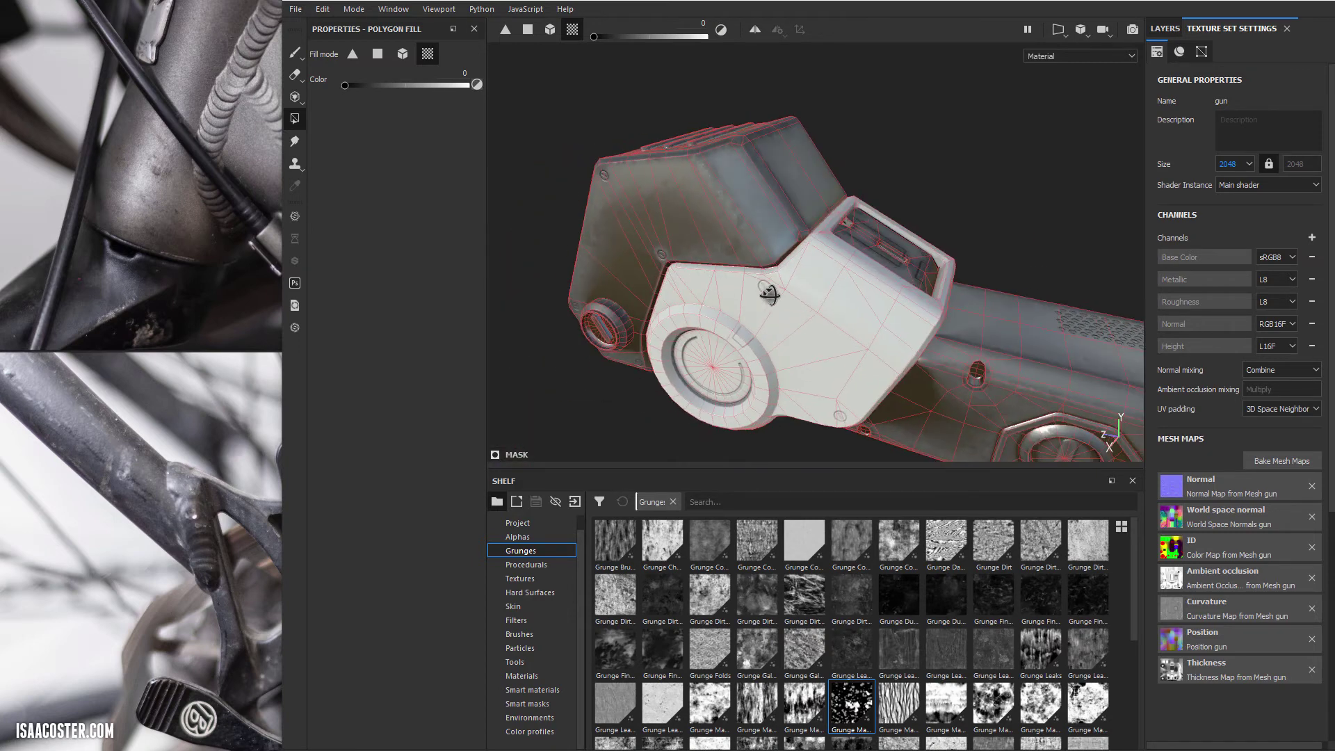
pyautogui.keyDown('alt'); pyautogui.moveTo(769, 294); pyautogui.dragTo(728, 244, button='middle'); pyautogui.keyUp('alt')
pyautogui.keyDown('alt'); pyautogui.moveTo(727, 244); pyautogui.dragTo(725, 197, button='right'); pyautogui.keyUp('alt')
pyautogui.keyDown('alt'); pyautogui.moveTo(725, 197); pyautogui.dragTo(691, 187); pyautogui.keyUp('alt')
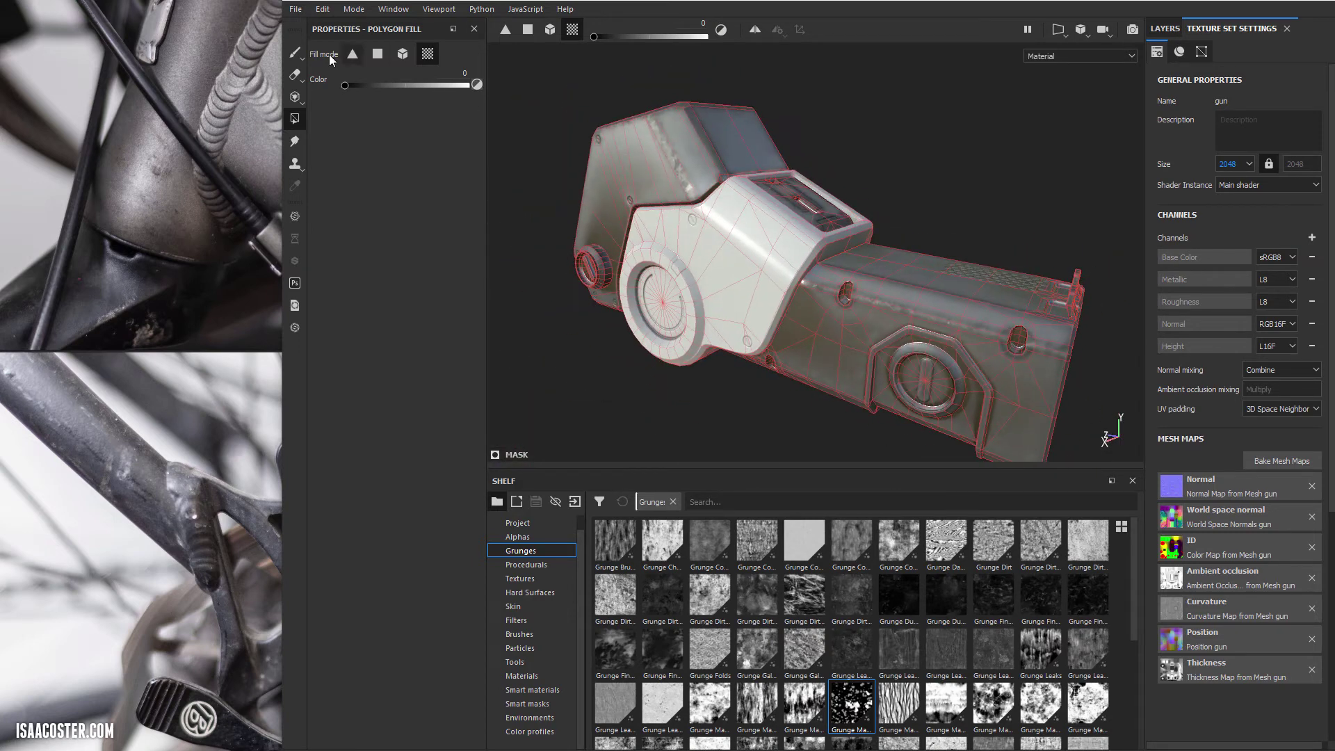
# Step: Return to the Paint brush, review the coated and metallic parts of the gun, and show the layer stack
pyautogui.click(295, 53)
pyautogui.moveTo(584, 201)
pyautogui.keyDown('alt'); pyautogui.mouseDown()
pyautogui.moveTo(607, 264)
pyautogui.moveTo(608, 214)
pyautogui.moveTo(650, 174)
pyautogui.moveTo(711, 280)
pyautogui.moveTo(747, 254)
pyautogui.moveTo(775, 286)
pyautogui.mouseUp(); pyautogui.keyUp('alt')
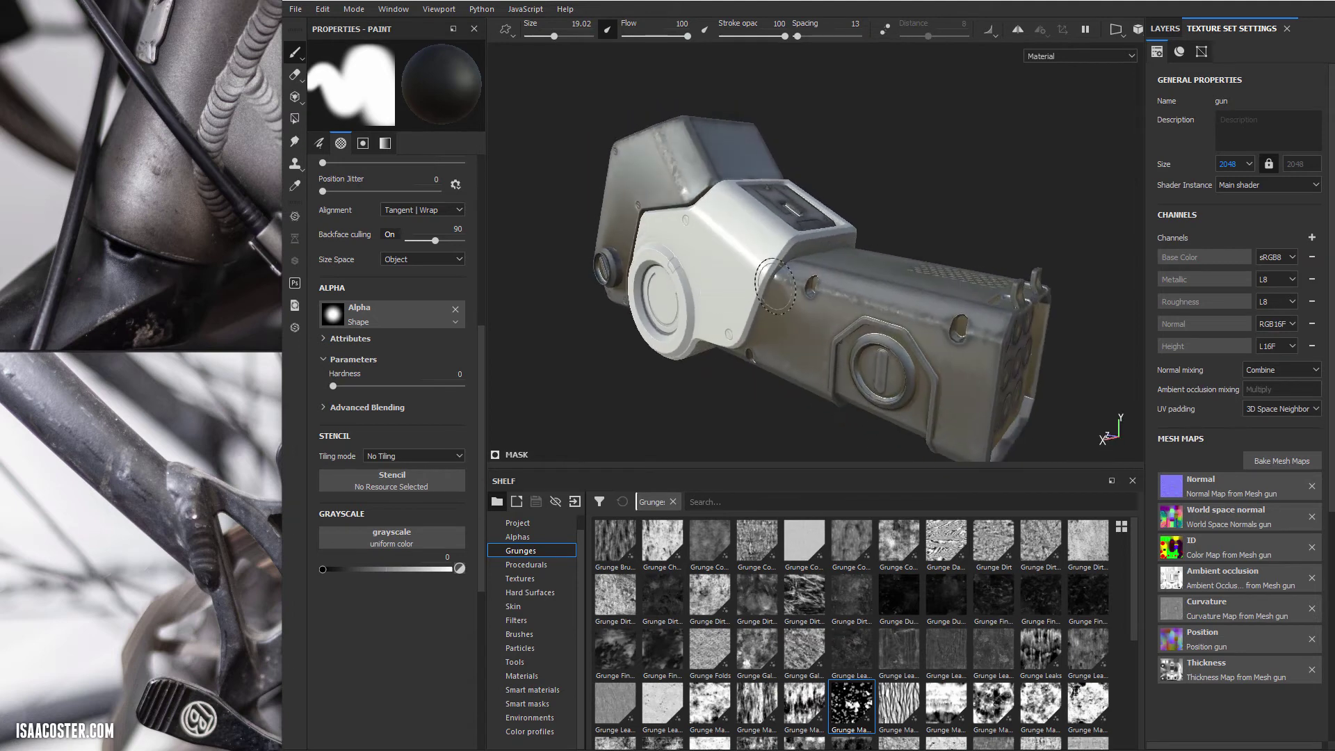
pyautogui.keyDown('alt'); pyautogui.moveTo(775, 285); pyautogui.dragTo(758, 260, button='middle'); pyautogui.keyUp('alt')
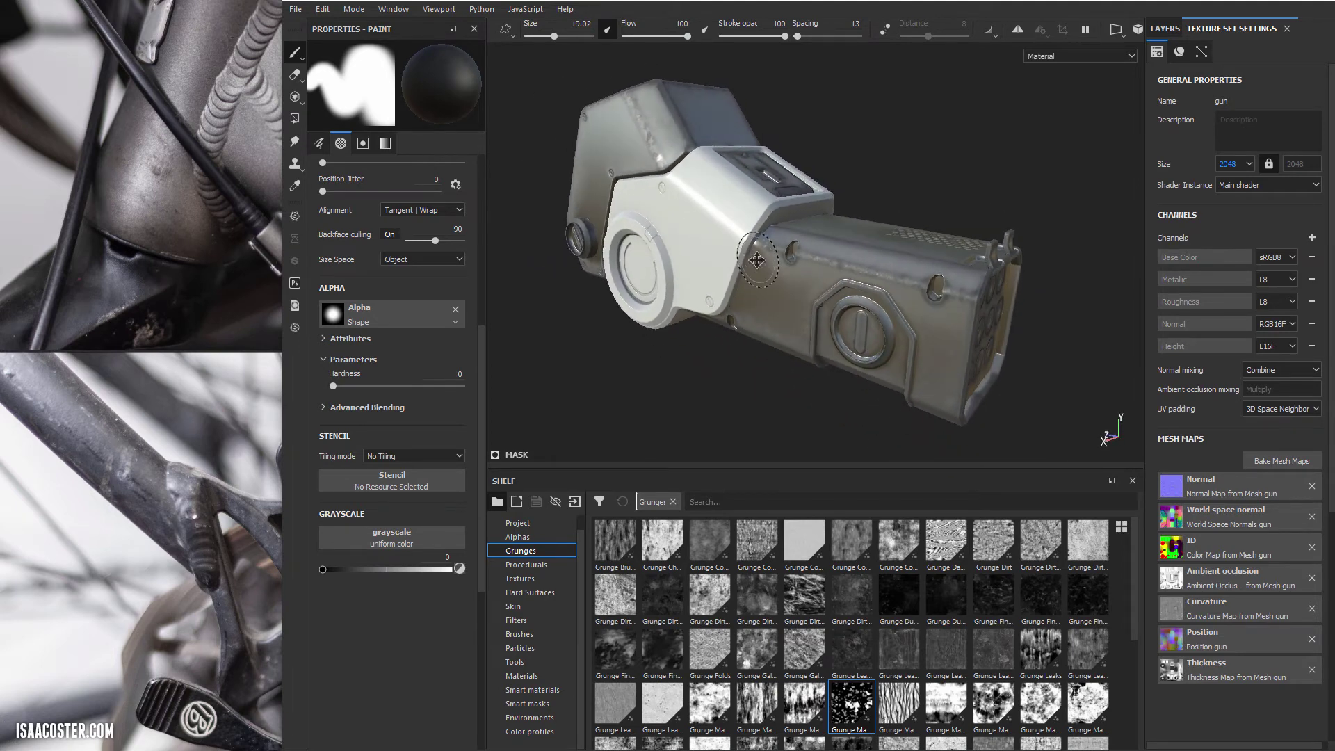
pyautogui.keyDown('alt'); pyautogui.moveTo(757, 260); pyautogui.dragTo(740, 260); pyautogui.keyUp('alt')
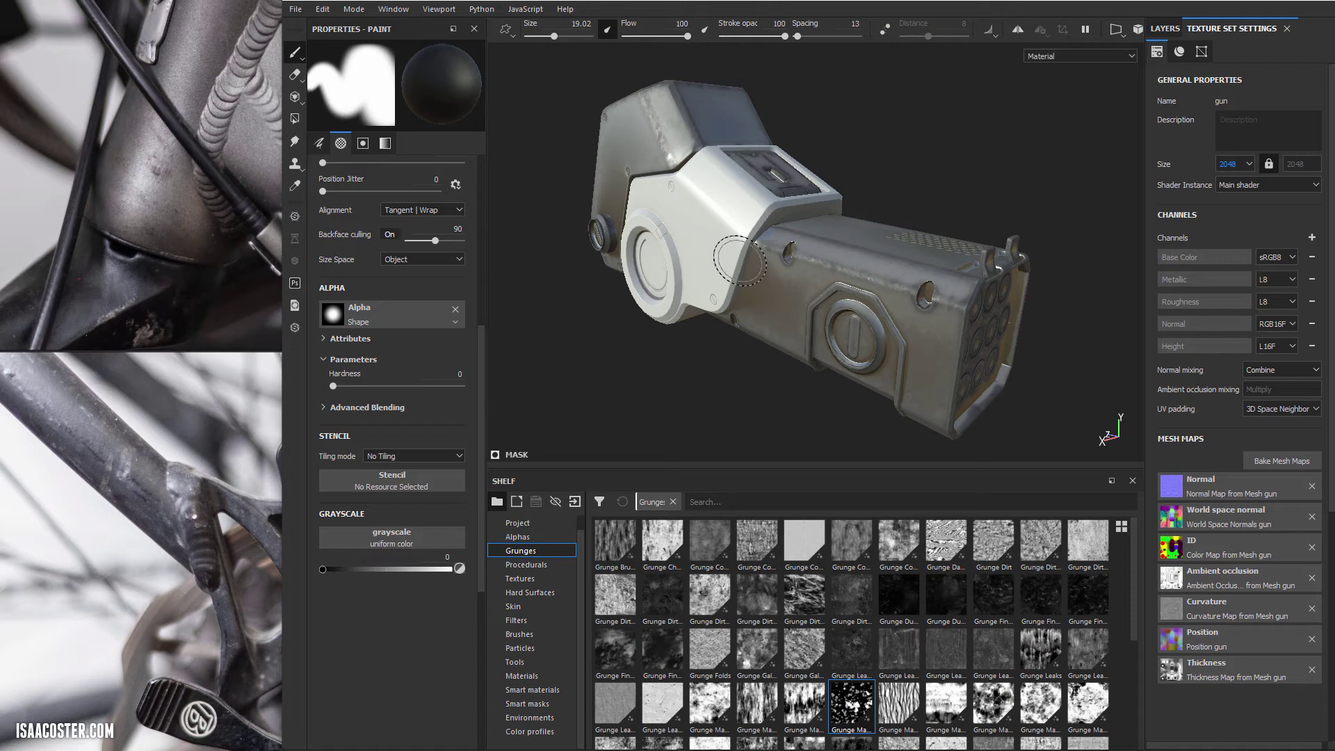
pyautogui.moveTo(753, 243)
pyautogui.keyDown('alt'); pyautogui.mouseDown()
pyautogui.moveTo(727, 236)
pyautogui.moveTo(814, 271)
pyautogui.moveTo(792, 278)
pyautogui.moveTo(779, 264)
pyautogui.moveTo(807, 296)
pyautogui.moveTo(810, 282)
pyautogui.mouseUp(); pyautogui.keyUp('alt')
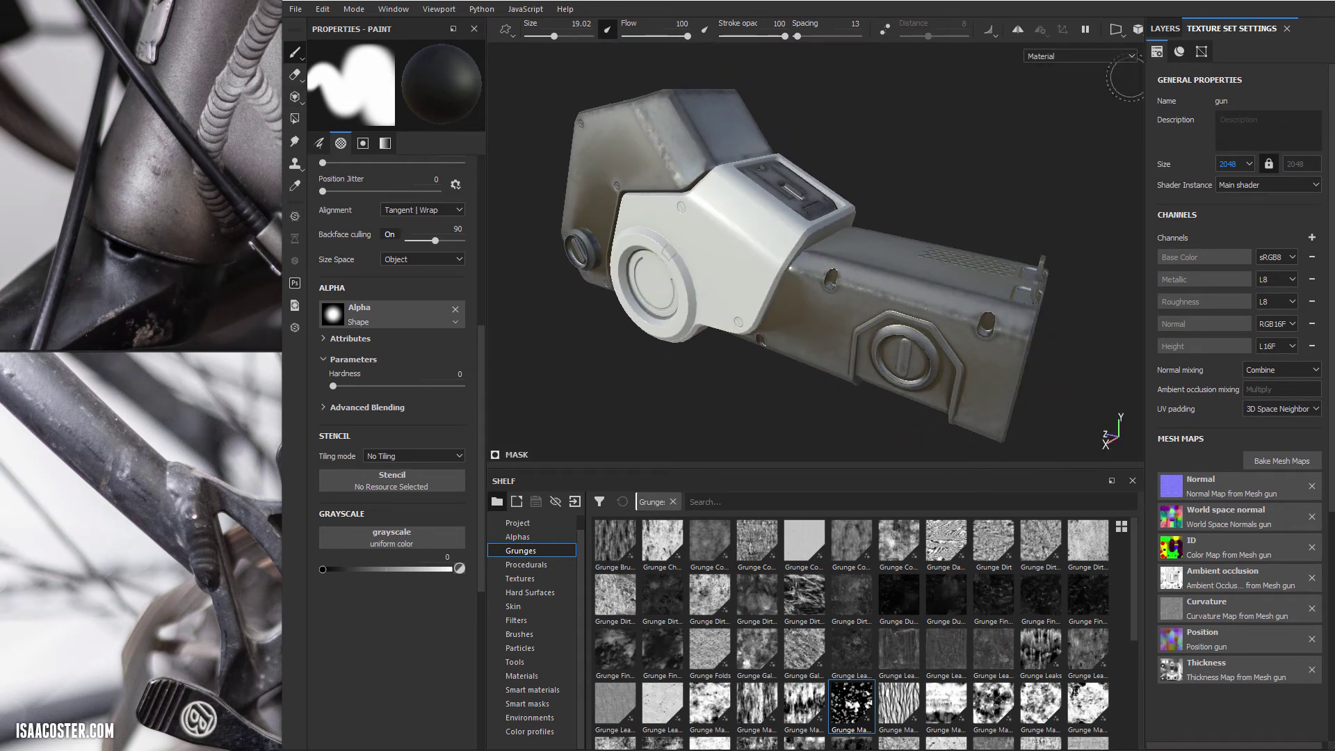
pyautogui.click(1163, 29)
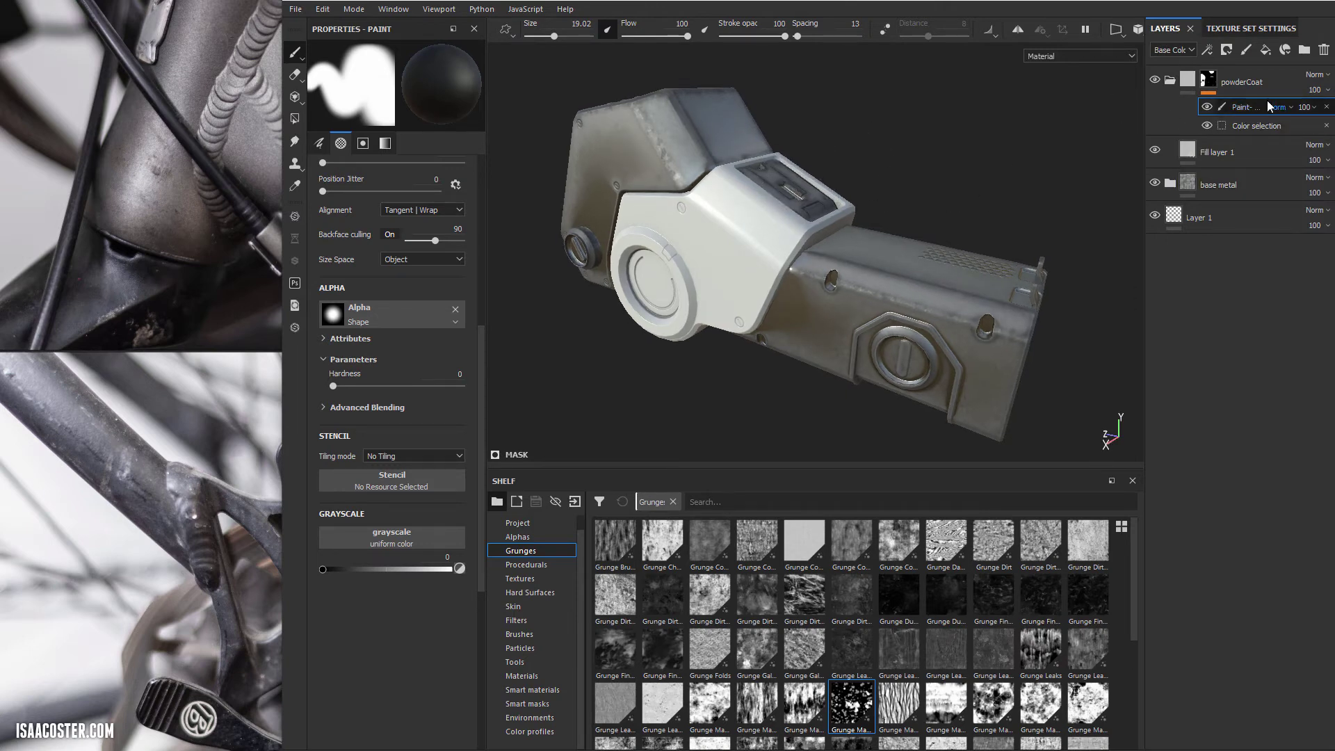
# Step: Try to mask the slotted screw on the upper white side panel with a soft black brush of size 3.93, and undo the dab
pyautogui.moveTo(962, 129)
pyautogui.keyDown('alt'); pyautogui.mouseDown()
pyautogui.moveTo(967, 142)
pyautogui.moveTo(1084, 116)
pyautogui.moveTo(973, 132)
pyautogui.moveTo(781, 210)
pyautogui.mouseUp(); pyautogui.keyUp('alt')
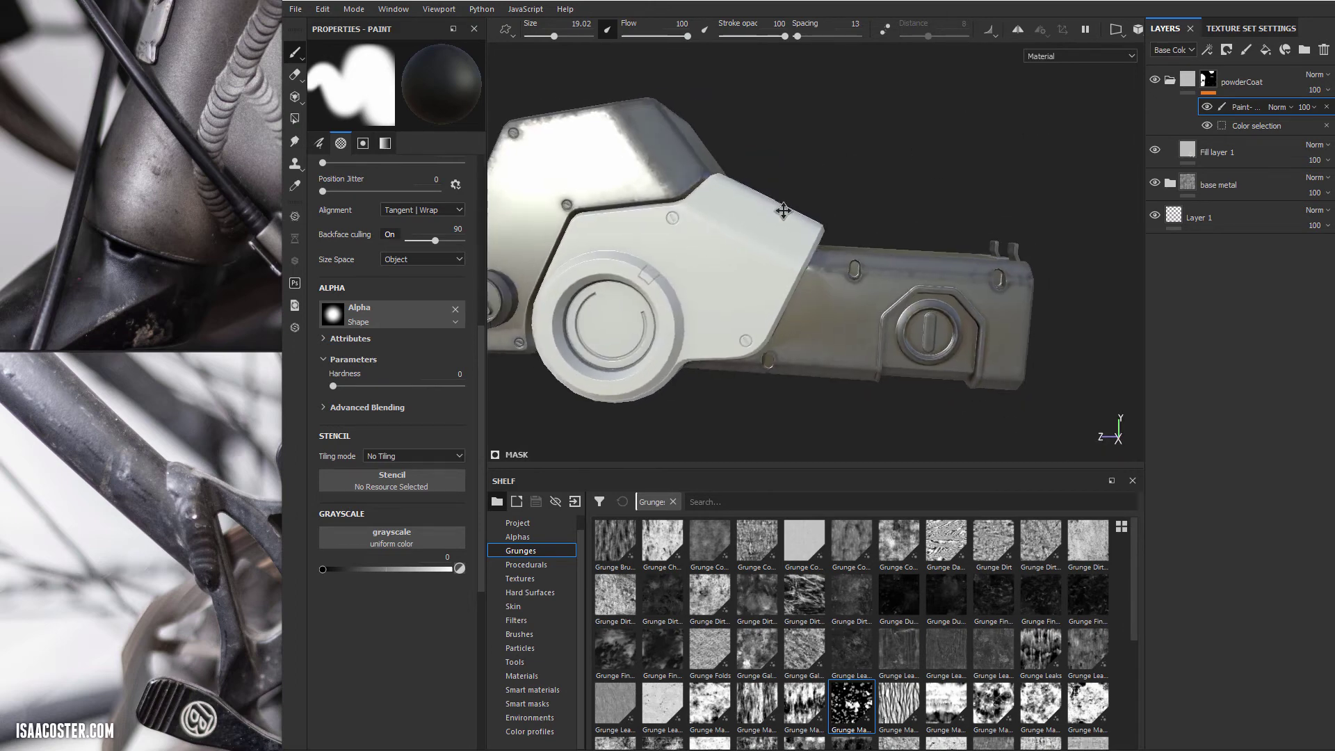
pyautogui.keyDown('alt'); pyautogui.moveTo(780, 210); pyautogui.dragTo(1092, 480, button='right'); pyautogui.keyUp('alt')
pyautogui.keyDown('alt'); pyautogui.moveTo(863, 216); pyautogui.dragTo(816, 231, button='middle'); pyautogui.keyUp('alt')
pyautogui.keyDown('alt'); pyautogui.moveTo(817, 230); pyautogui.dragTo(1064, 473, button='right'); pyautogui.keyUp('alt')
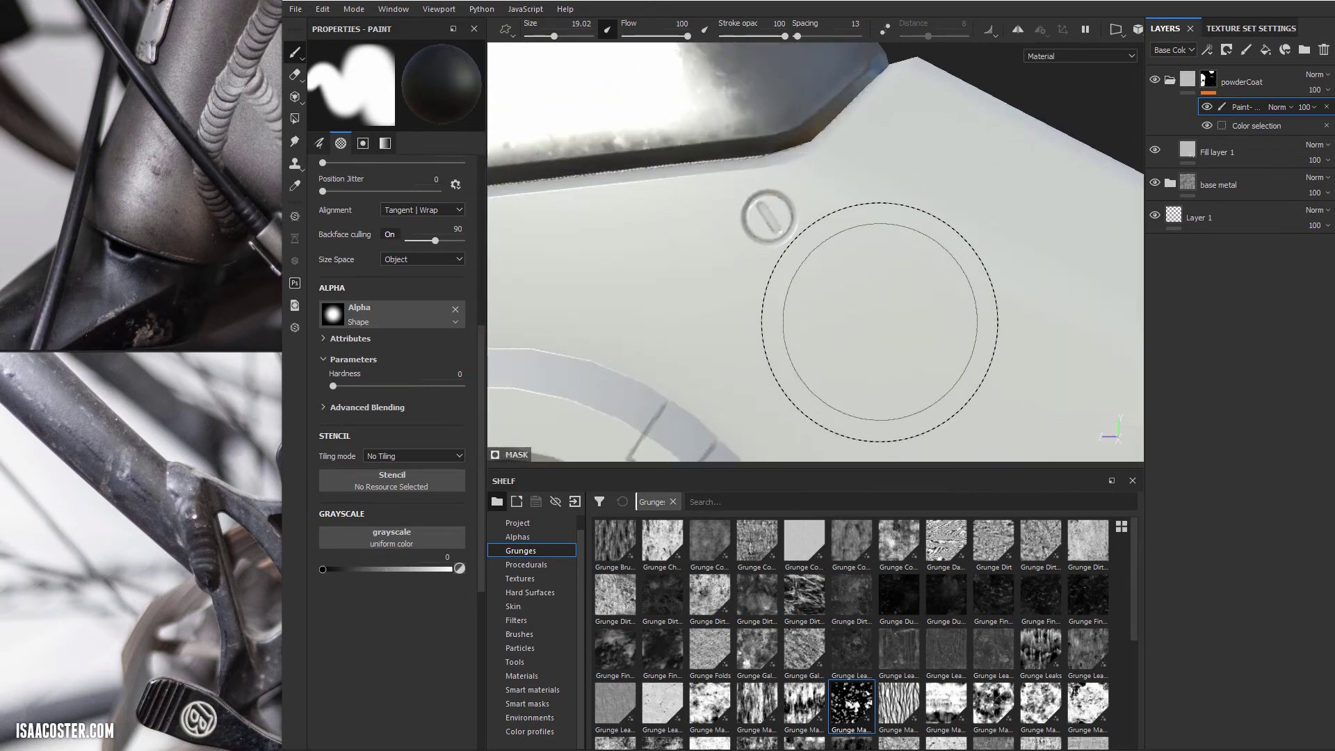
pyautogui.keyDown('ctrl'); pyautogui.moveTo(765, 232); pyautogui.dragTo(674, 232, button='right'); pyautogui.keyUp('ctrl')
pyautogui.press('[')
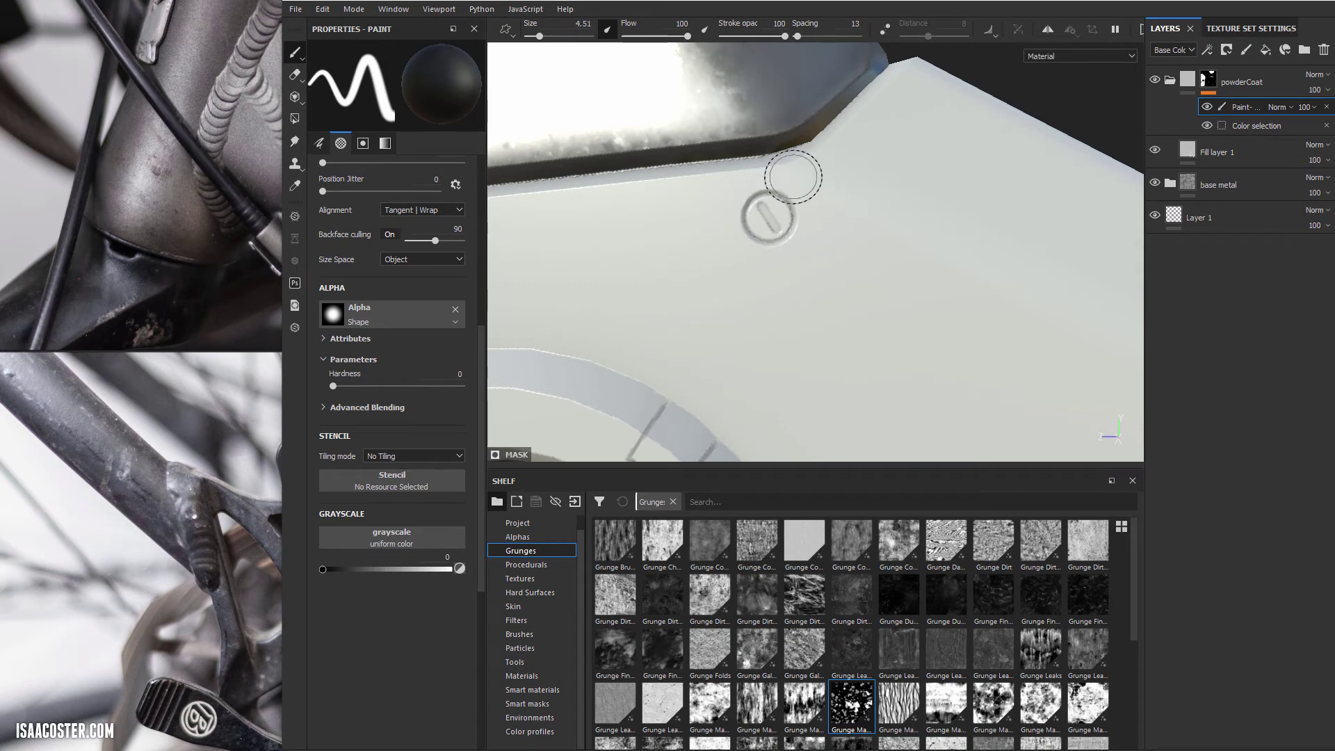
pyautogui.keyDown('alt'); pyautogui.moveTo(765, 212); pyautogui.dragTo(862, 369, button='right'); pyautogui.keyUp('alt')
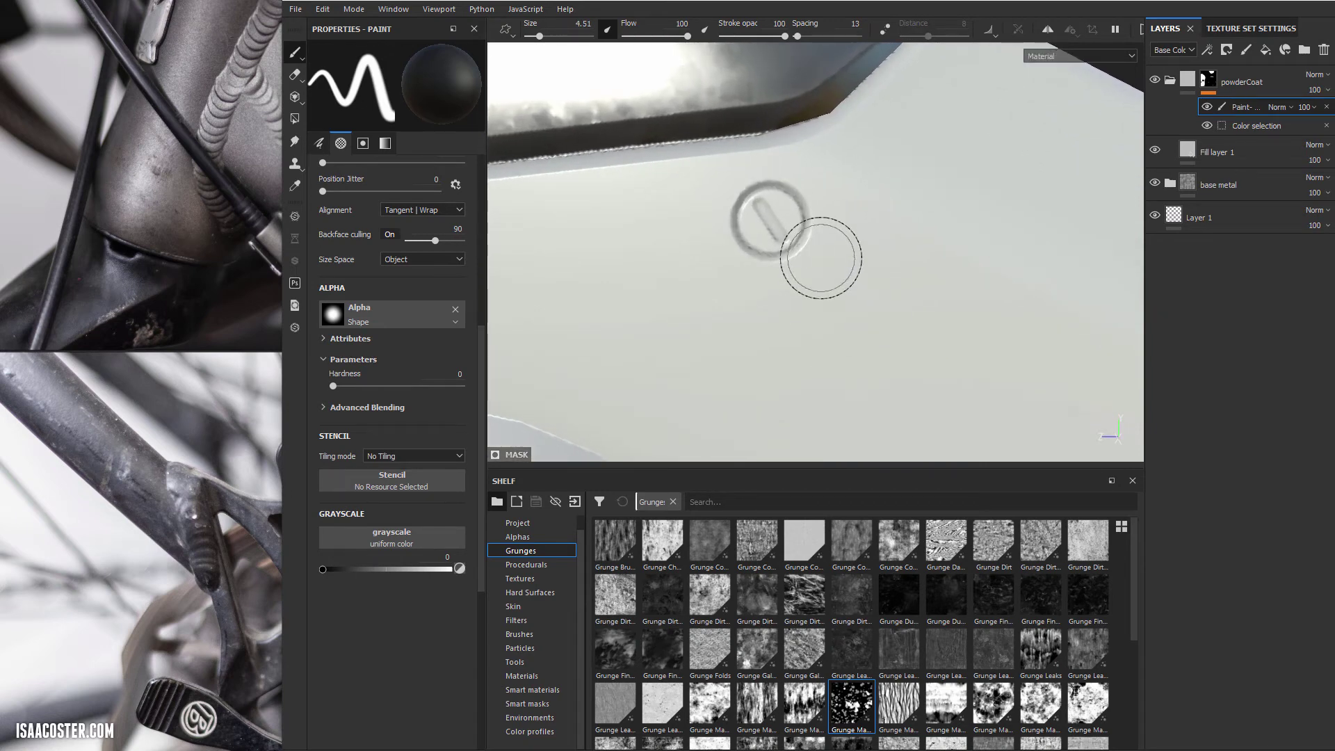
pyautogui.press(']')
pyautogui.press('[')
pyautogui.press('[')
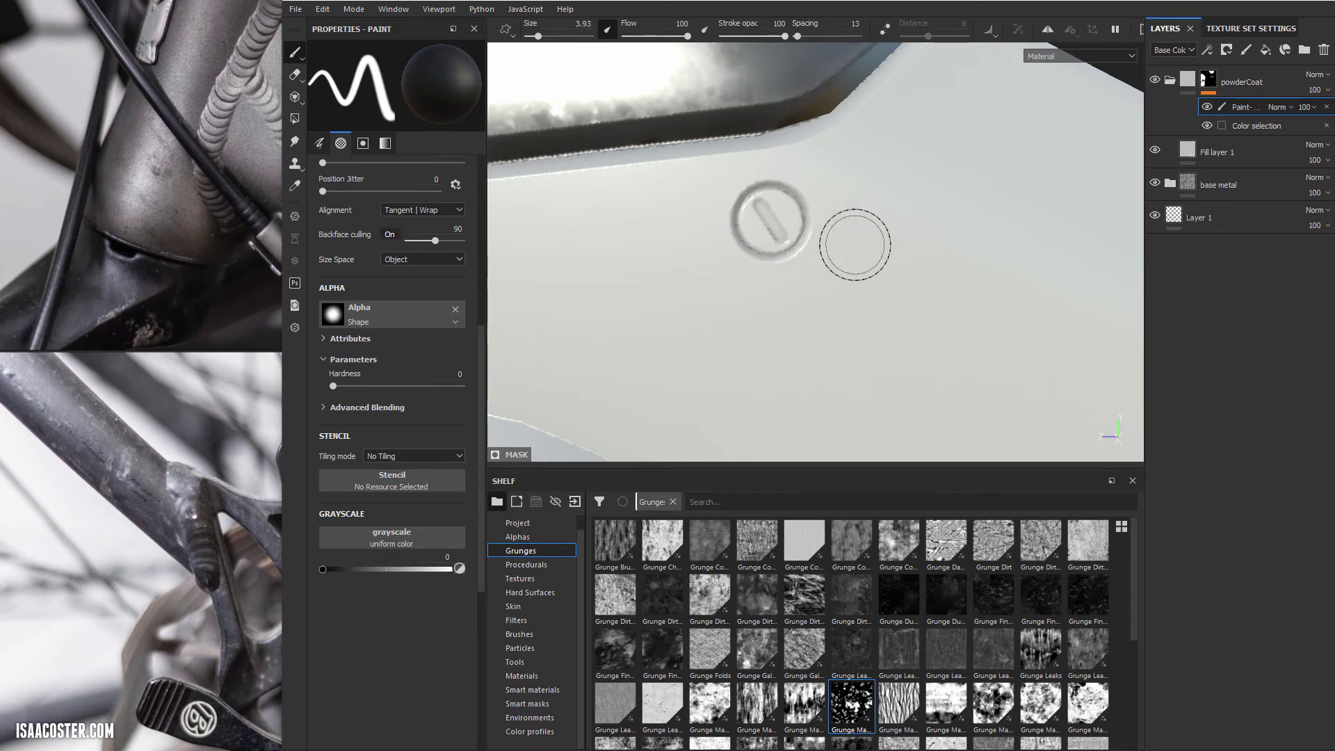
pyautogui.click(770, 221)
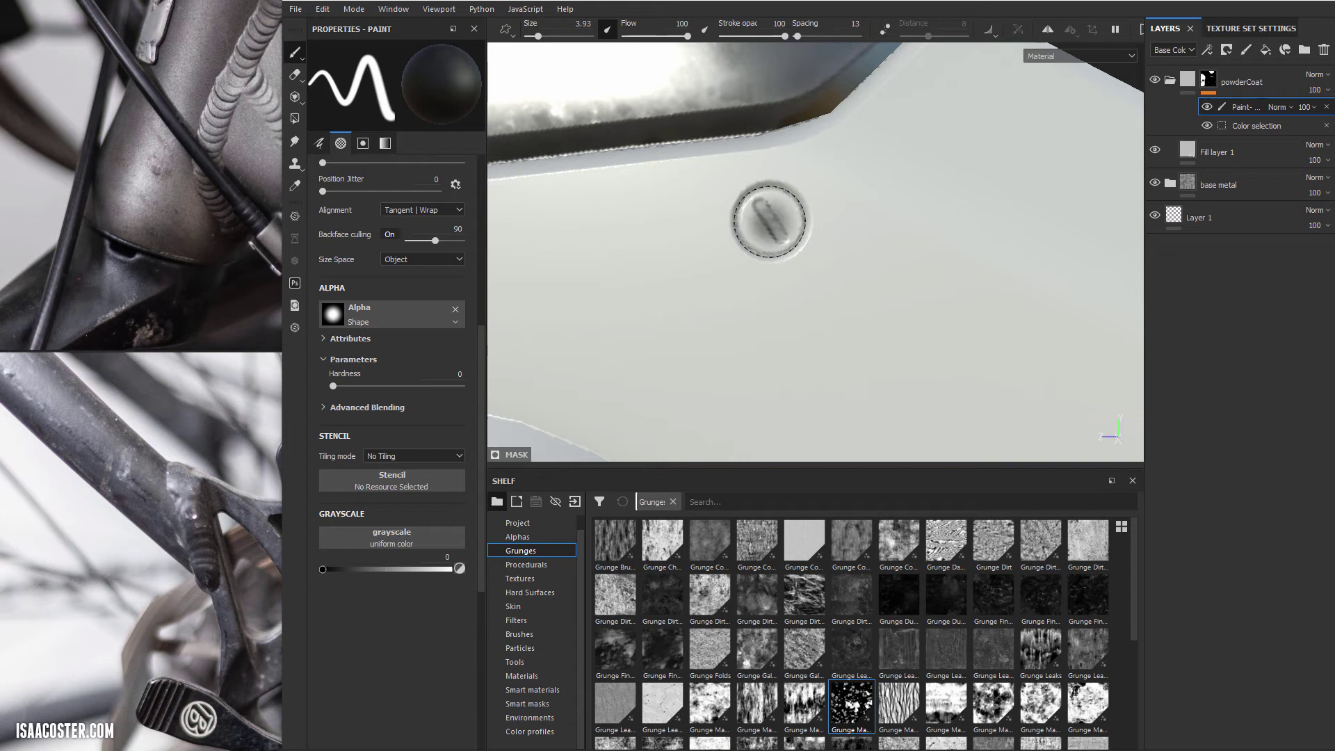
pyautogui.hotkey('ctrl', 'z')
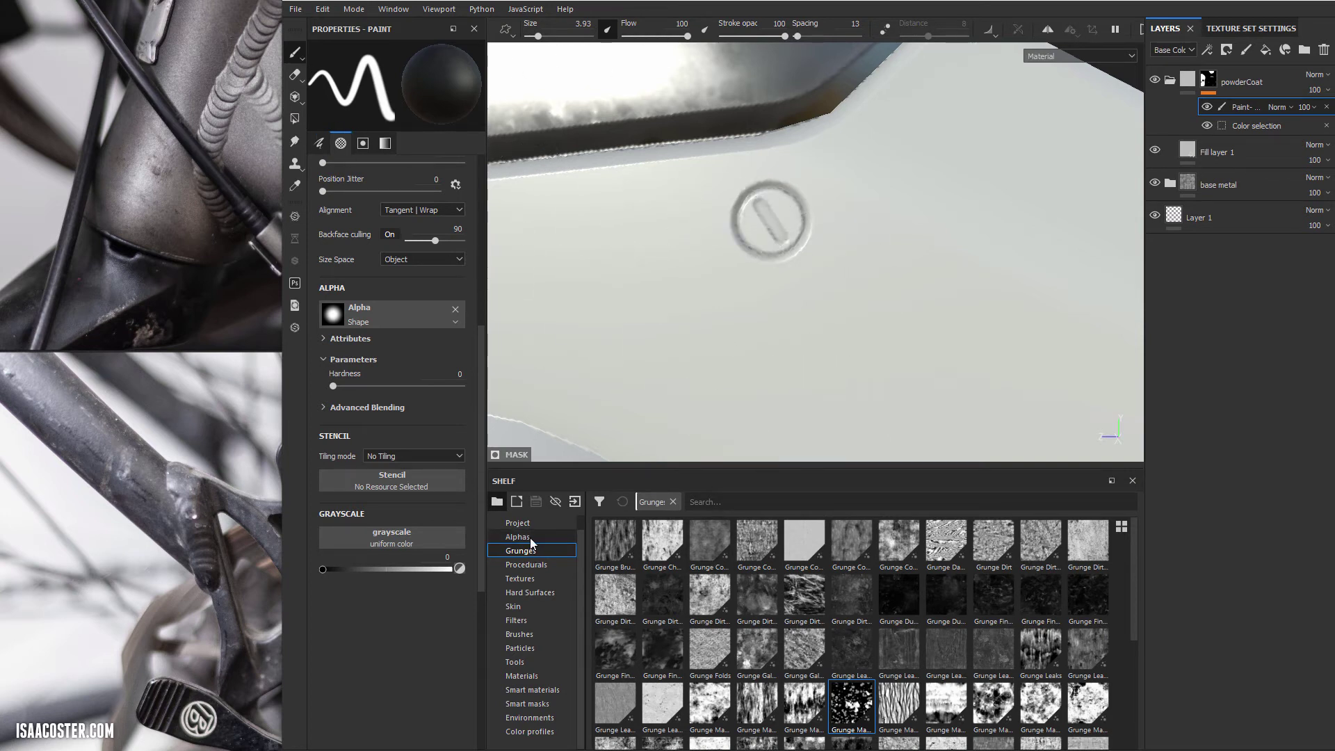
# Step: Choose the Basic Hard brush and set its size to 2.06 and hardness to 0.95 for the slotted screw
pyautogui.click(516, 633)
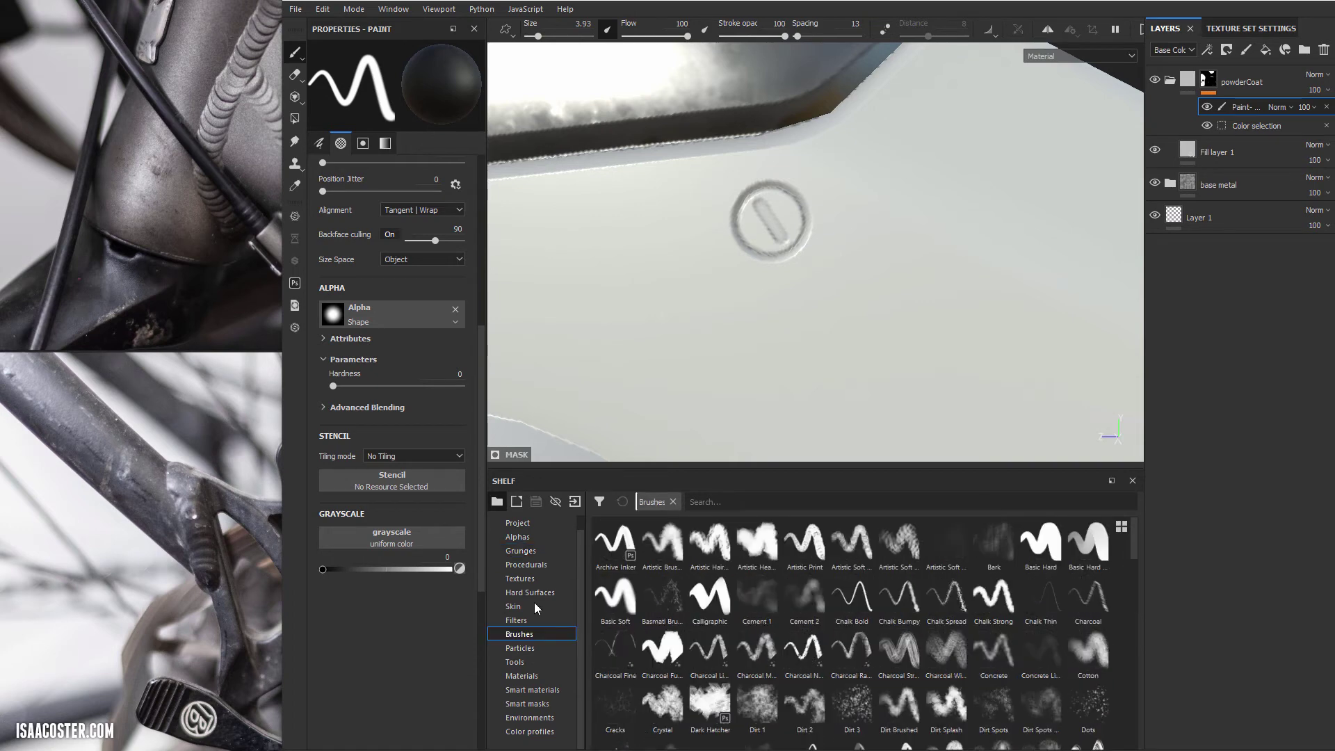
pyautogui.click(1039, 546)
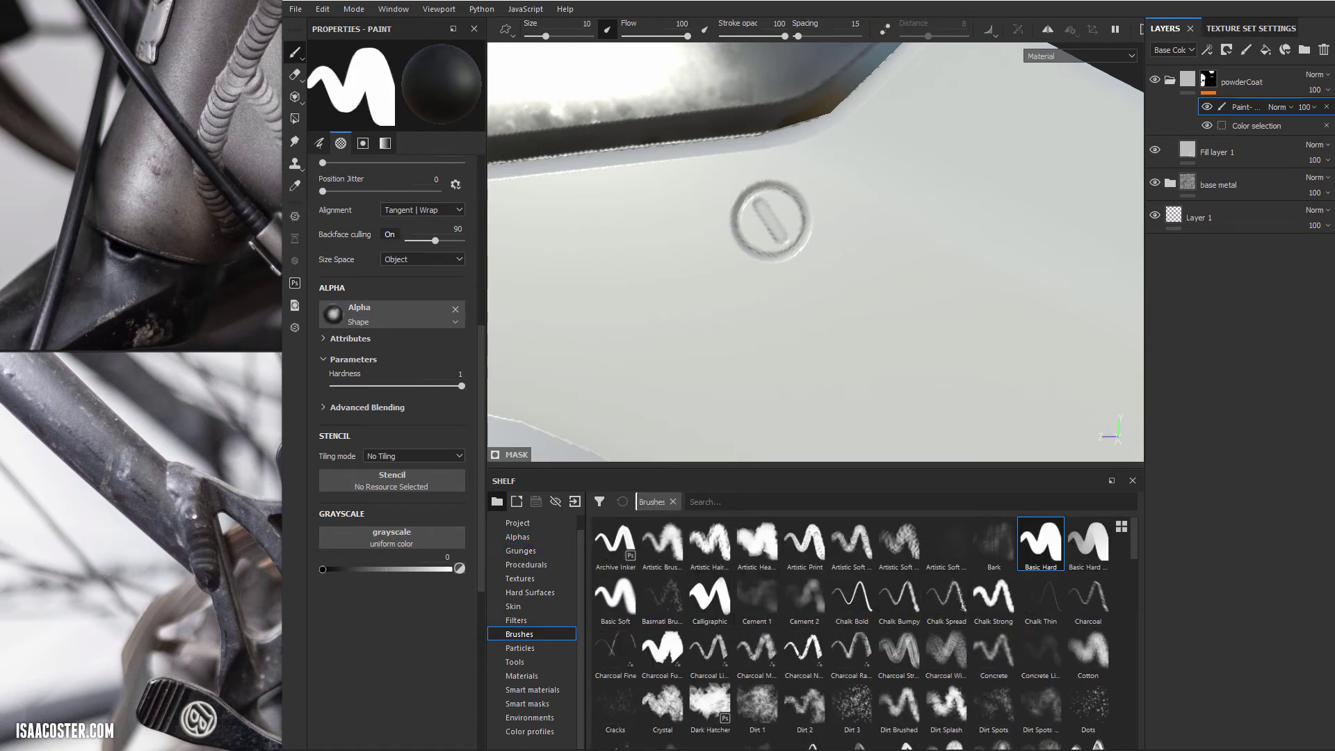
pyautogui.keyDown('ctrl'); pyautogui.moveTo(769, 228); pyautogui.dragTo(712, 228, button='right'); pyautogui.keyUp('ctrl')
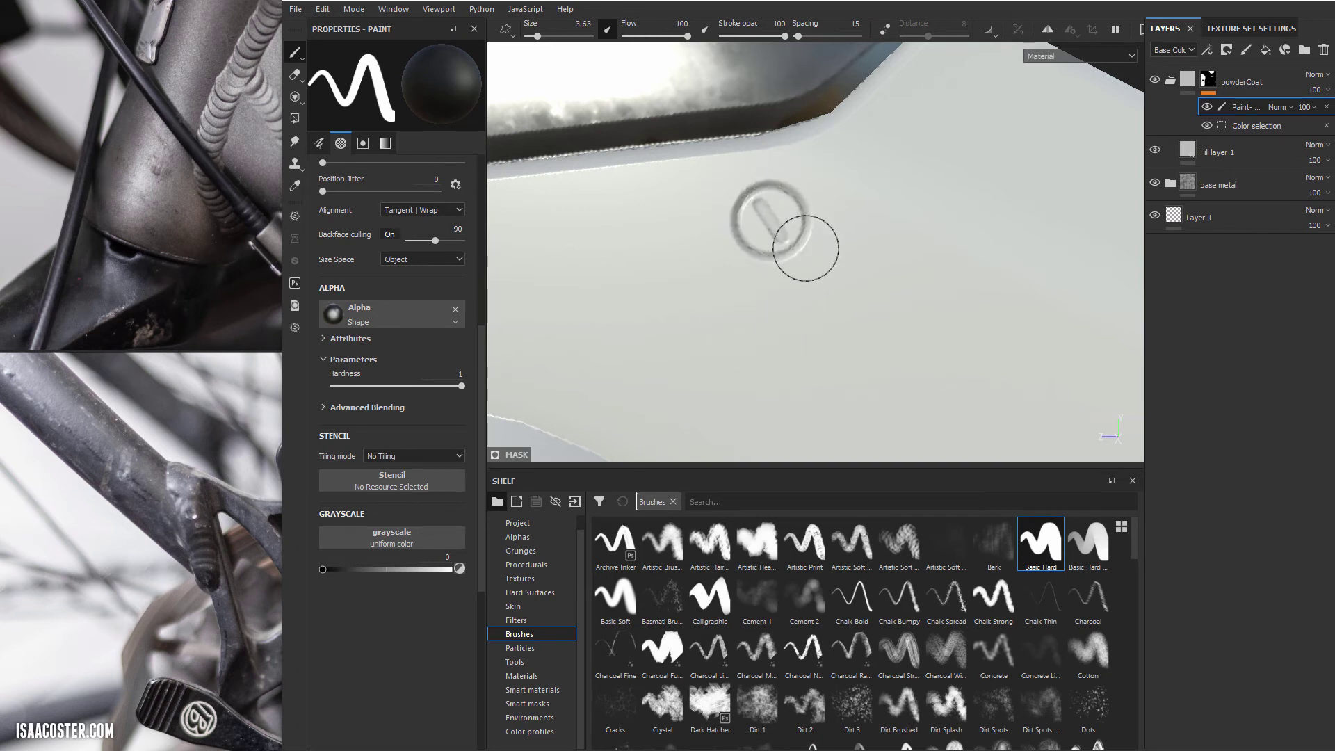
pyautogui.keyDown('ctrl'); pyautogui.moveTo(799, 300); pyautogui.dragTo(1095, 264, button='right'); pyautogui.keyUp('ctrl')
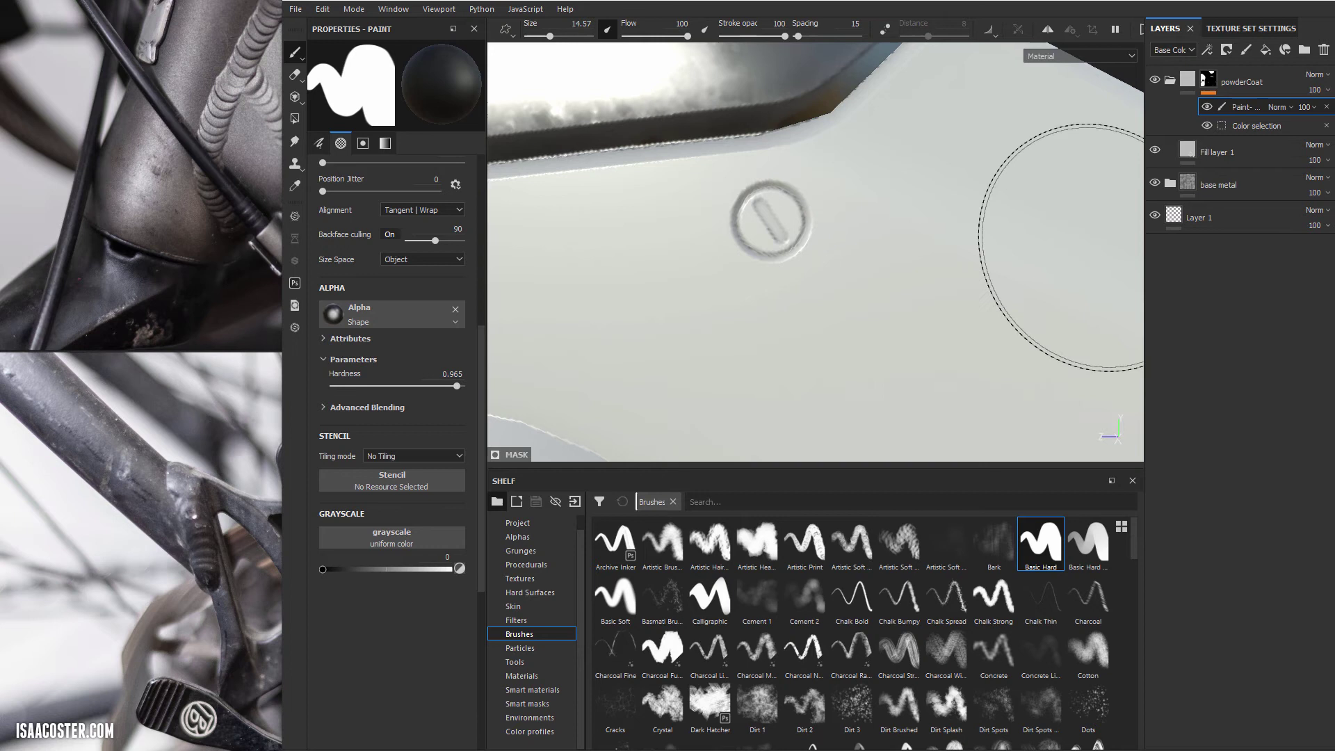
pyautogui.moveTo(873, 288)
pyautogui.keyDown('ctrl'); pyautogui.mouseDown(button='right')
pyautogui.moveTo(612, 287)
pyautogui.moveTo(851, 288)
pyautogui.mouseUp(button='right'); pyautogui.keyUp('ctrl')
pyautogui.keyDown('ctrl'); pyautogui.moveTo(639, 329); pyautogui.dragTo(647, 329, button='right'); pyautogui.keyUp('ctrl')
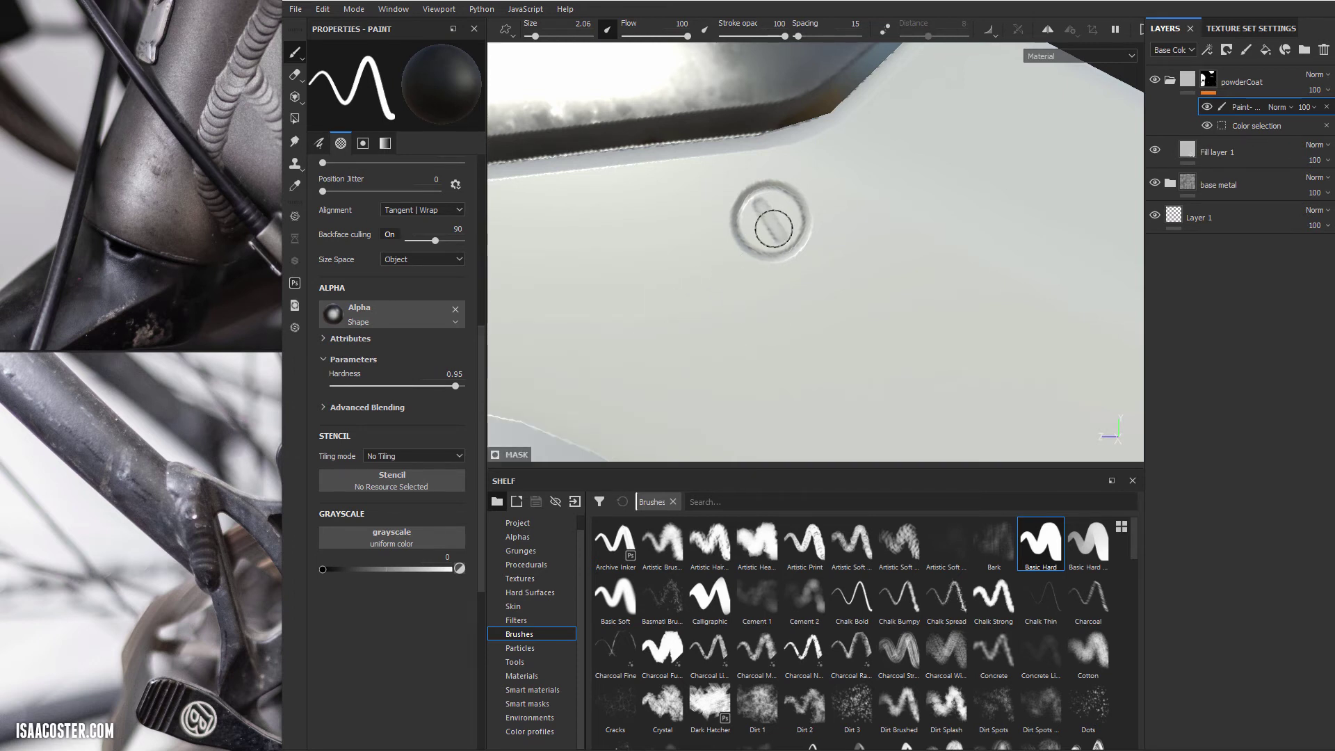
# Step: Mask the powder coat off the upper slotted screw on the white side panel with black dabs at brush sizes 3.6 and 4.15
pyautogui.keyDown('ctrl'); pyautogui.moveTo(773, 228); pyautogui.dragTo(781, 224, button='right'); pyautogui.keyUp('ctrl')
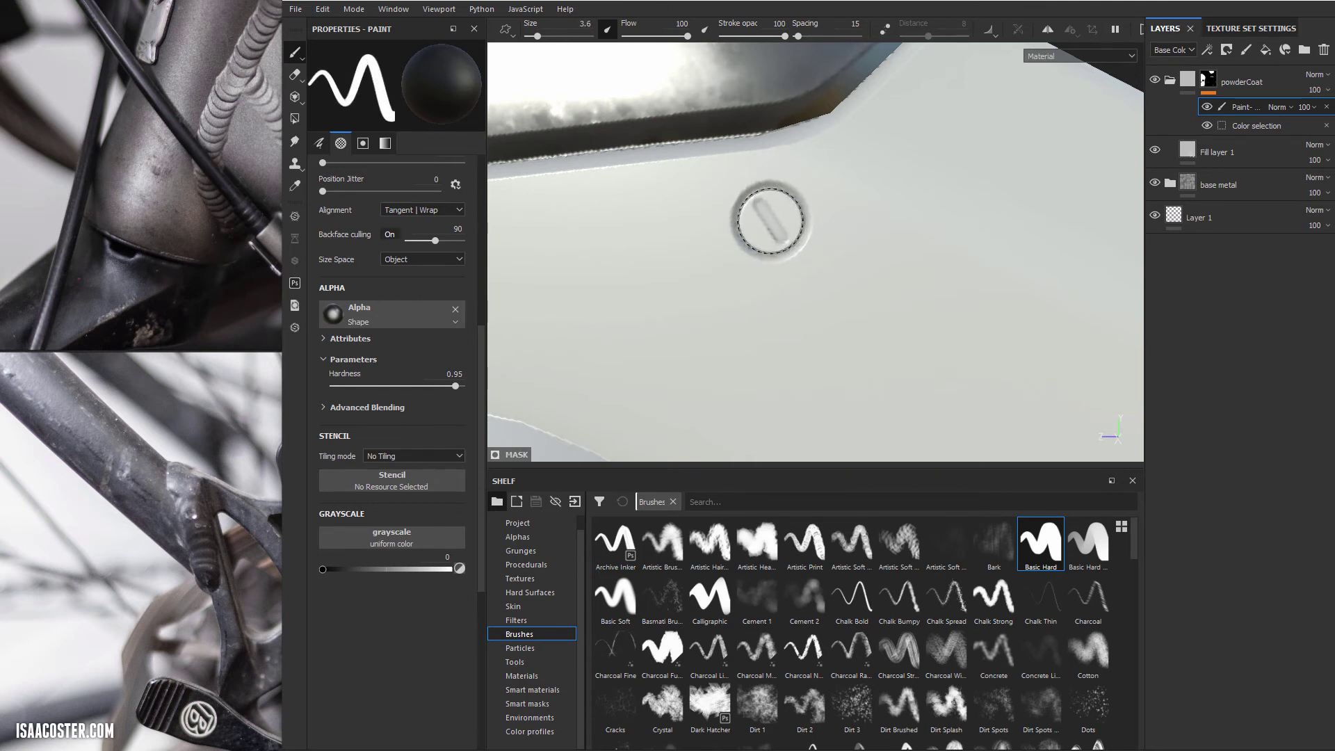
pyautogui.click(771, 220)
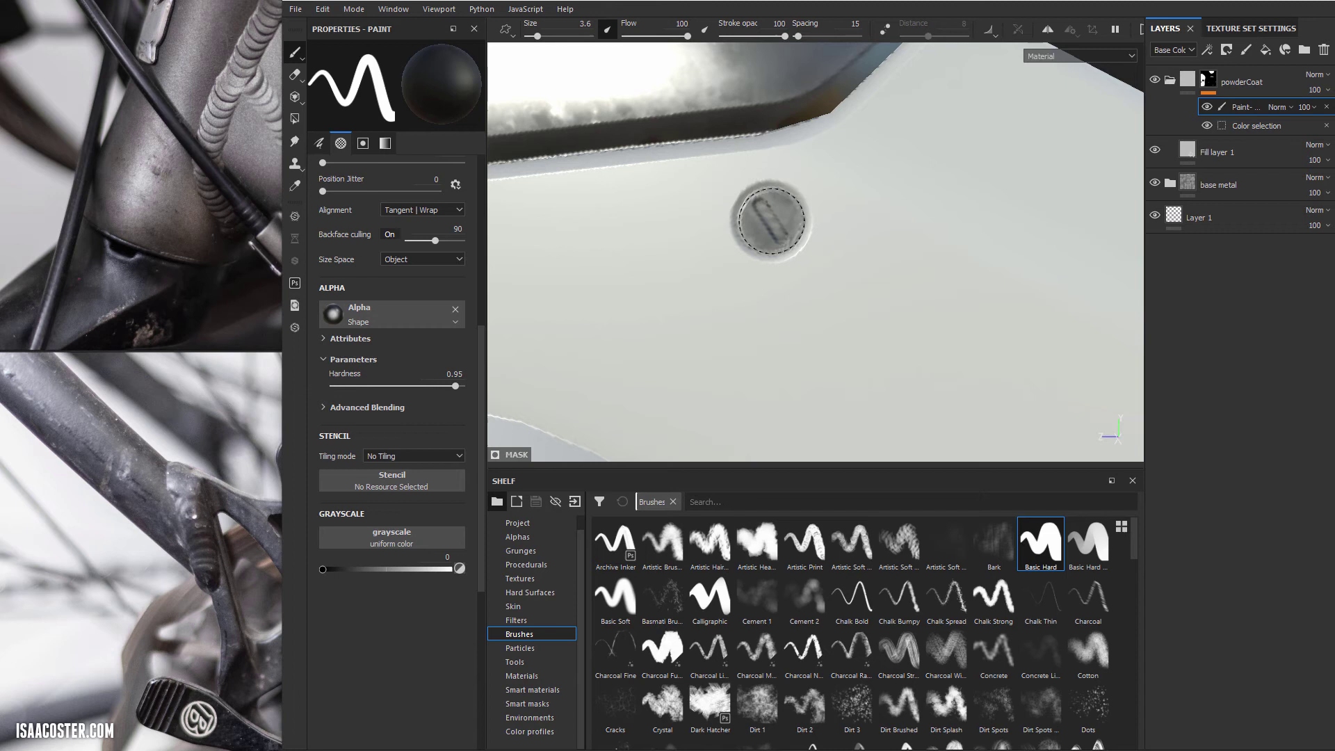
pyautogui.moveTo(817, 281)
pyautogui.keyDown('alt'); pyautogui.mouseDown()
pyautogui.moveTo(844, 289)
pyautogui.moveTo(835, 328)
pyautogui.moveTo(799, 280)
pyautogui.mouseUp(); pyautogui.keyUp('alt')
pyautogui.keyDown('ctrl'); pyautogui.moveTo(796, 257); pyautogui.dragTo(807, 257, button='right'); pyautogui.keyUp('ctrl')
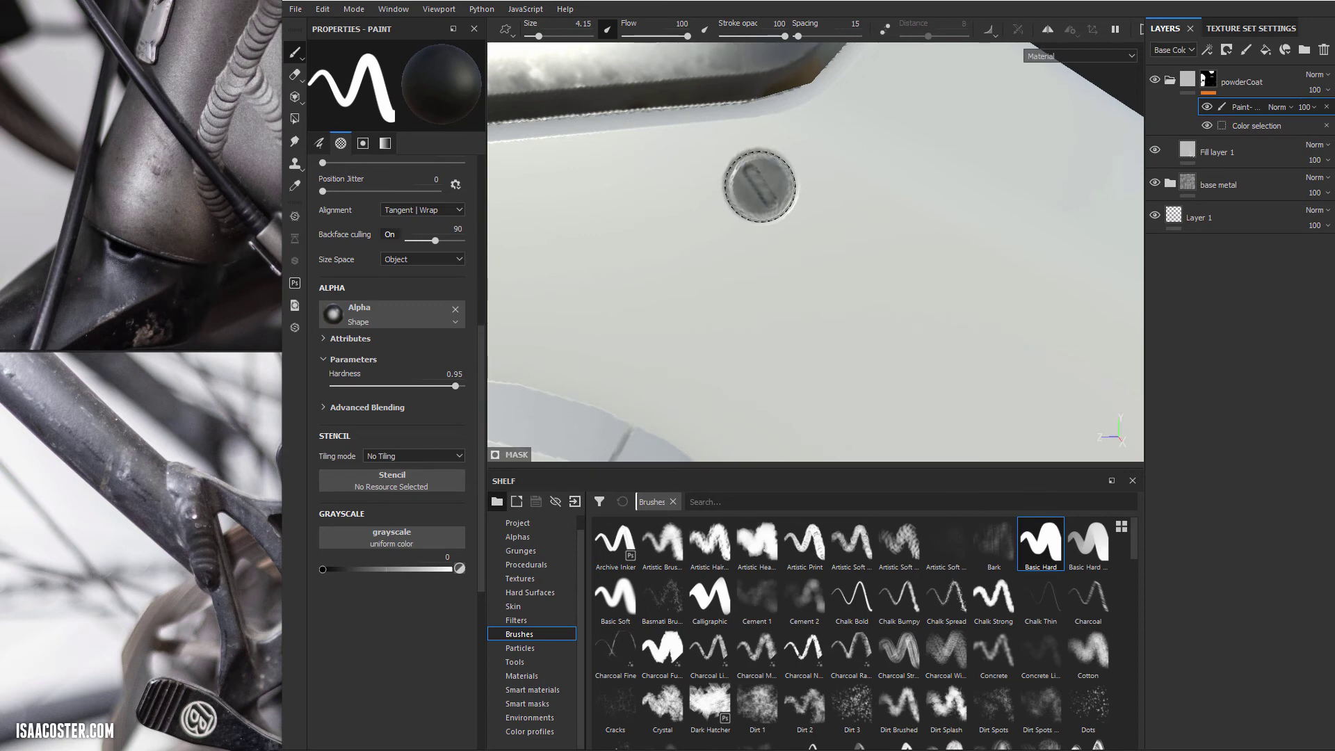
pyautogui.click(760, 186)
# Step: Mask the powder coat off the lower slotted screw near the panel's edge with a black dab at brush size 4.15
pyautogui.scroll(-1, 876, 309)
pyautogui.moveTo(876, 309)
pyautogui.keyDown('alt'); pyautogui.mouseDown(button='middle')
pyautogui.moveTo(802, 202)
pyautogui.moveTo(774, 98)
pyautogui.mouseUp(button='middle'); pyautogui.keyUp('alt')
pyautogui.keyDown('alt'); pyautogui.moveTo(814, 262); pyautogui.dragTo(807, 167, button='middle'); pyautogui.keyUp('alt')
pyautogui.keyDown('alt'); pyautogui.moveTo(865, 337); pyautogui.dragTo(857, 274); pyautogui.keyUp('alt')
pyautogui.keyDown('alt'); pyautogui.moveTo(857, 274); pyautogui.dragTo(817, 204, button='middle'); pyautogui.keyUp('alt')
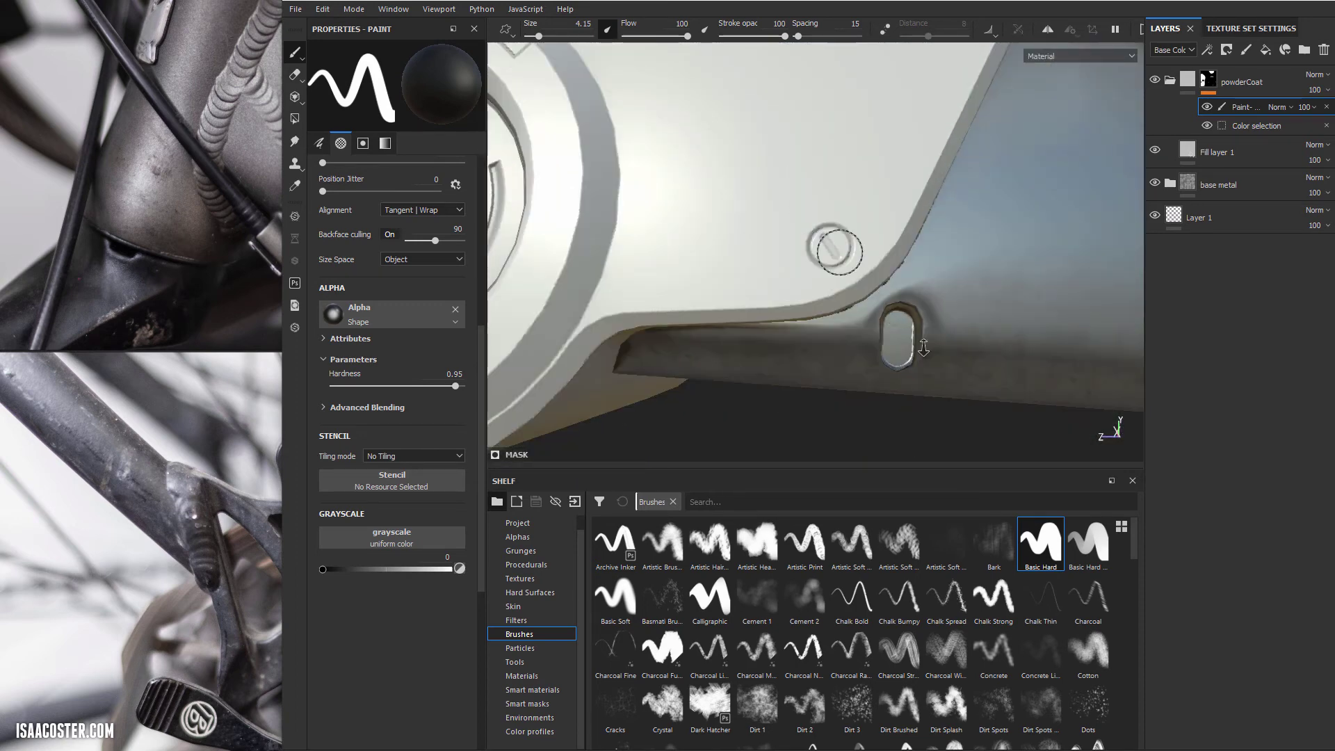
pyautogui.keyDown('alt'); pyautogui.moveTo(923, 348); pyautogui.dragTo(814, 218); pyautogui.keyUp('alt')
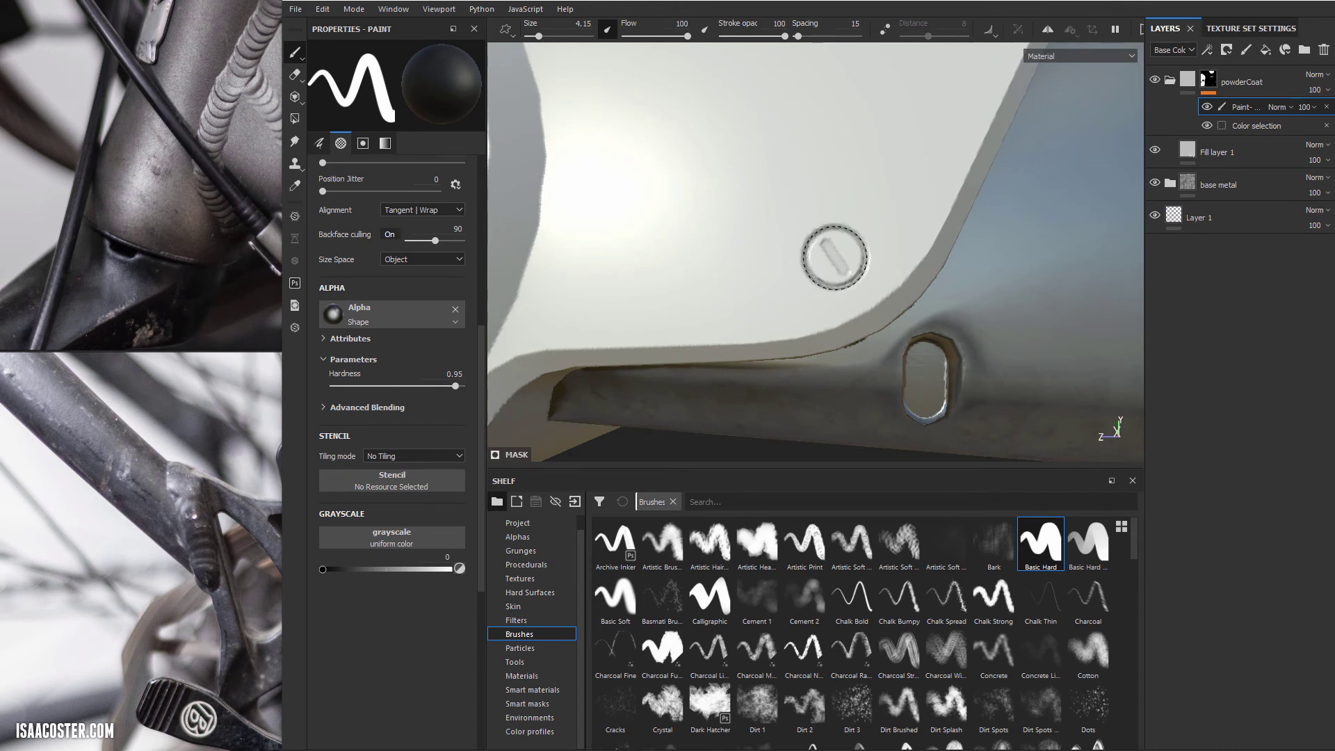
pyautogui.click(835, 257)
# Step: Turn on mirror symmetry across X and set its X plane offset to 0
pyautogui.keyDown('alt'); pyautogui.moveTo(858, 300); pyautogui.dragTo(659, 107, button='right'); pyautogui.keyUp('alt')
pyautogui.scroll(-3, 694, 149)
pyautogui.keyDown('alt'); pyautogui.moveTo(735, 200); pyautogui.dragTo(786, 213, button='middle'); pyautogui.keyUp('alt')
pyautogui.keyDown('alt'); pyautogui.moveTo(785, 212); pyautogui.dragTo(787, 155); pyautogui.keyUp('alt')
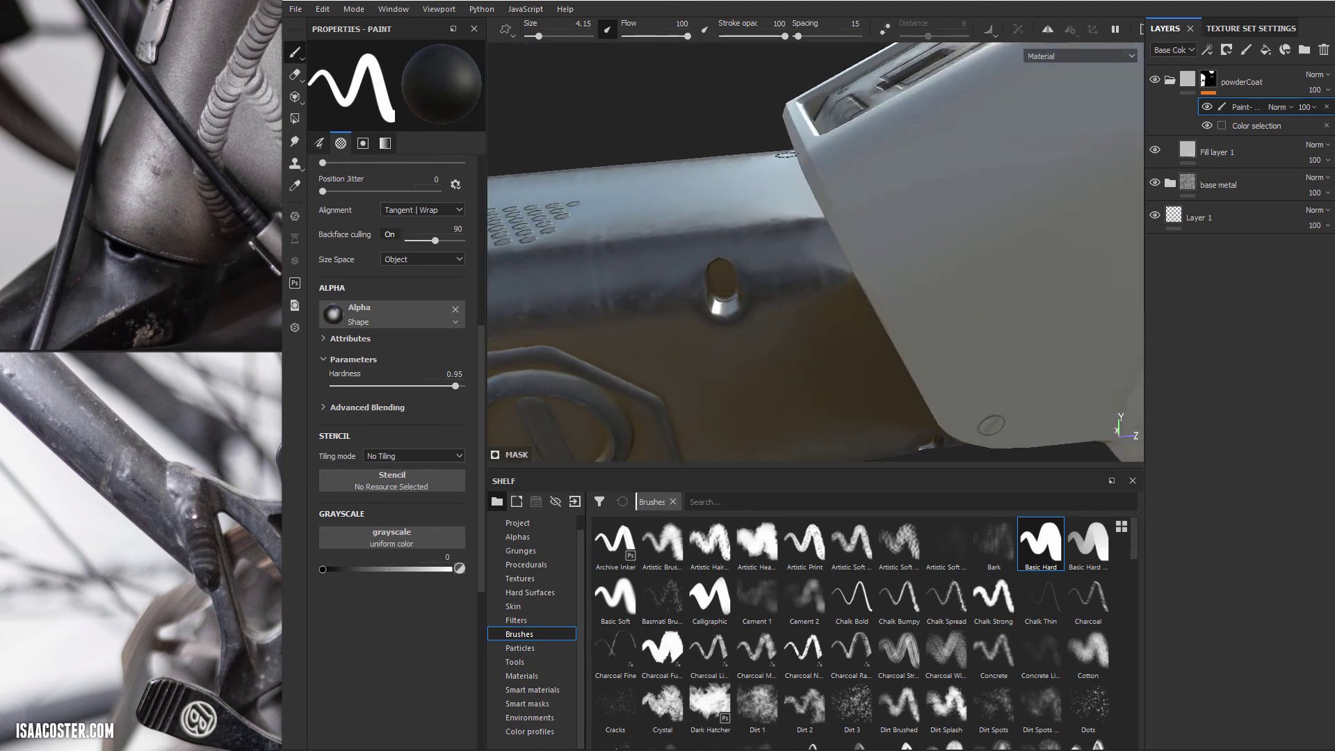
pyautogui.keyDown('alt'); pyautogui.moveTo(787, 155); pyautogui.dragTo(868, 259, button='middle'); pyautogui.keyUp('alt')
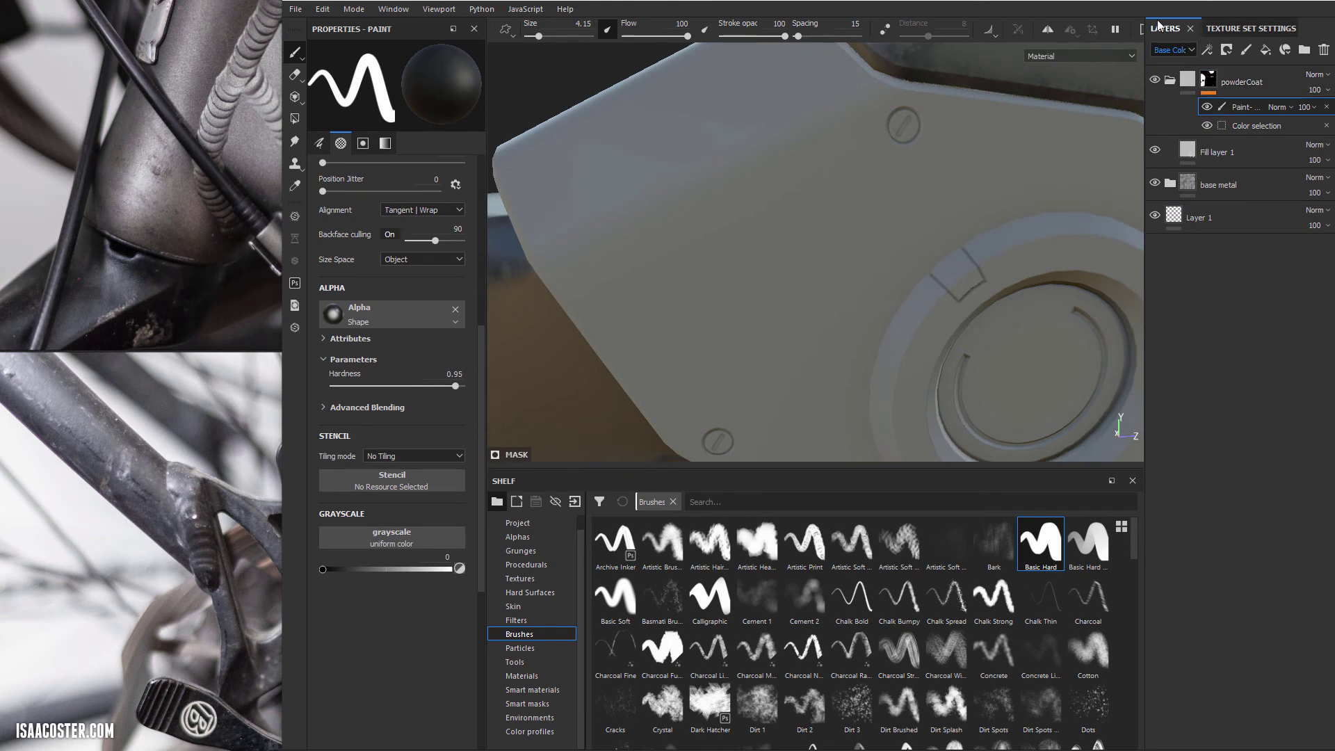
pyautogui.moveTo(913, 180)
pyautogui.keyDown('alt'); pyautogui.mouseDown()
pyautogui.moveTo(849, 137)
pyautogui.moveTo(791, 224)
pyautogui.moveTo(849, 217)
pyautogui.moveTo(730, 238)
pyautogui.moveTo(652, 179)
pyautogui.moveTo(678, 218)
pyautogui.mouseUp(); pyautogui.keyUp('alt')
pyautogui.click(1080, 38)
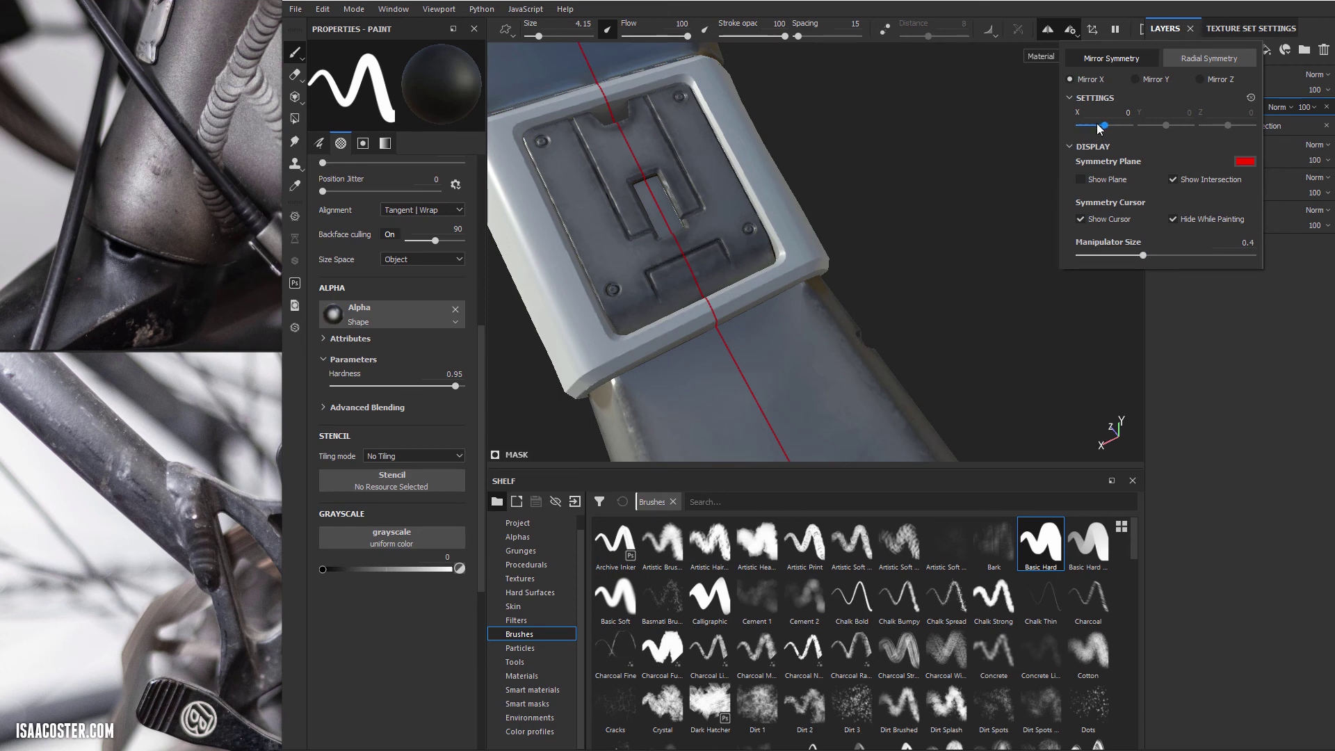
pyautogui.moveTo(1099, 129)
pyautogui.mouseDown()
pyautogui.moveTo(1126, 129)
pyautogui.moveTo(1105, 130)
pyautogui.mouseUp()
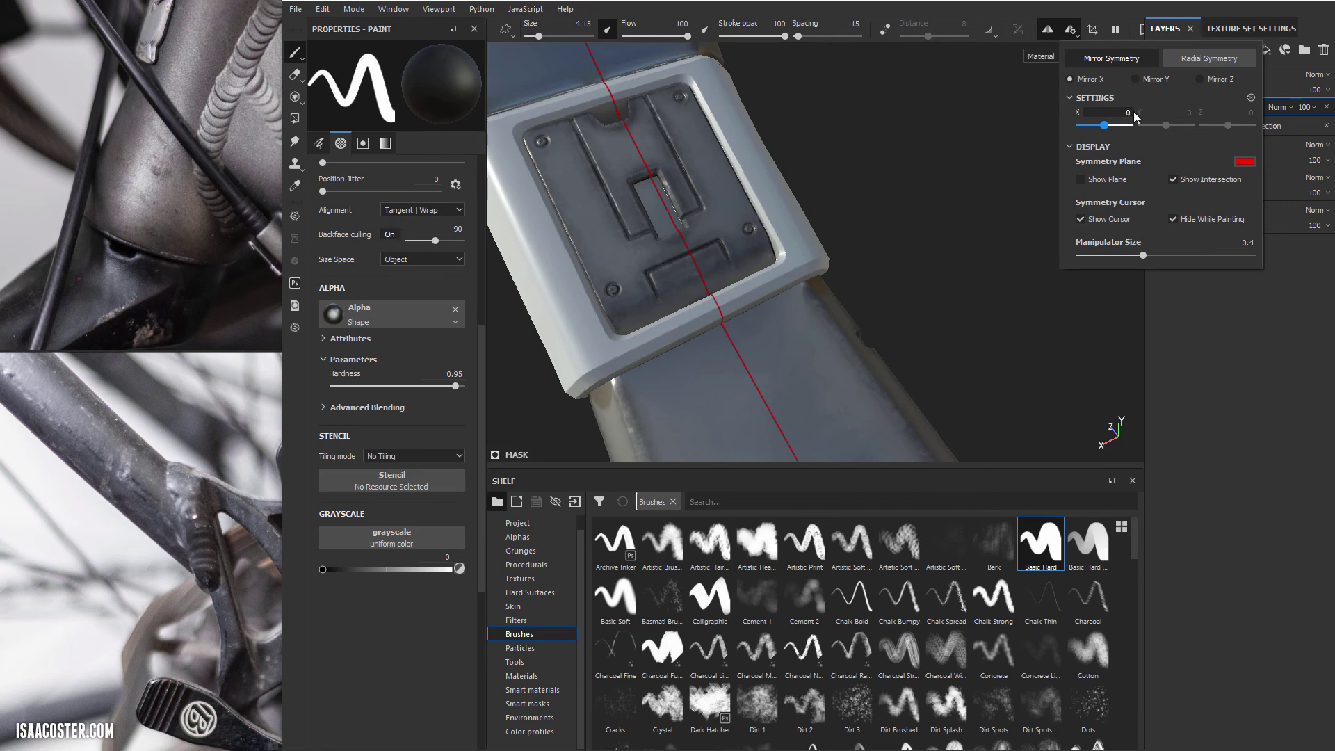
pyautogui.press('Return')
pyautogui.click(671, 299)
# Step: Mask the upper slotted screw on the opposite side of the white panel with a black dab at brush size 3.99
pyautogui.keyDown('alt'); pyautogui.moveTo(671, 299); pyautogui.dragTo(686, 190); pyautogui.keyUp('alt')
pyautogui.scroll(5, 927, 182)
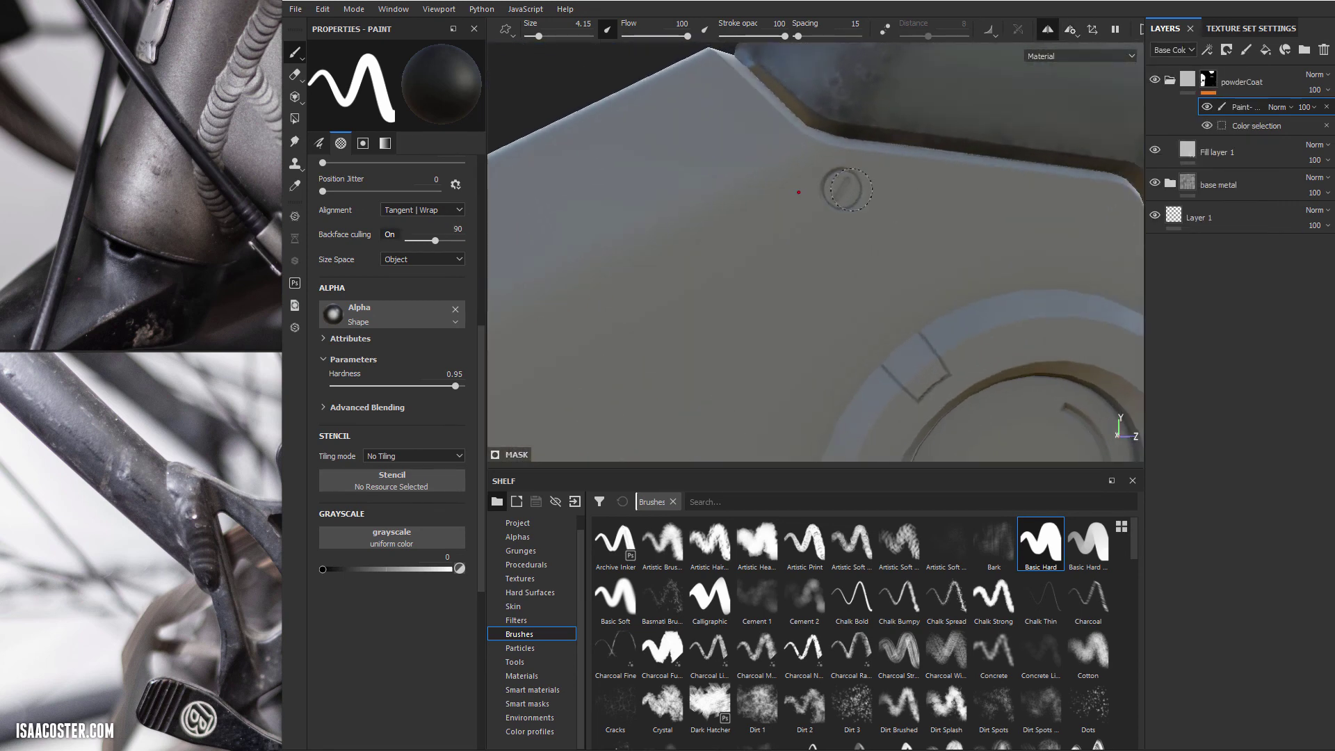
pyautogui.keyDown('alt'); pyautogui.moveTo(849, 189); pyautogui.dragTo(922, 219); pyautogui.keyUp('alt')
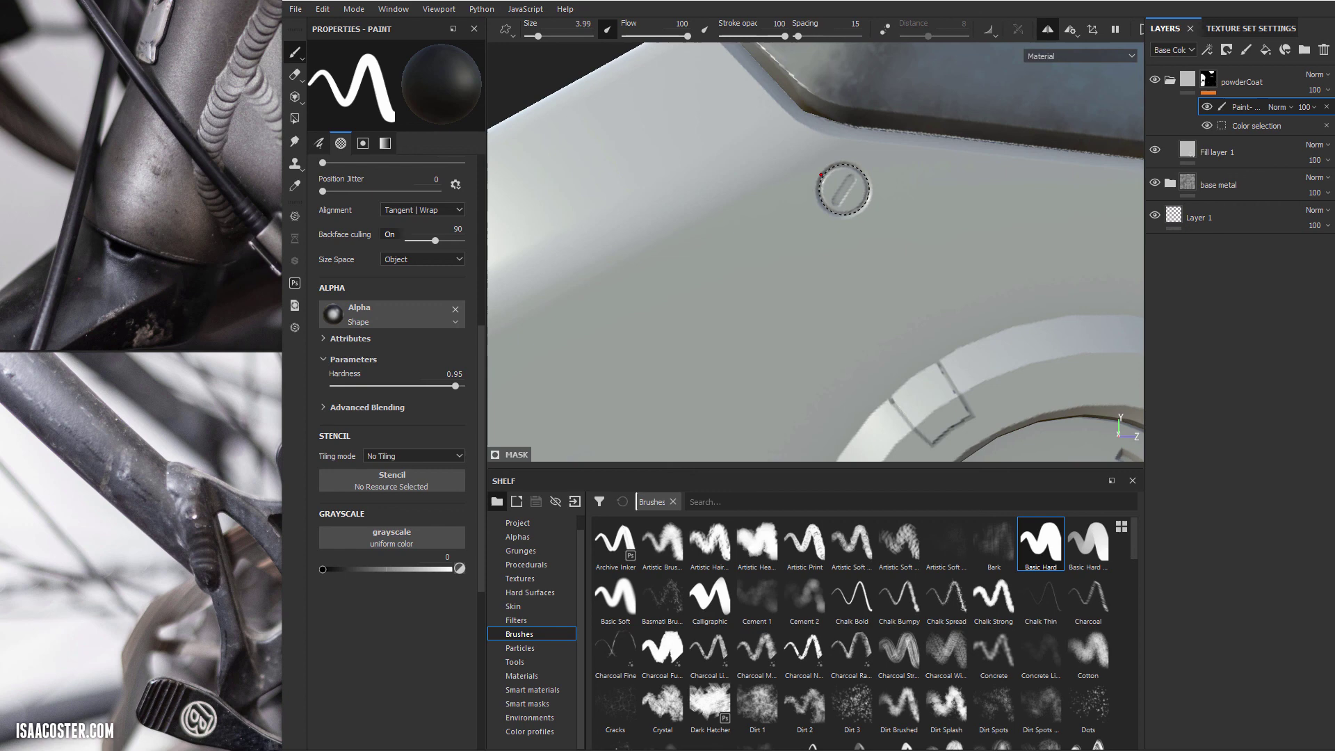
pyautogui.click(844, 189)
# Step: Mask the lower slotted screw on the opposite side of the panel with a black dab at brush size 3.99
pyautogui.keyDown('alt'); pyautogui.moveTo(805, 271); pyautogui.dragTo(875, 164, button='middle'); pyautogui.keyUp('alt')
pyautogui.keyDown('alt'); pyautogui.moveTo(776, 438); pyautogui.dragTo(789, 270, button='middle'); pyautogui.keyUp('alt')
pyautogui.moveTo(700, 287)
pyautogui.keyDown('alt'); pyautogui.mouseDown()
pyautogui.moveTo(701, 245)
pyautogui.moveTo(690, 279)
pyautogui.mouseUp(); pyautogui.keyUp('alt')
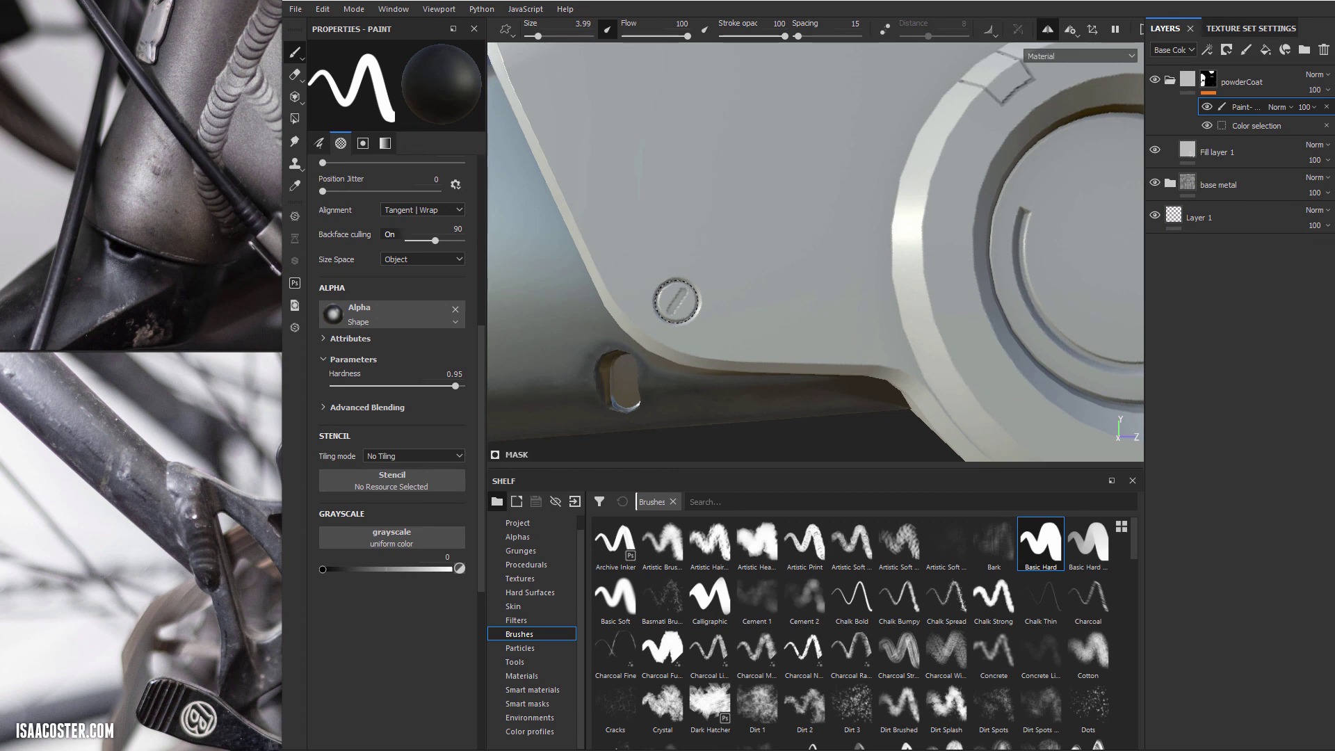
pyautogui.click(677, 300)
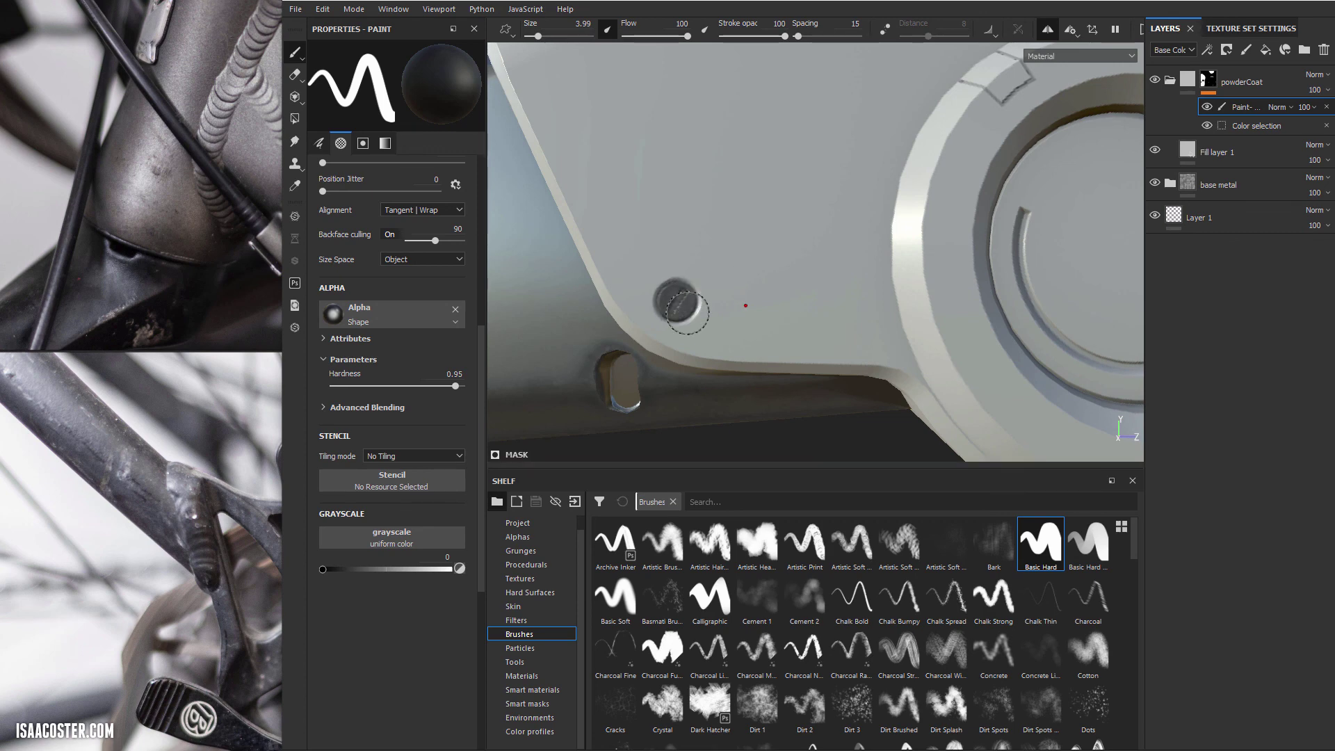
# Step: Examine the masked screws on the white panel and the overall coated and metallic parts of the gun
pyautogui.keyDown('alt'); pyautogui.moveTo(687, 312); pyautogui.dragTo(825, 266); pyautogui.keyUp('alt')
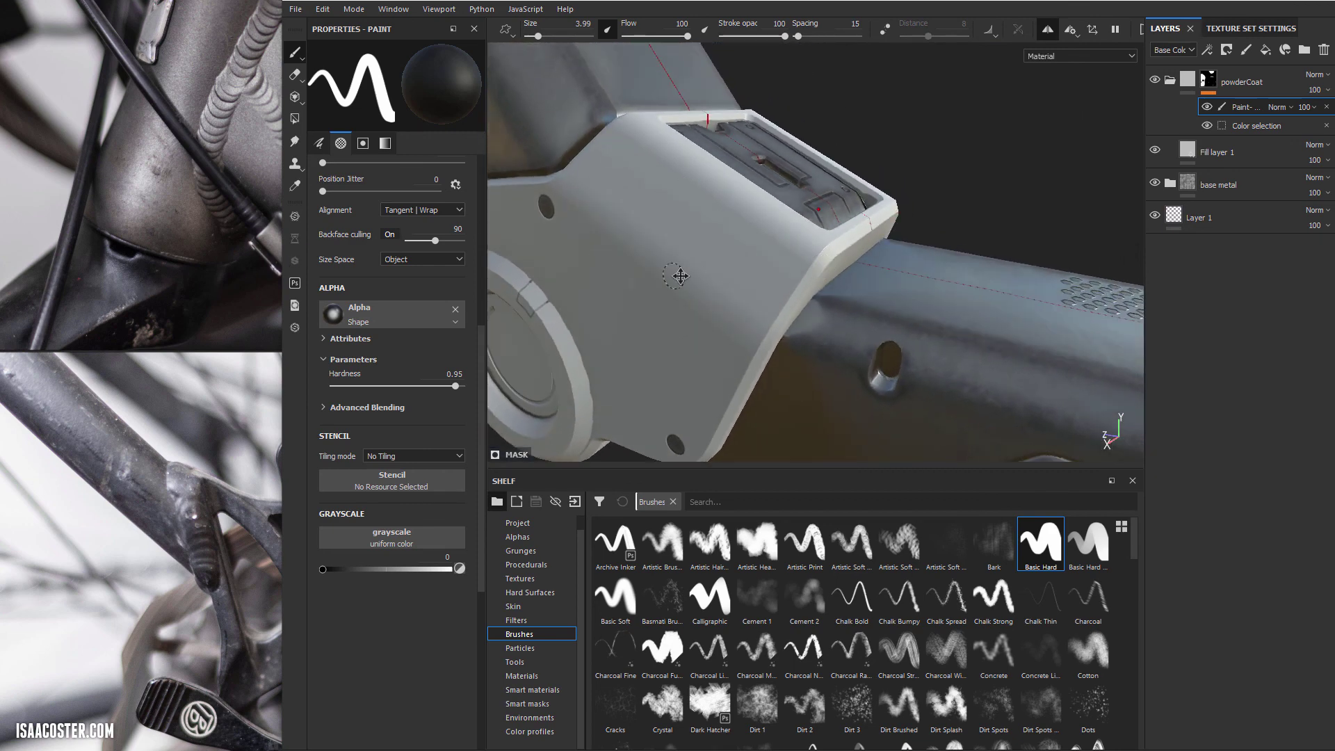
pyautogui.keyDown('alt'); pyautogui.moveTo(680, 276); pyautogui.dragTo(733, 200); pyautogui.keyUp('alt')
pyautogui.keyDown('alt'); pyautogui.moveTo(734, 200); pyautogui.dragTo(758, 215, button='middle'); pyautogui.keyUp('alt')
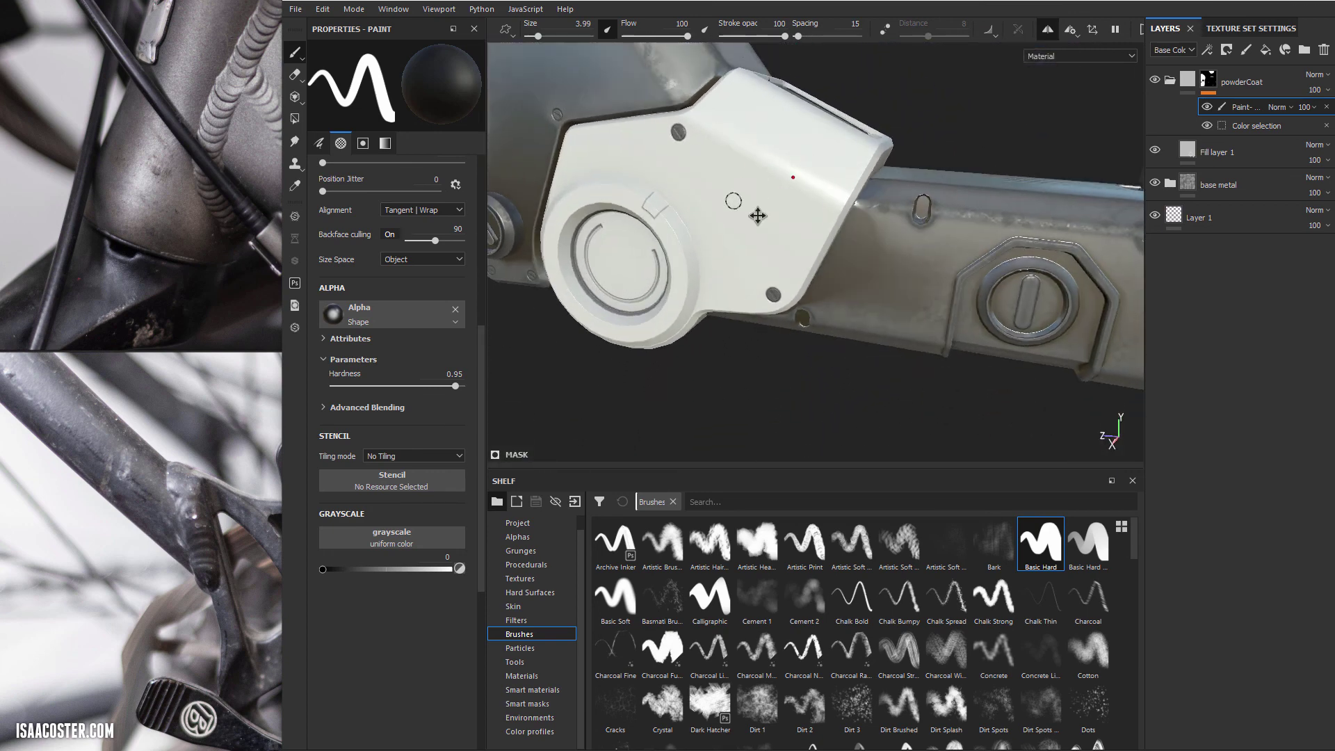
pyautogui.keyDown('alt'); pyautogui.moveTo(758, 216); pyautogui.dragTo(754, 188); pyautogui.keyUp('alt')
pyautogui.scroll(-2, 754, 188)
pyautogui.keyDown('alt'); pyautogui.moveTo(754, 188); pyautogui.dragTo(764, 210, button='middle'); pyautogui.keyUp('alt')
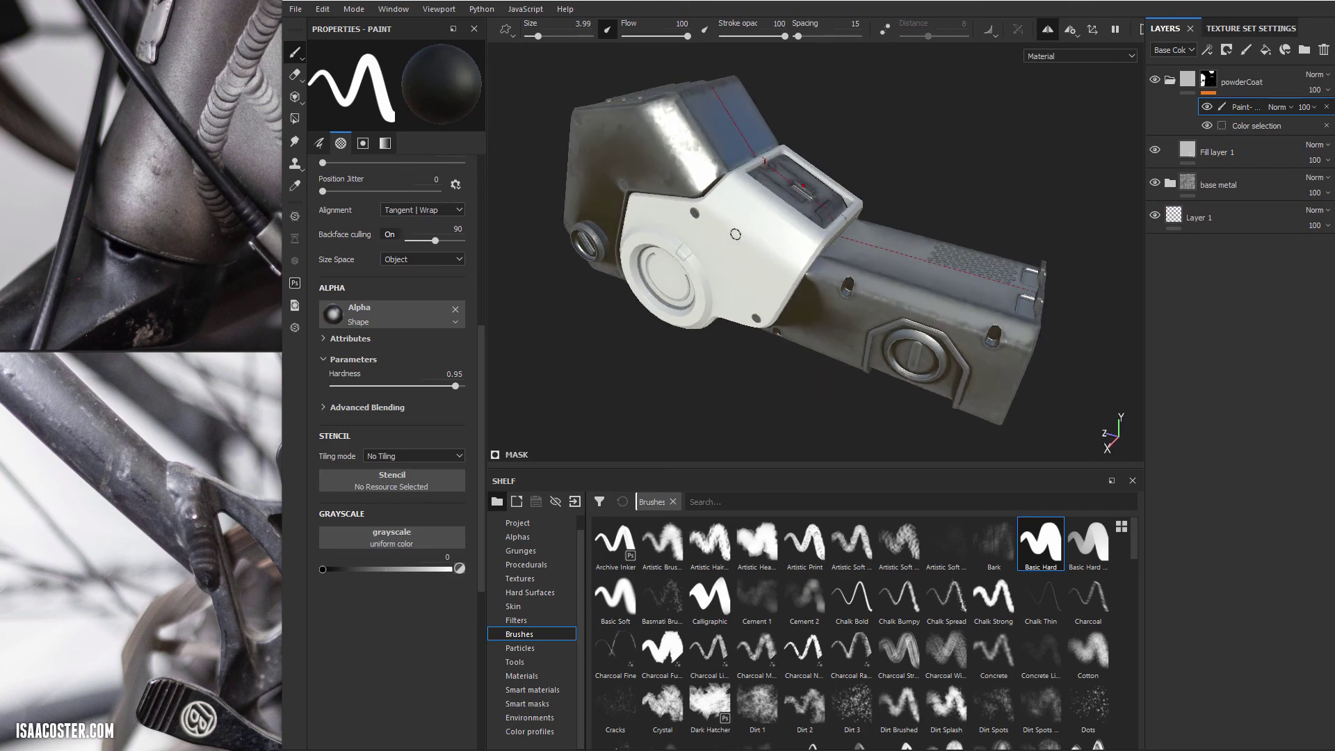